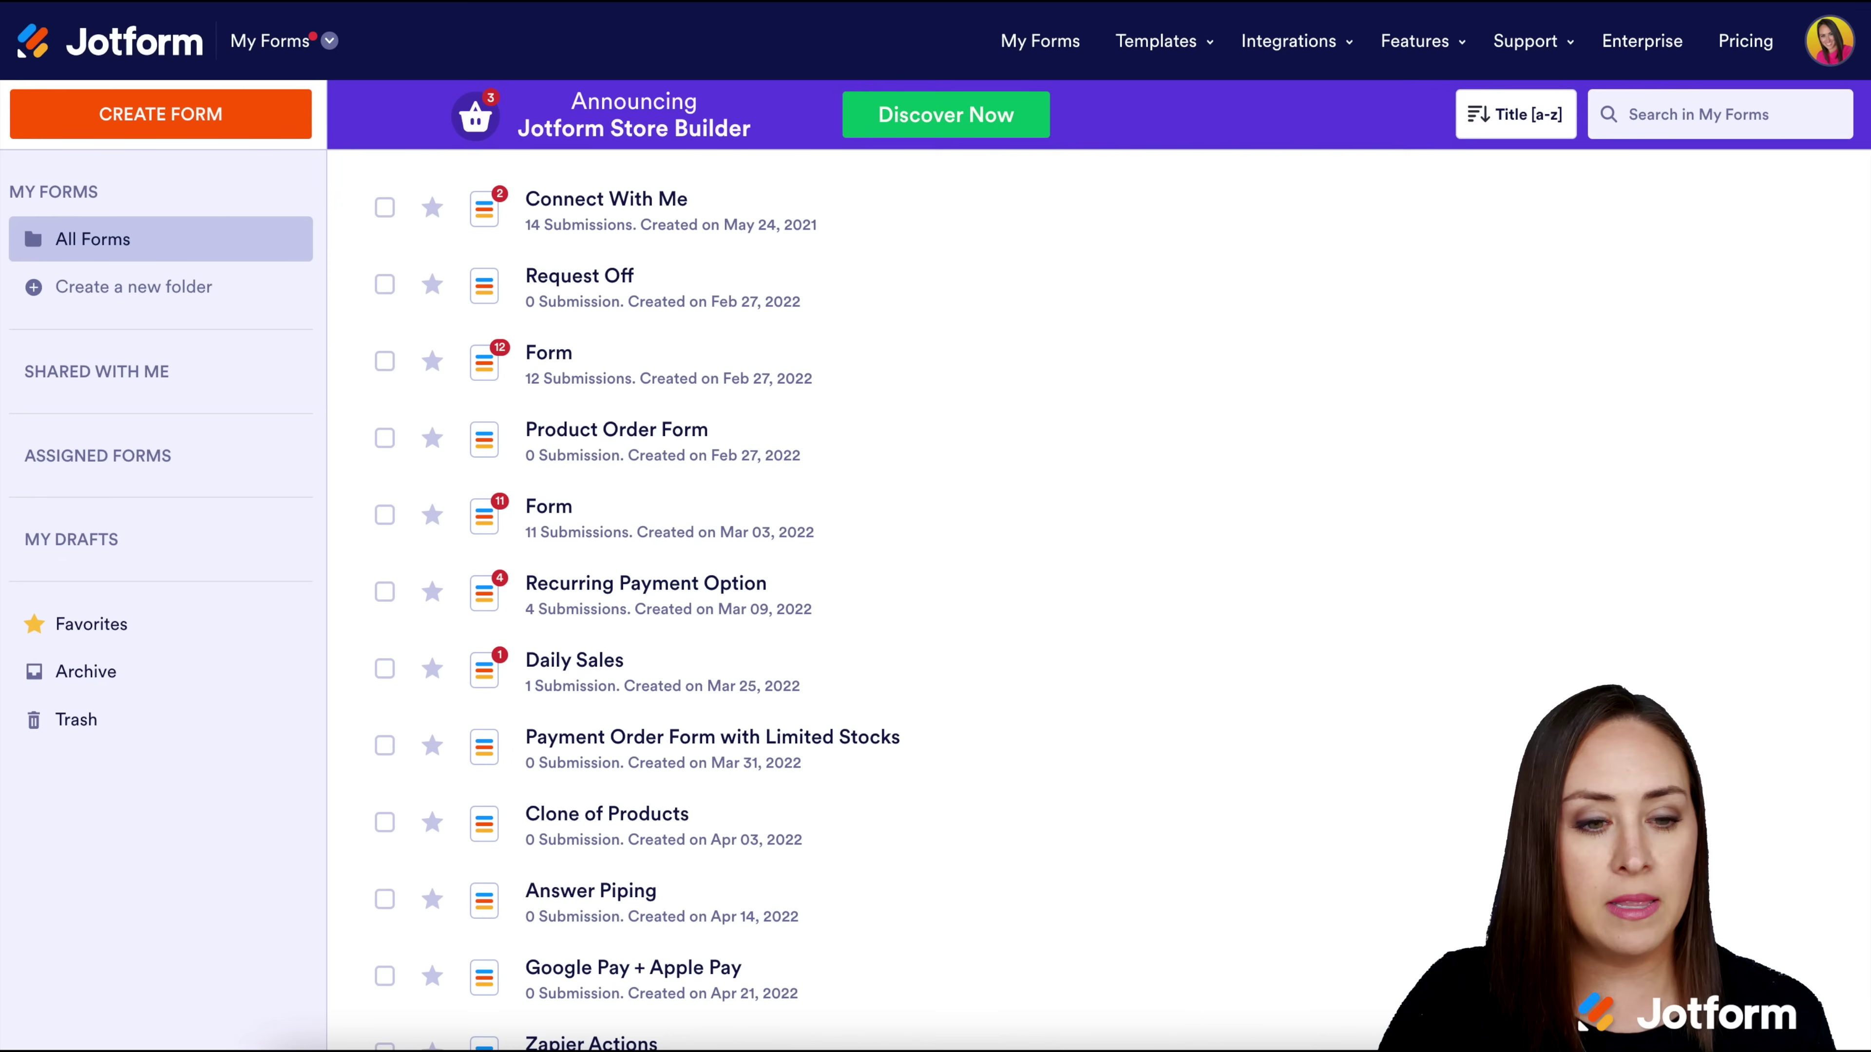
Go to My Apps from the product switcher and open the Create App page
click(329, 41)
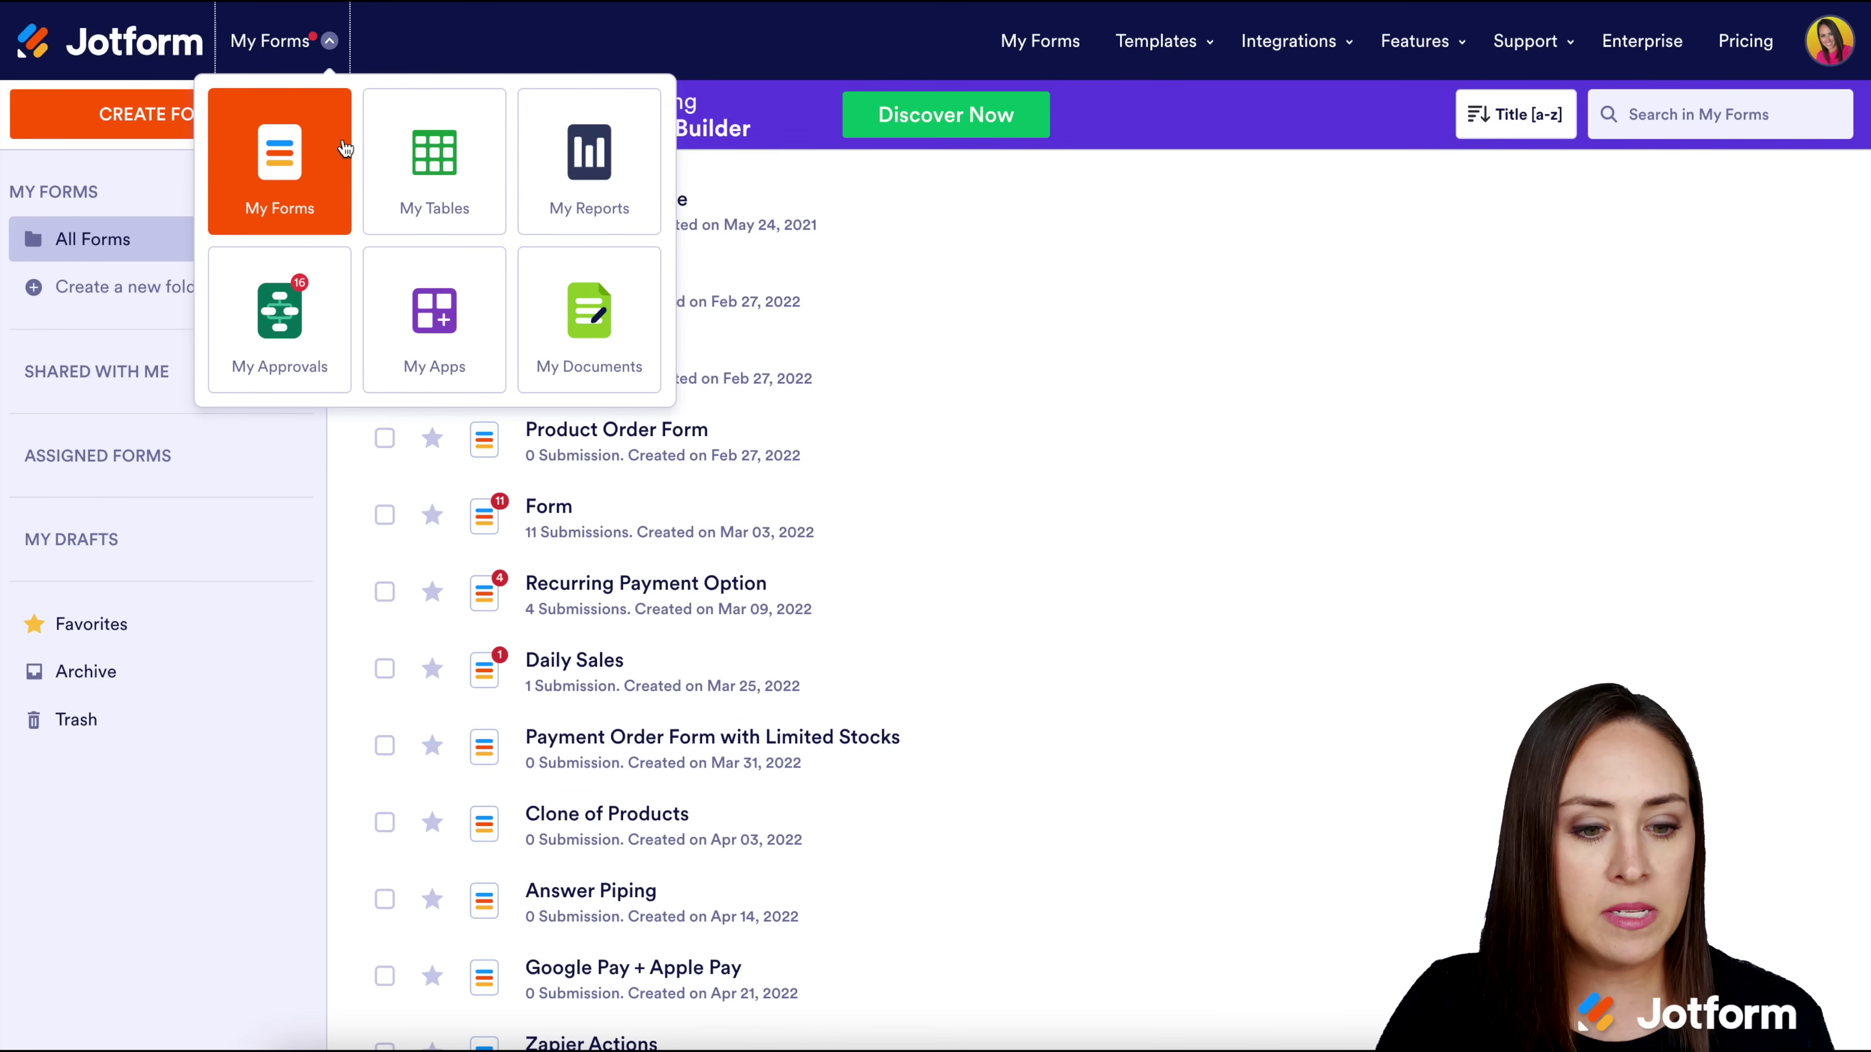
click(434, 316)
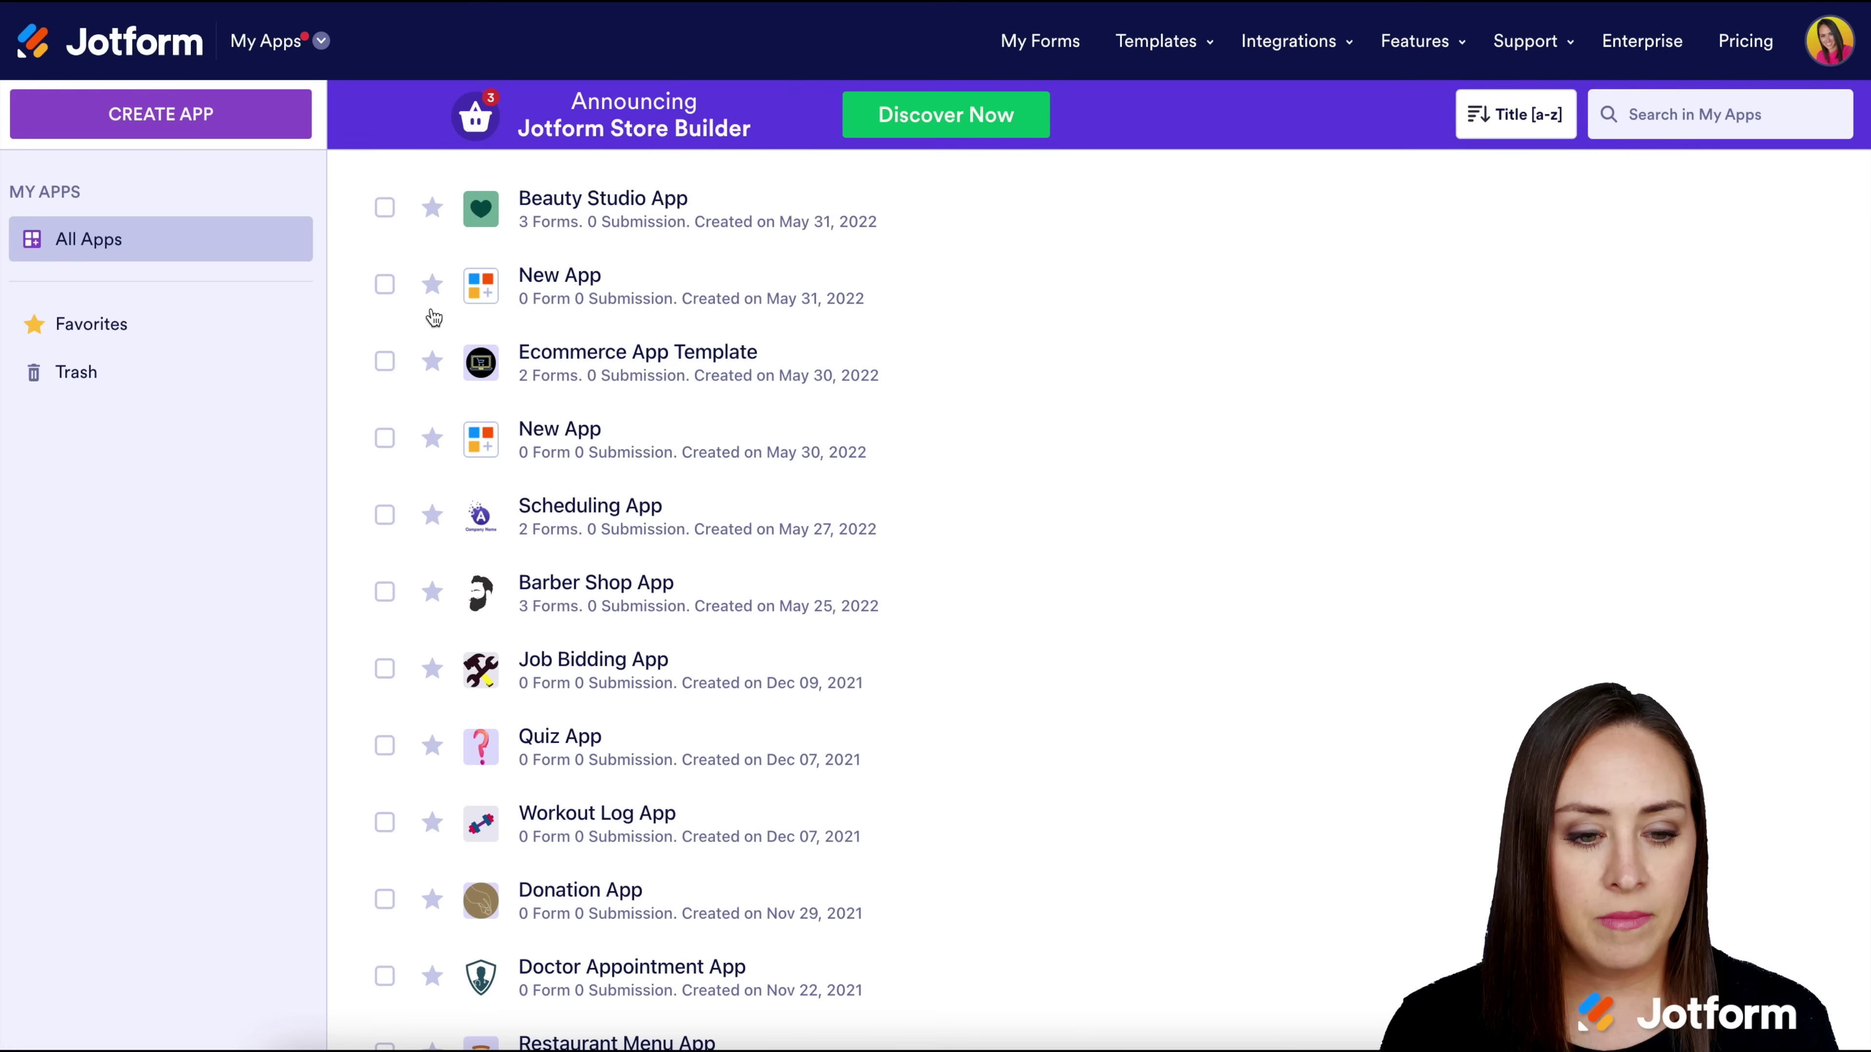
click(204, 127)
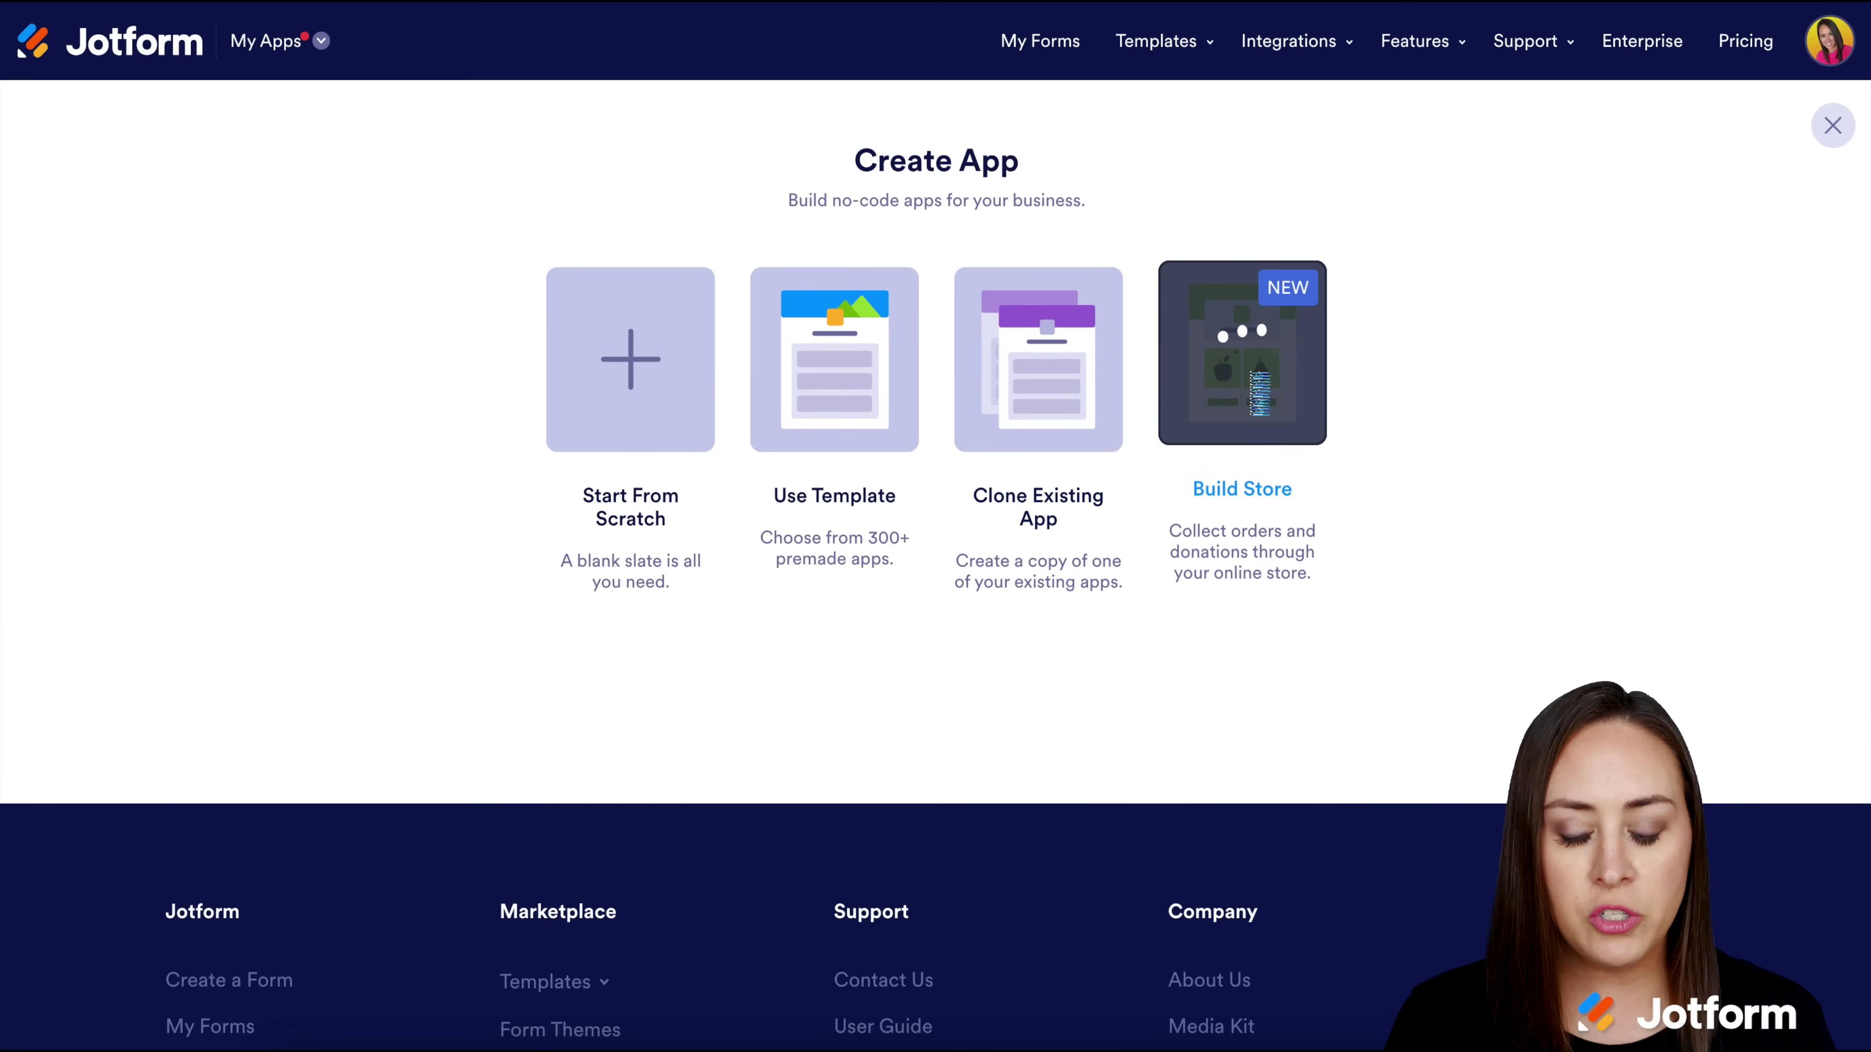
Start a Build Store app and open the Add Element list in the builder
click(1256, 387)
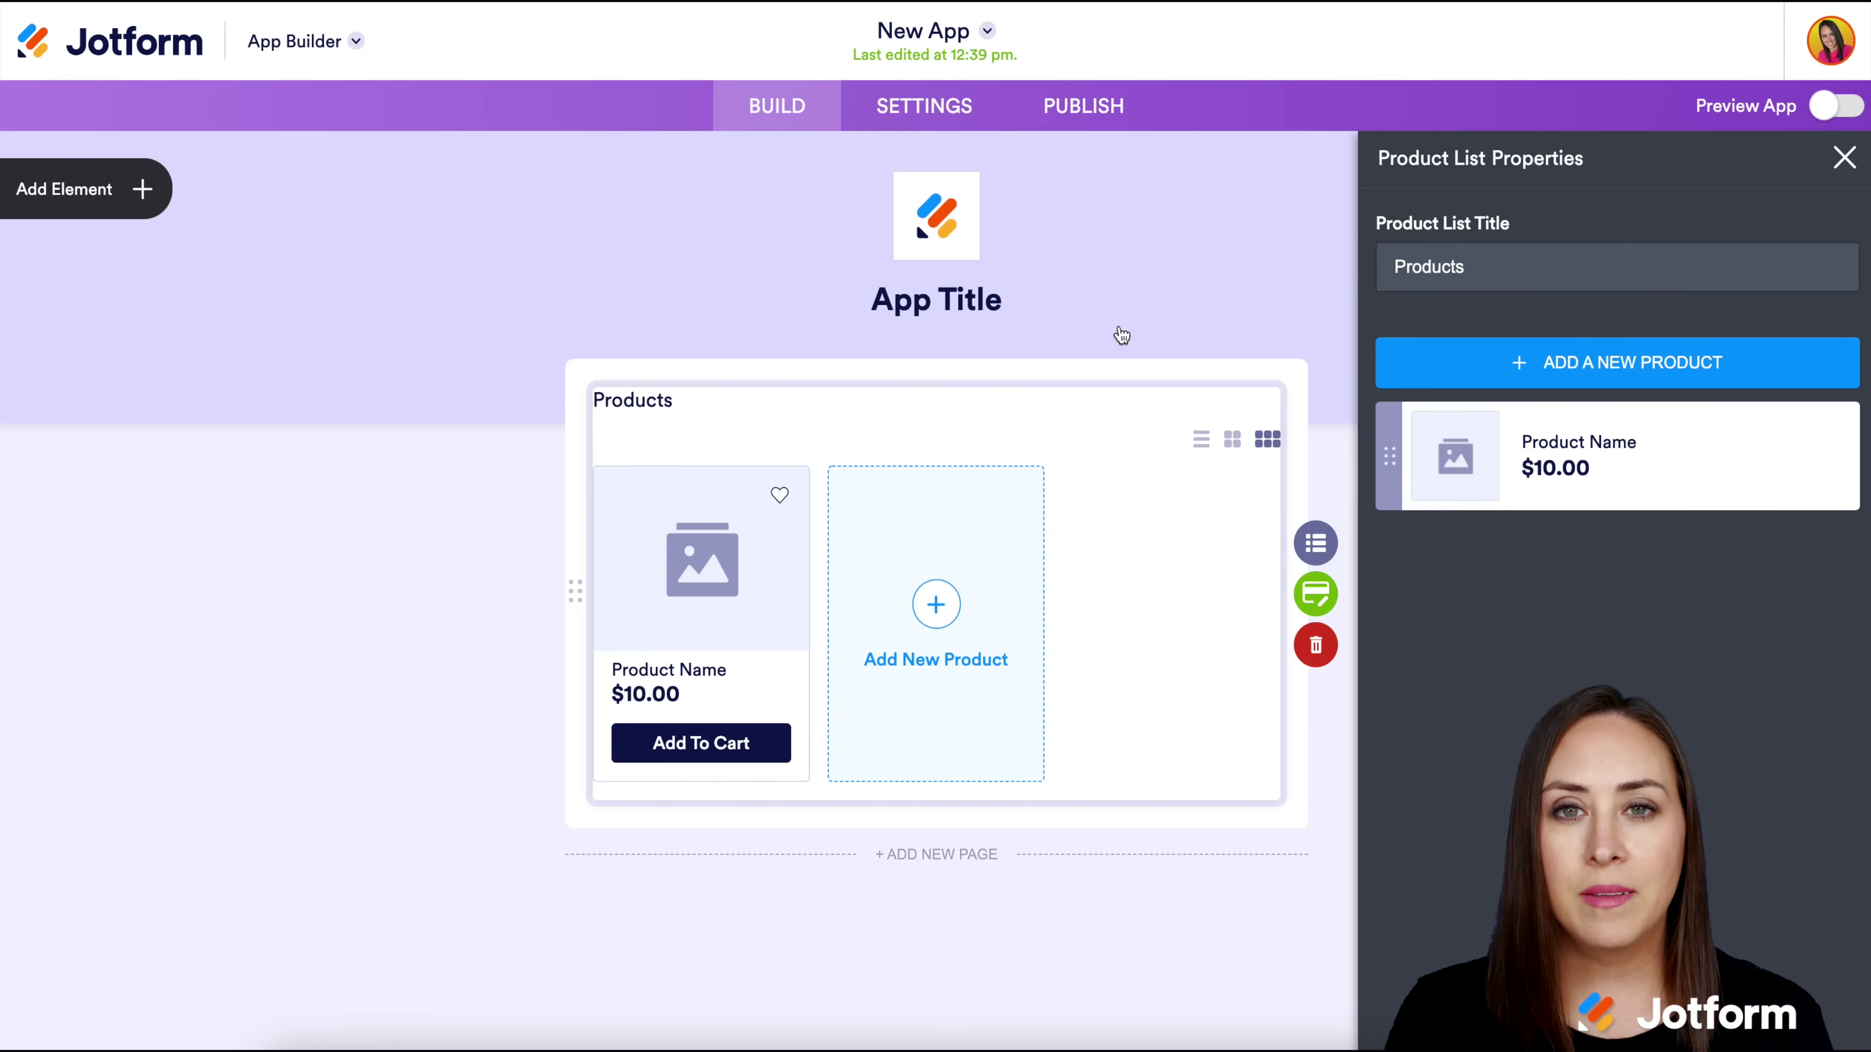
click(143, 189)
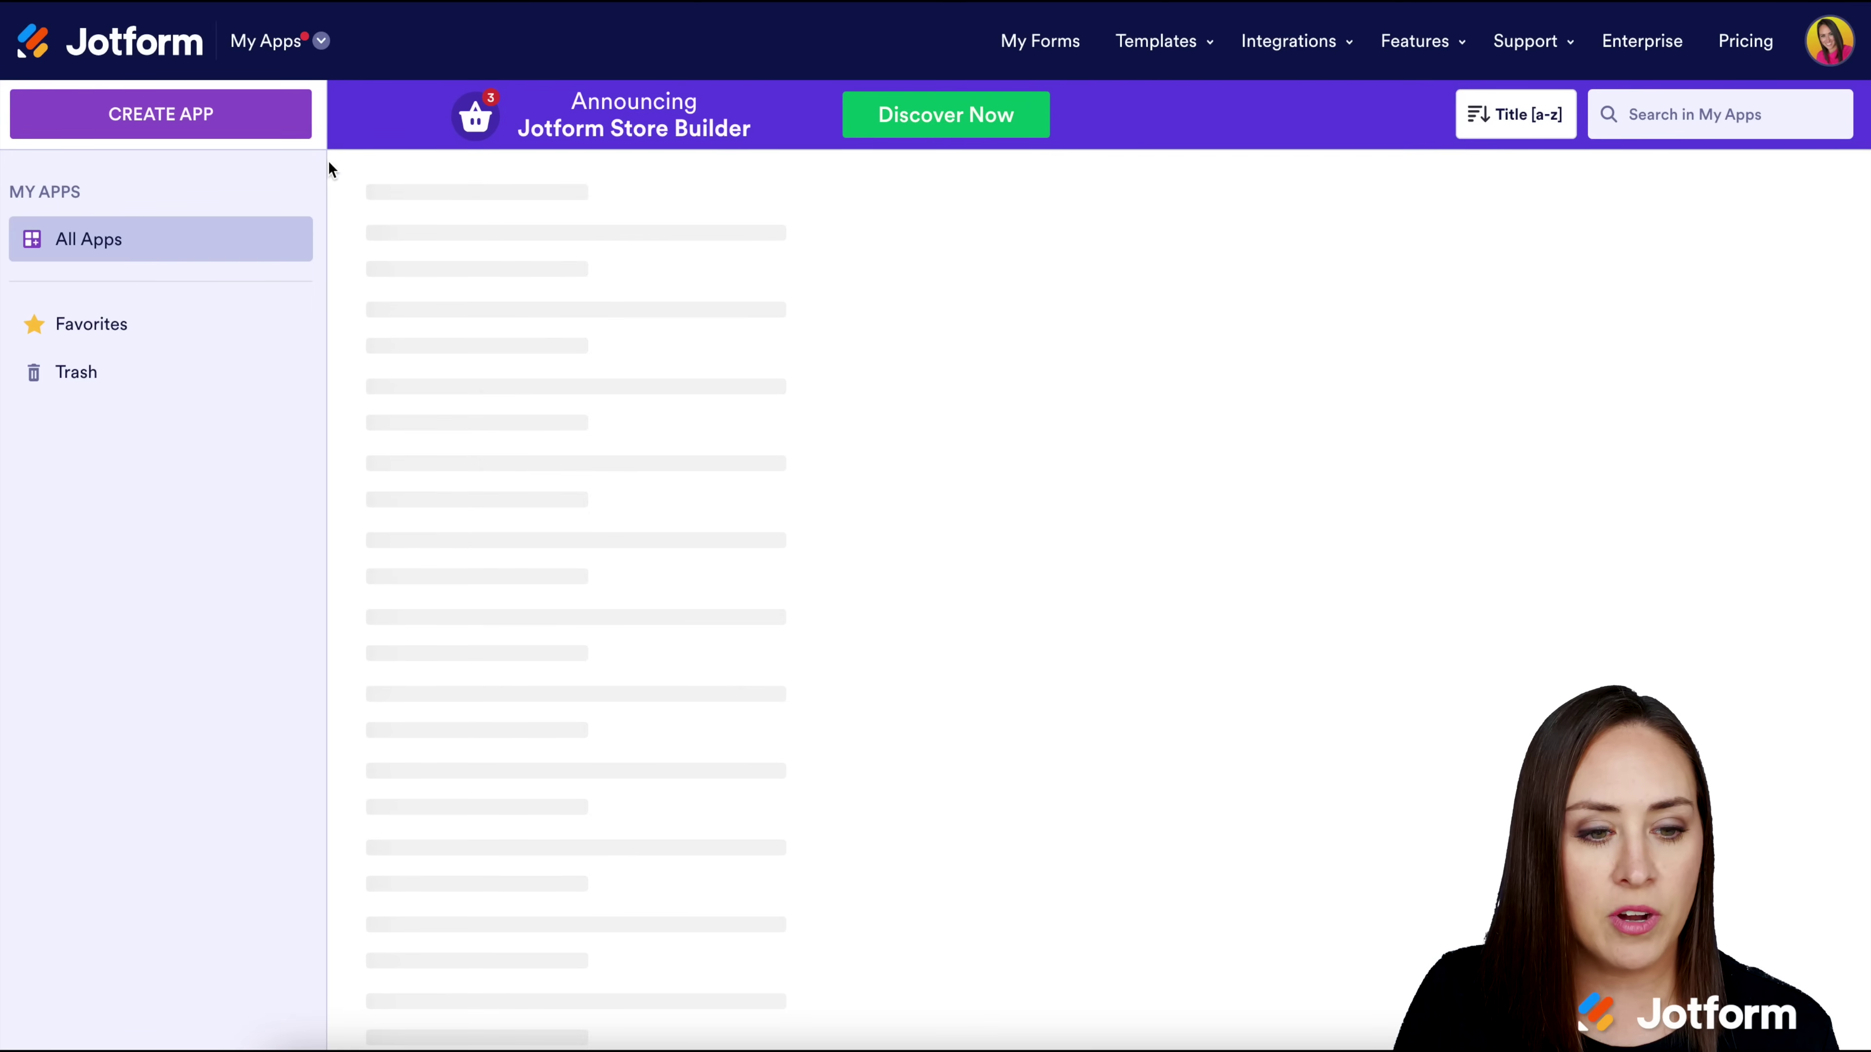
Search templates for 'photographer' and create an app from the Photography Booking App template
click(260, 122)
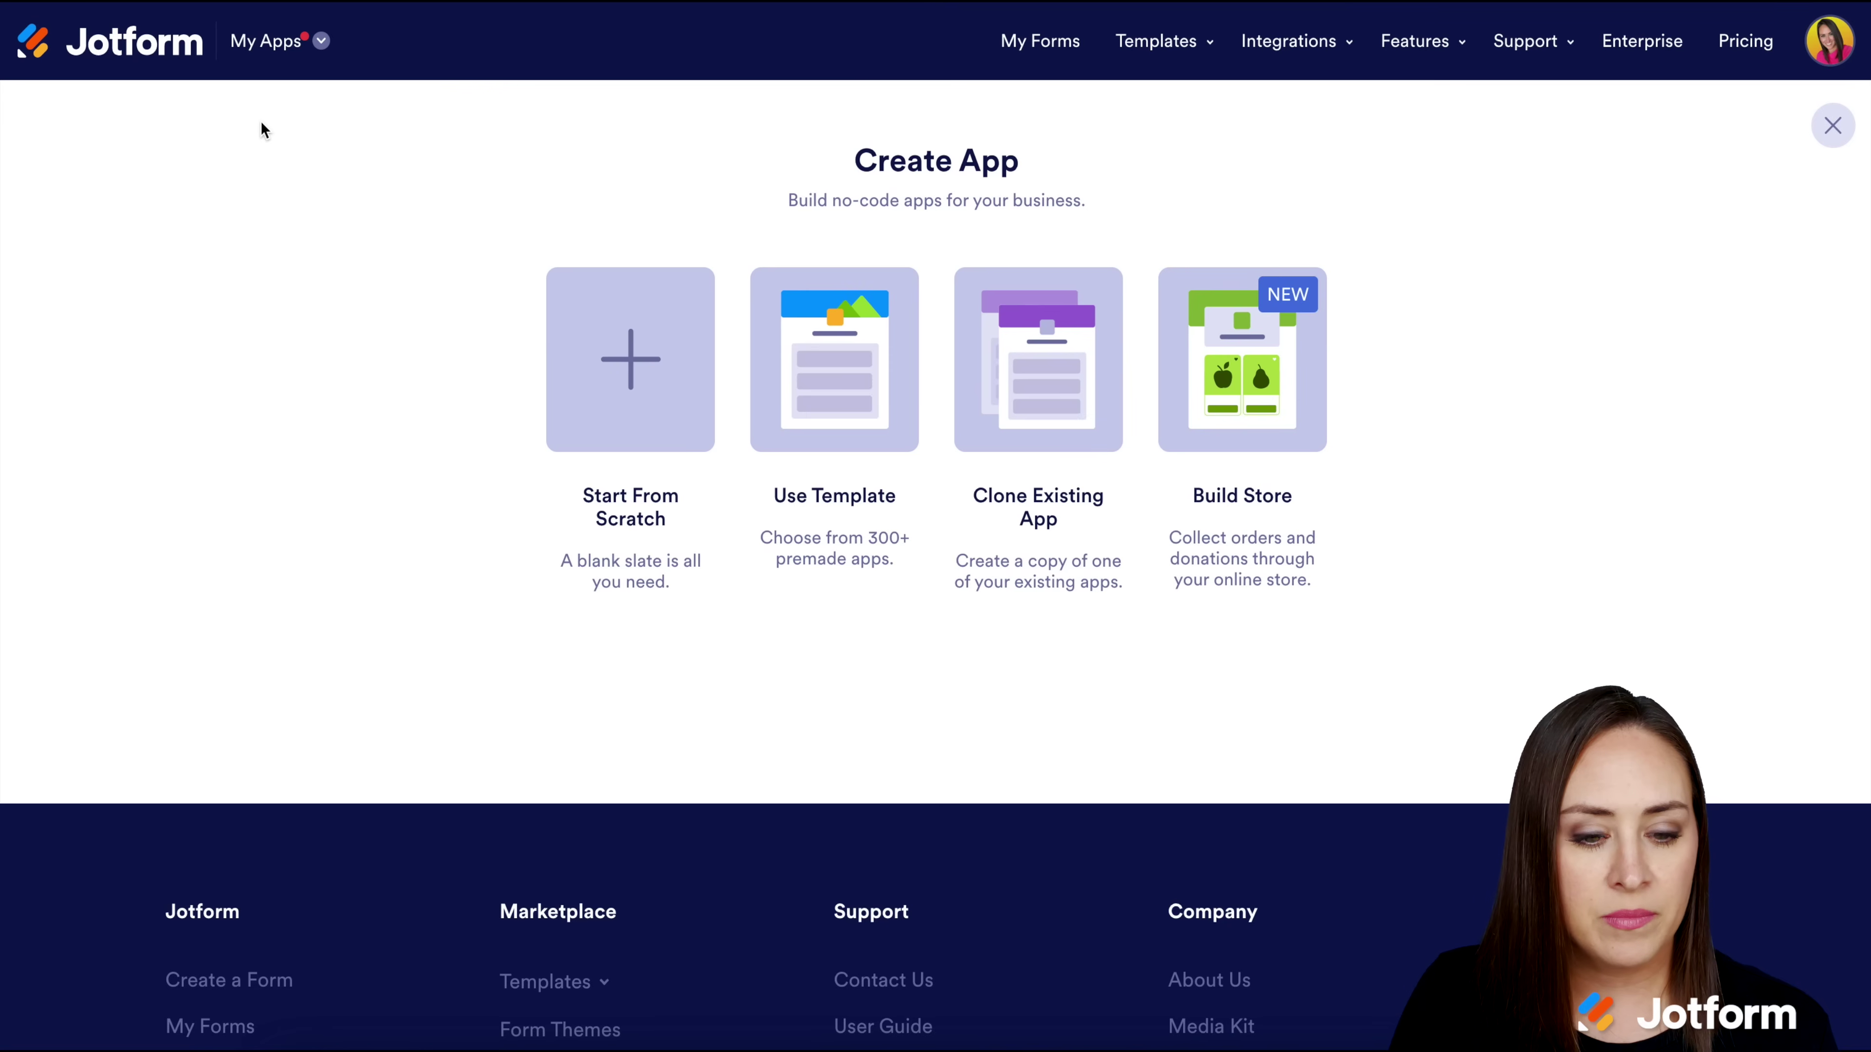
click(881, 409)
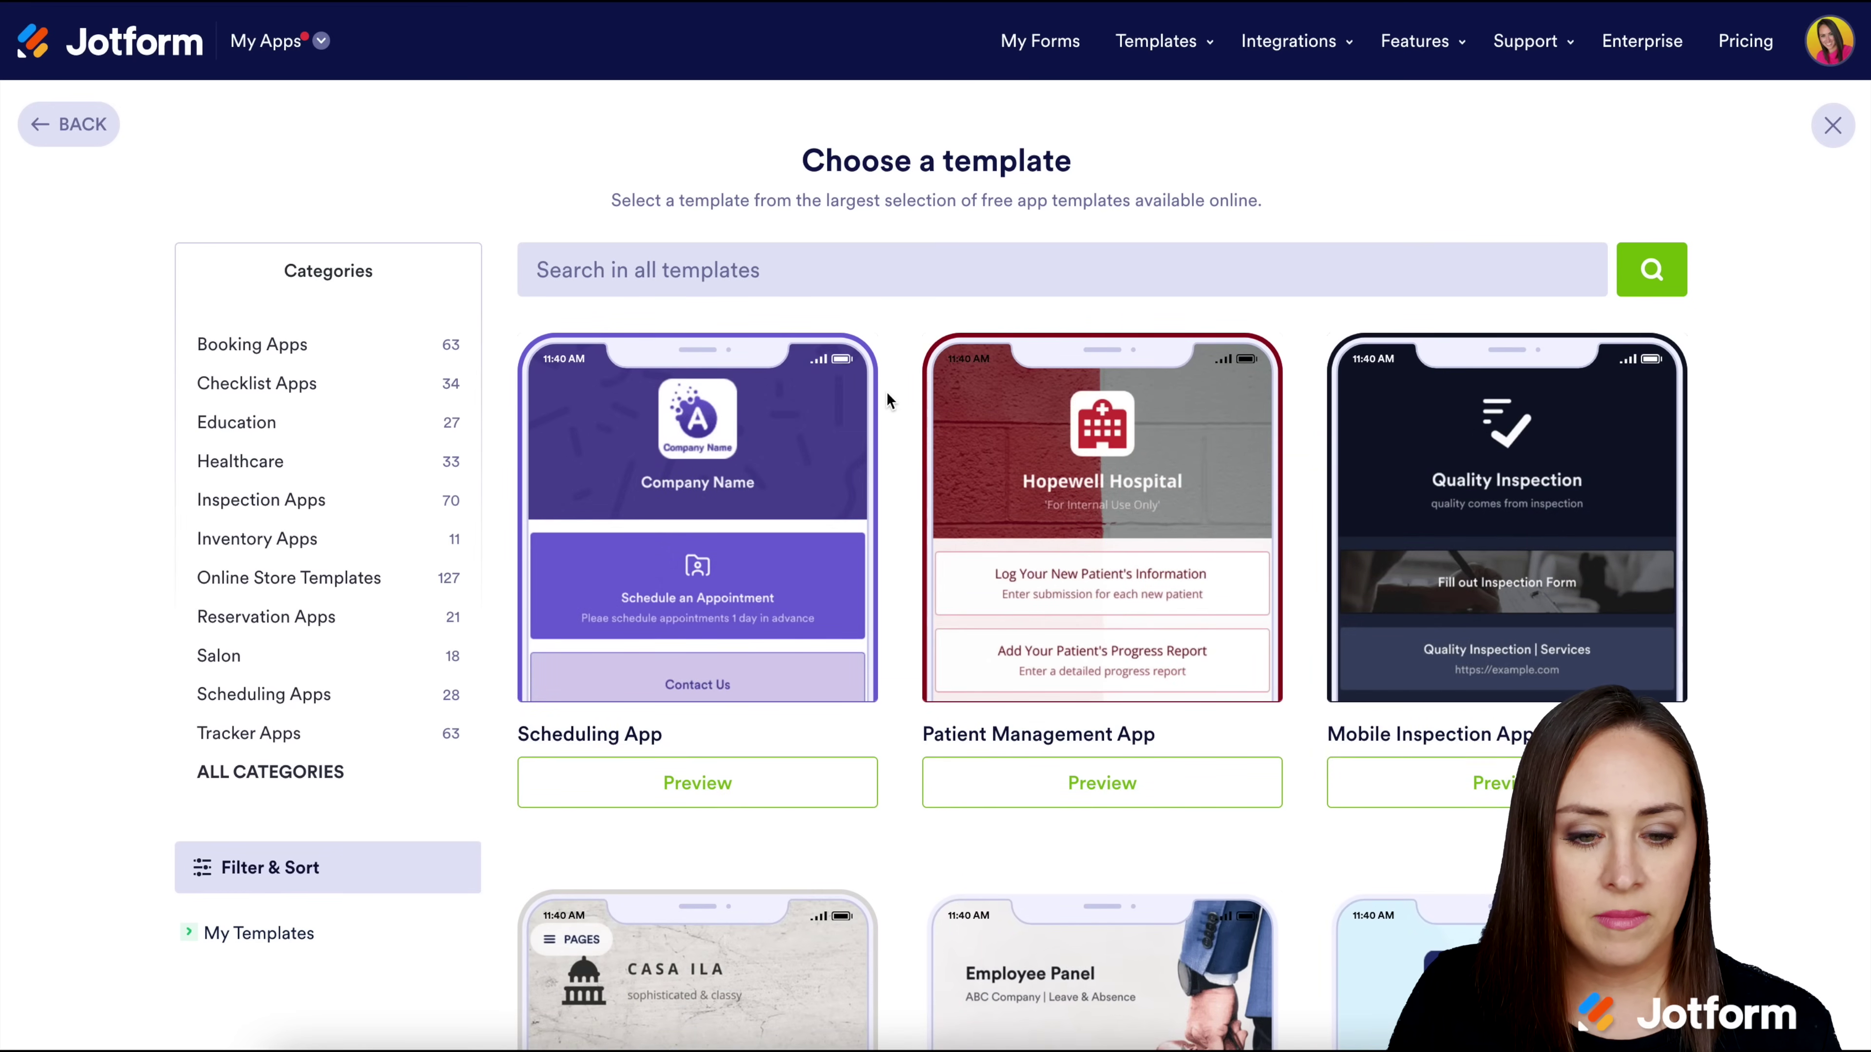
click(773, 272)
text(pho)
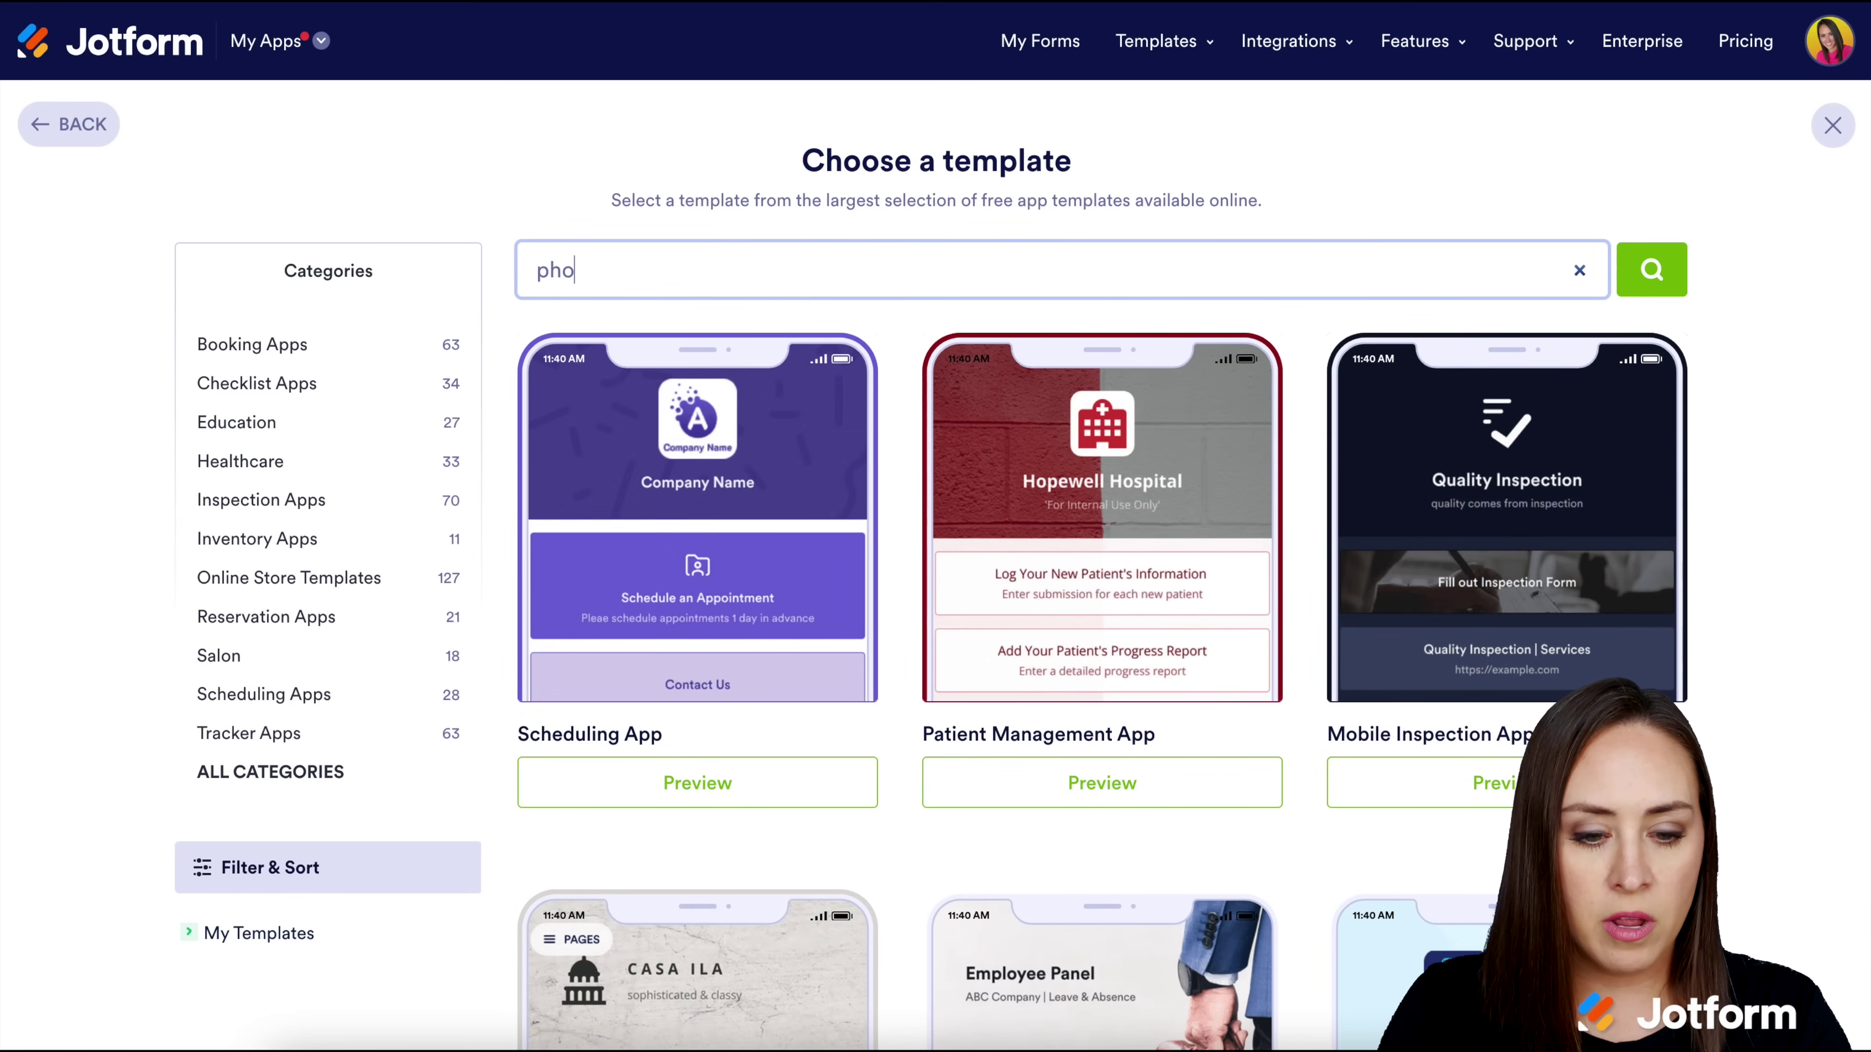
text(tographer)
key(Return)
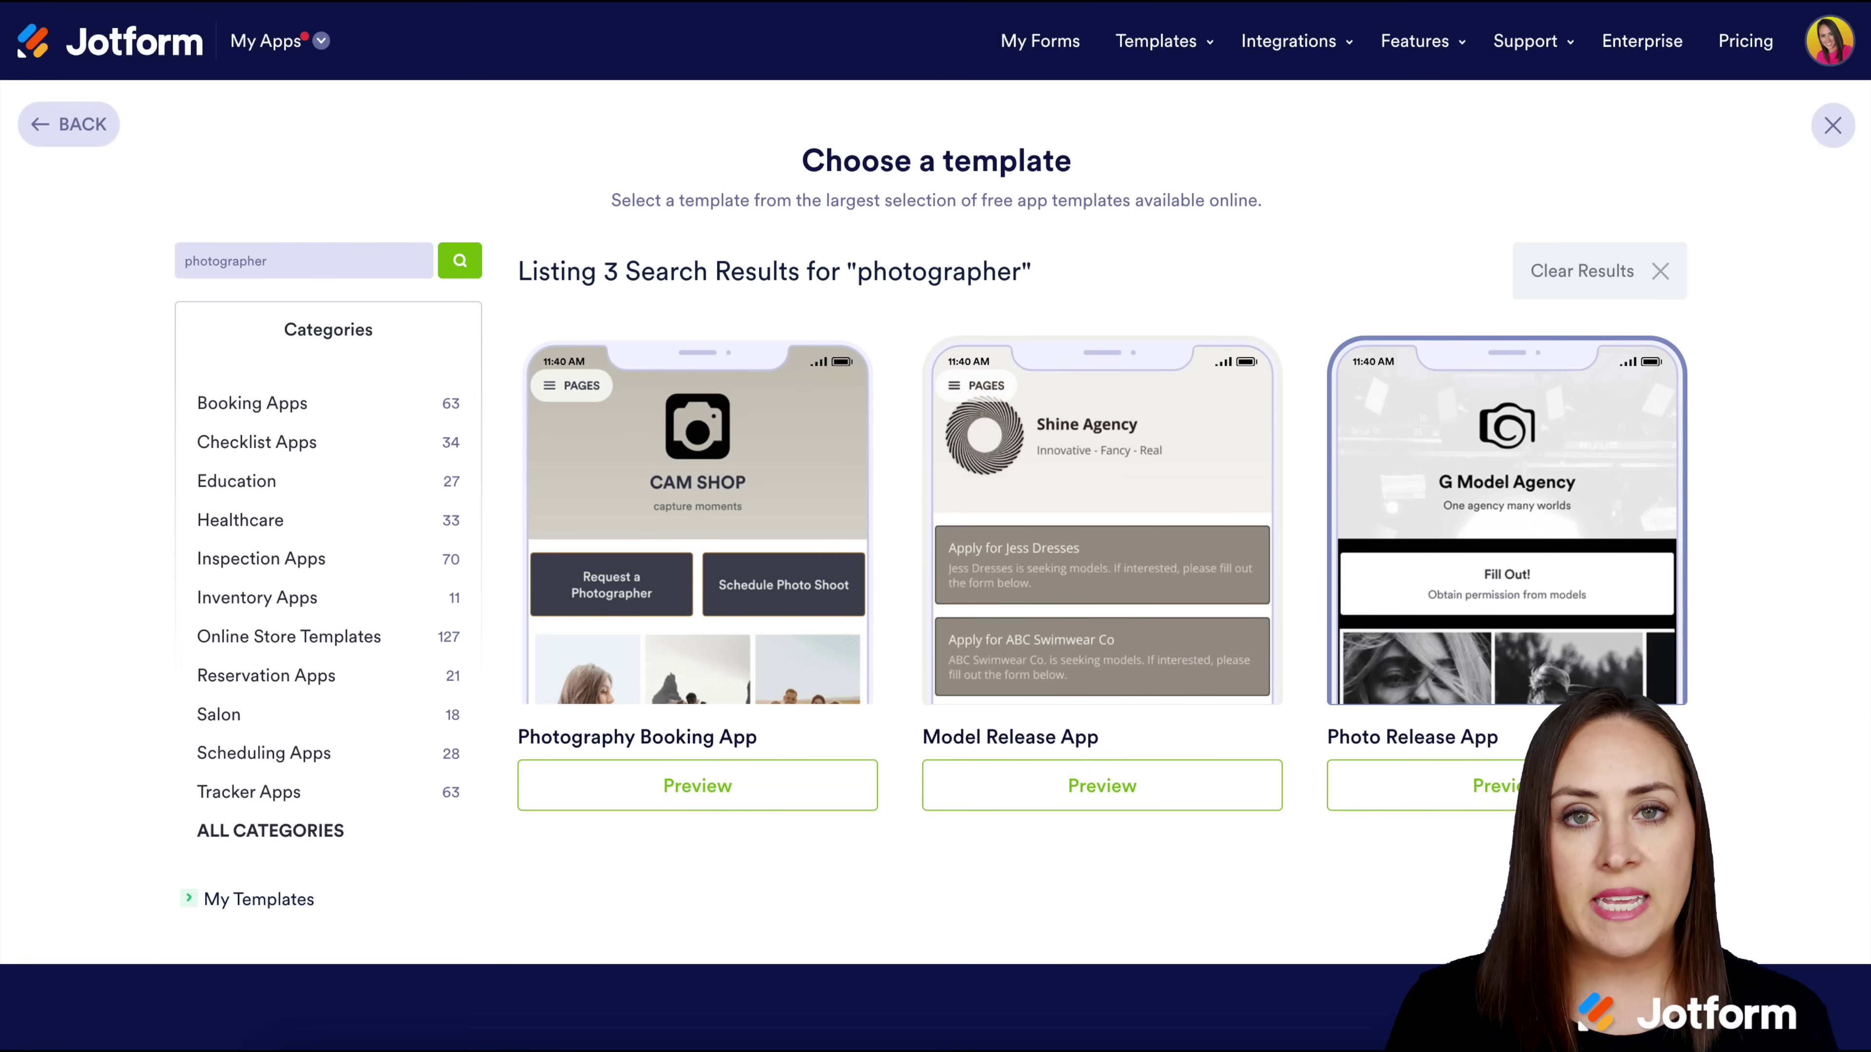
click(756, 398)
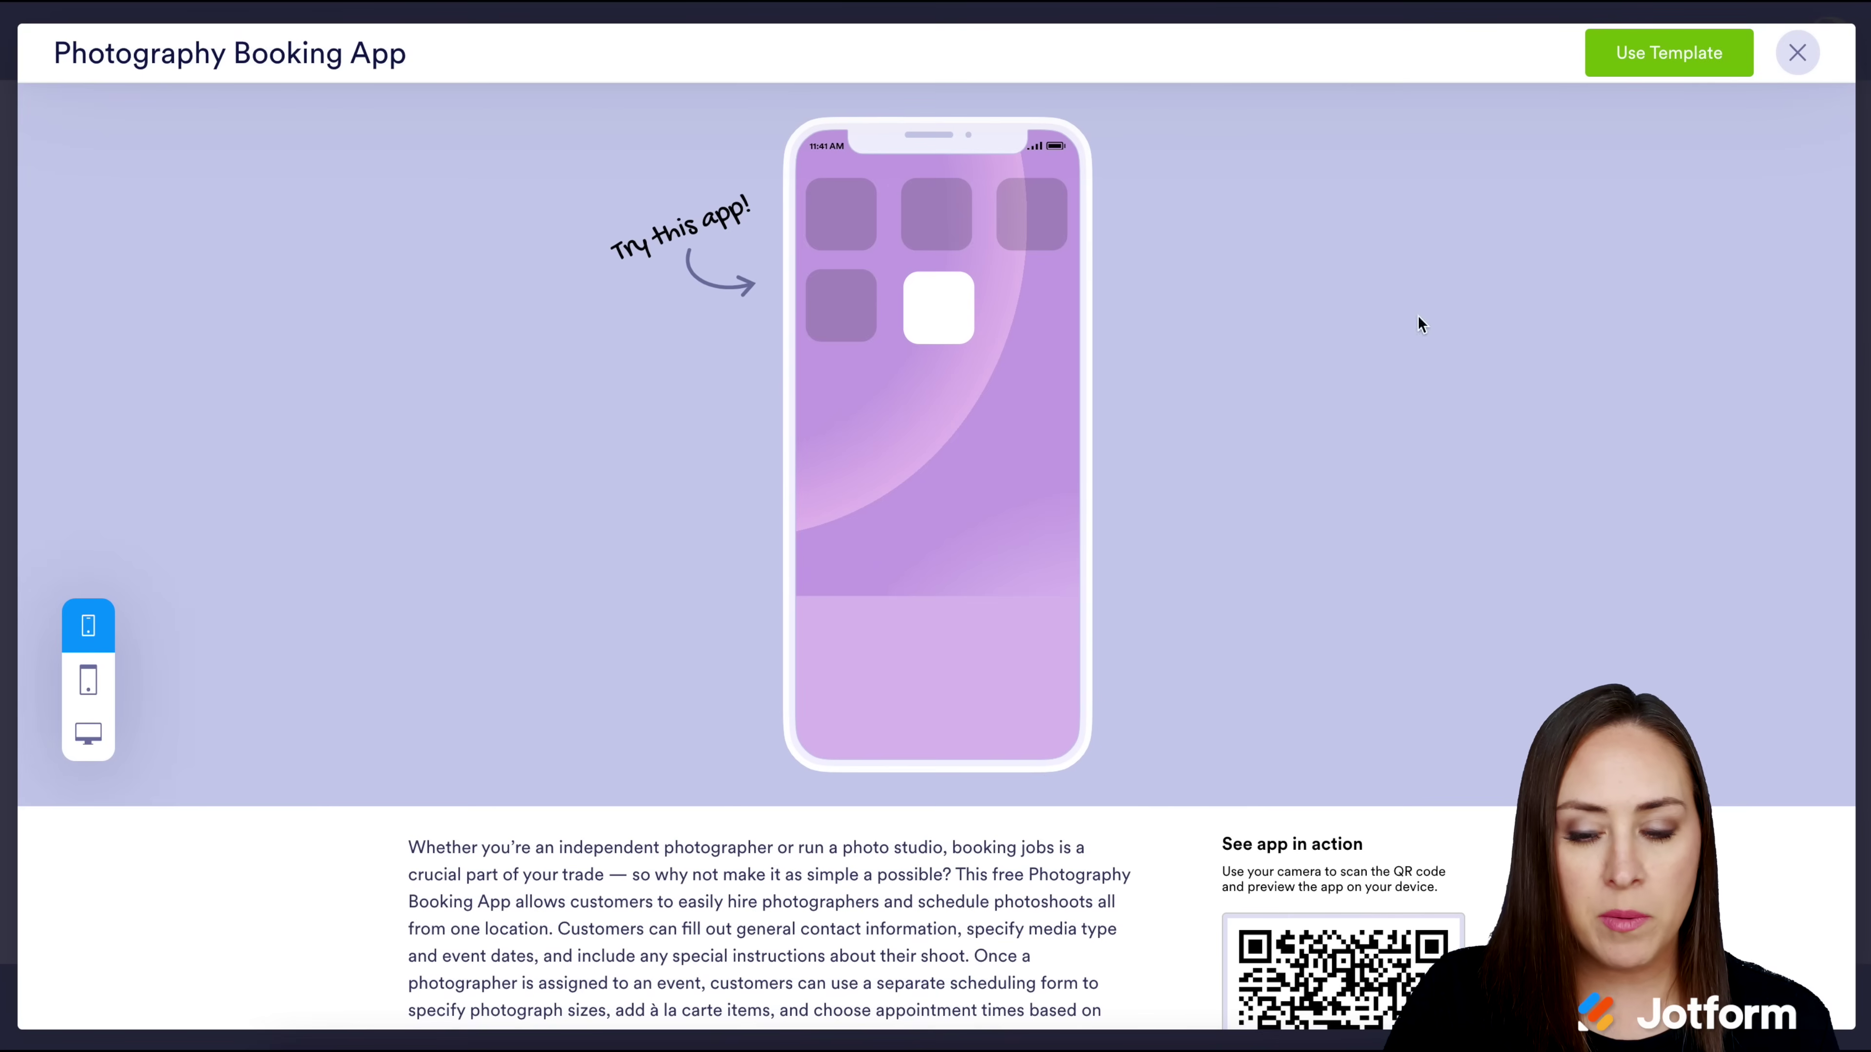
click(1658, 56)
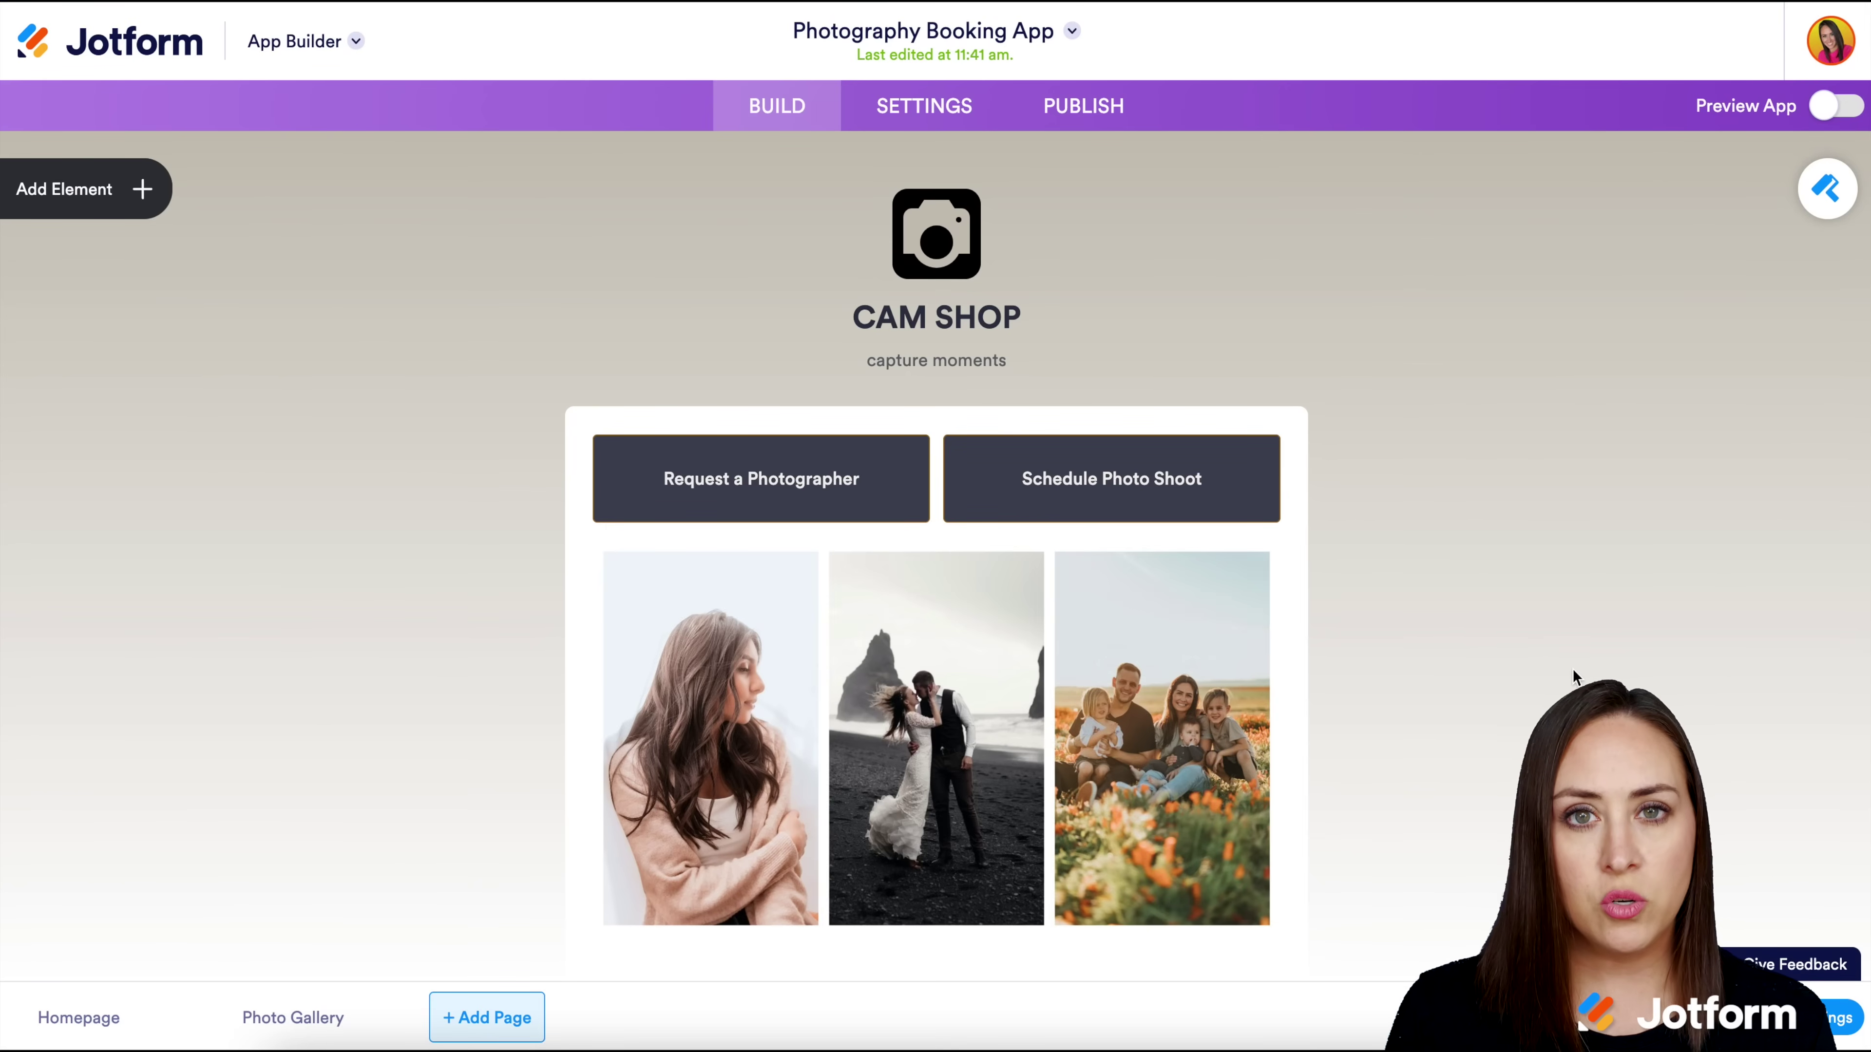
scroll(1573, 668, down, 3)
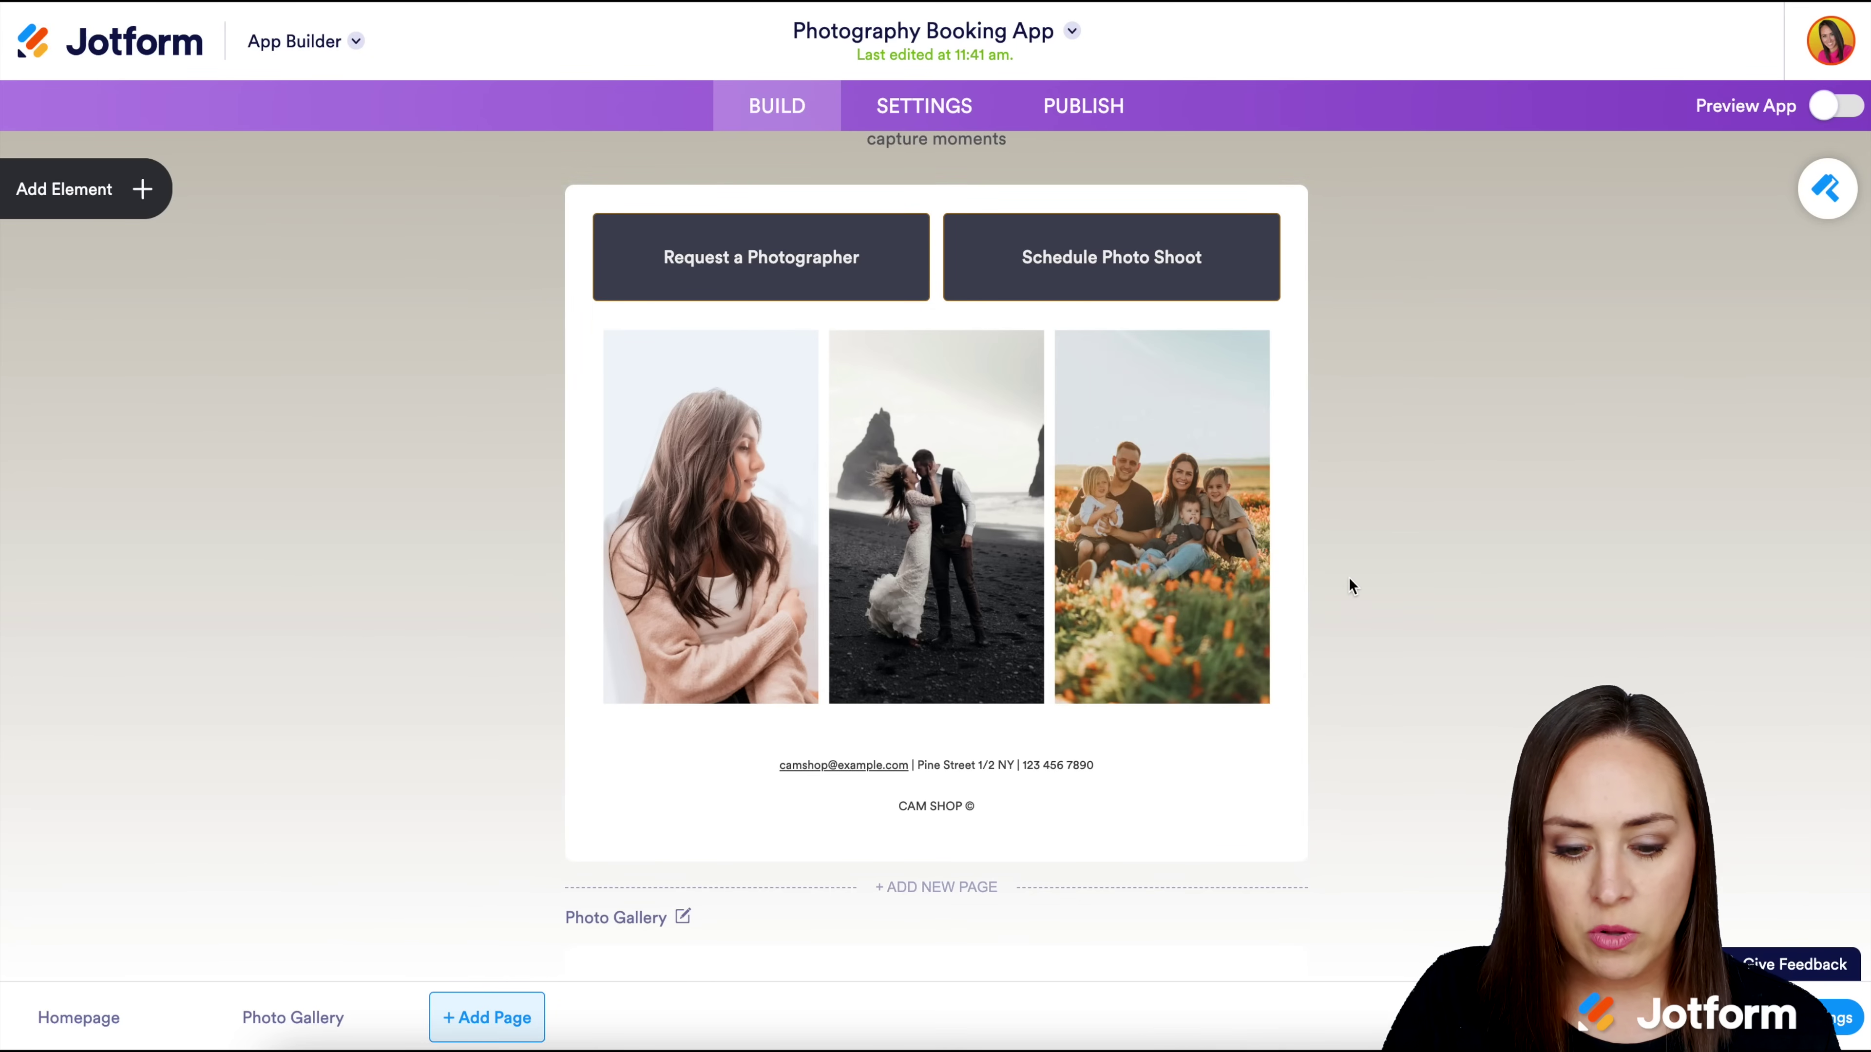
scroll(1349, 578, down, 10)
scroll(1010, 677, down, 5)
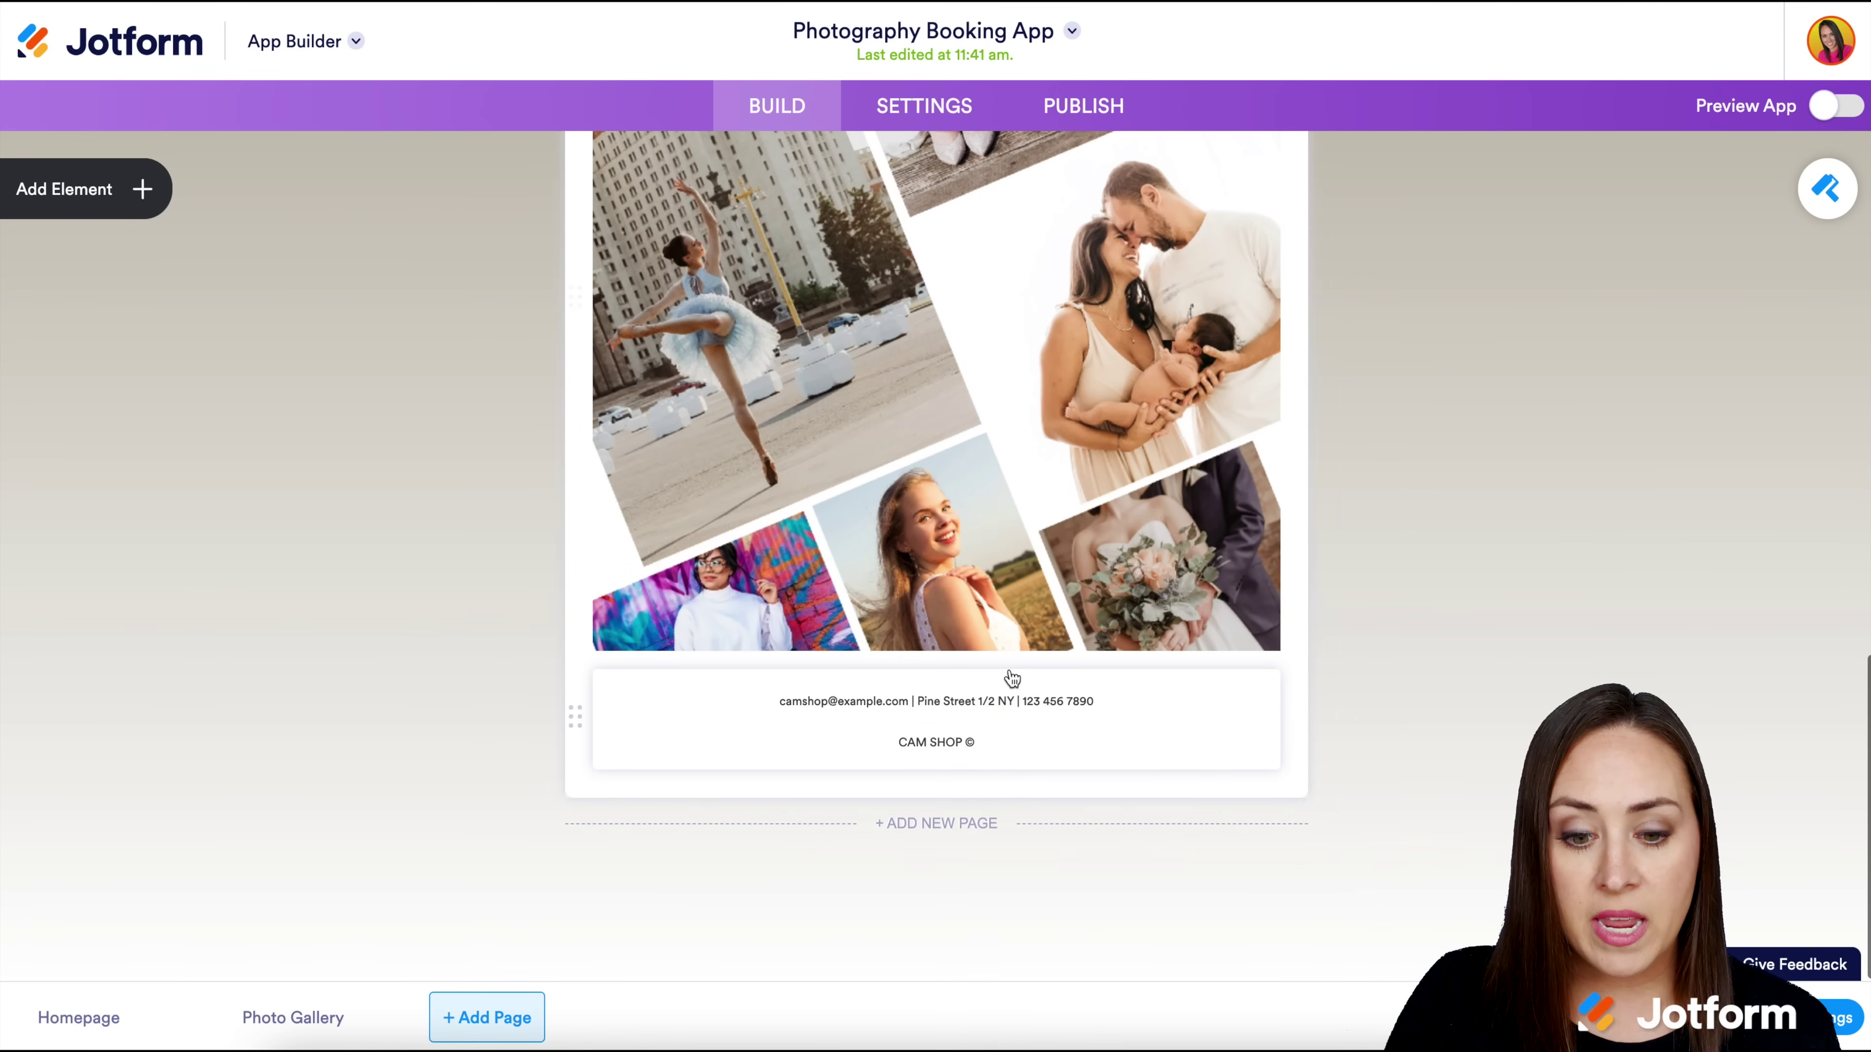
scroll(1084, 396, up, 1)
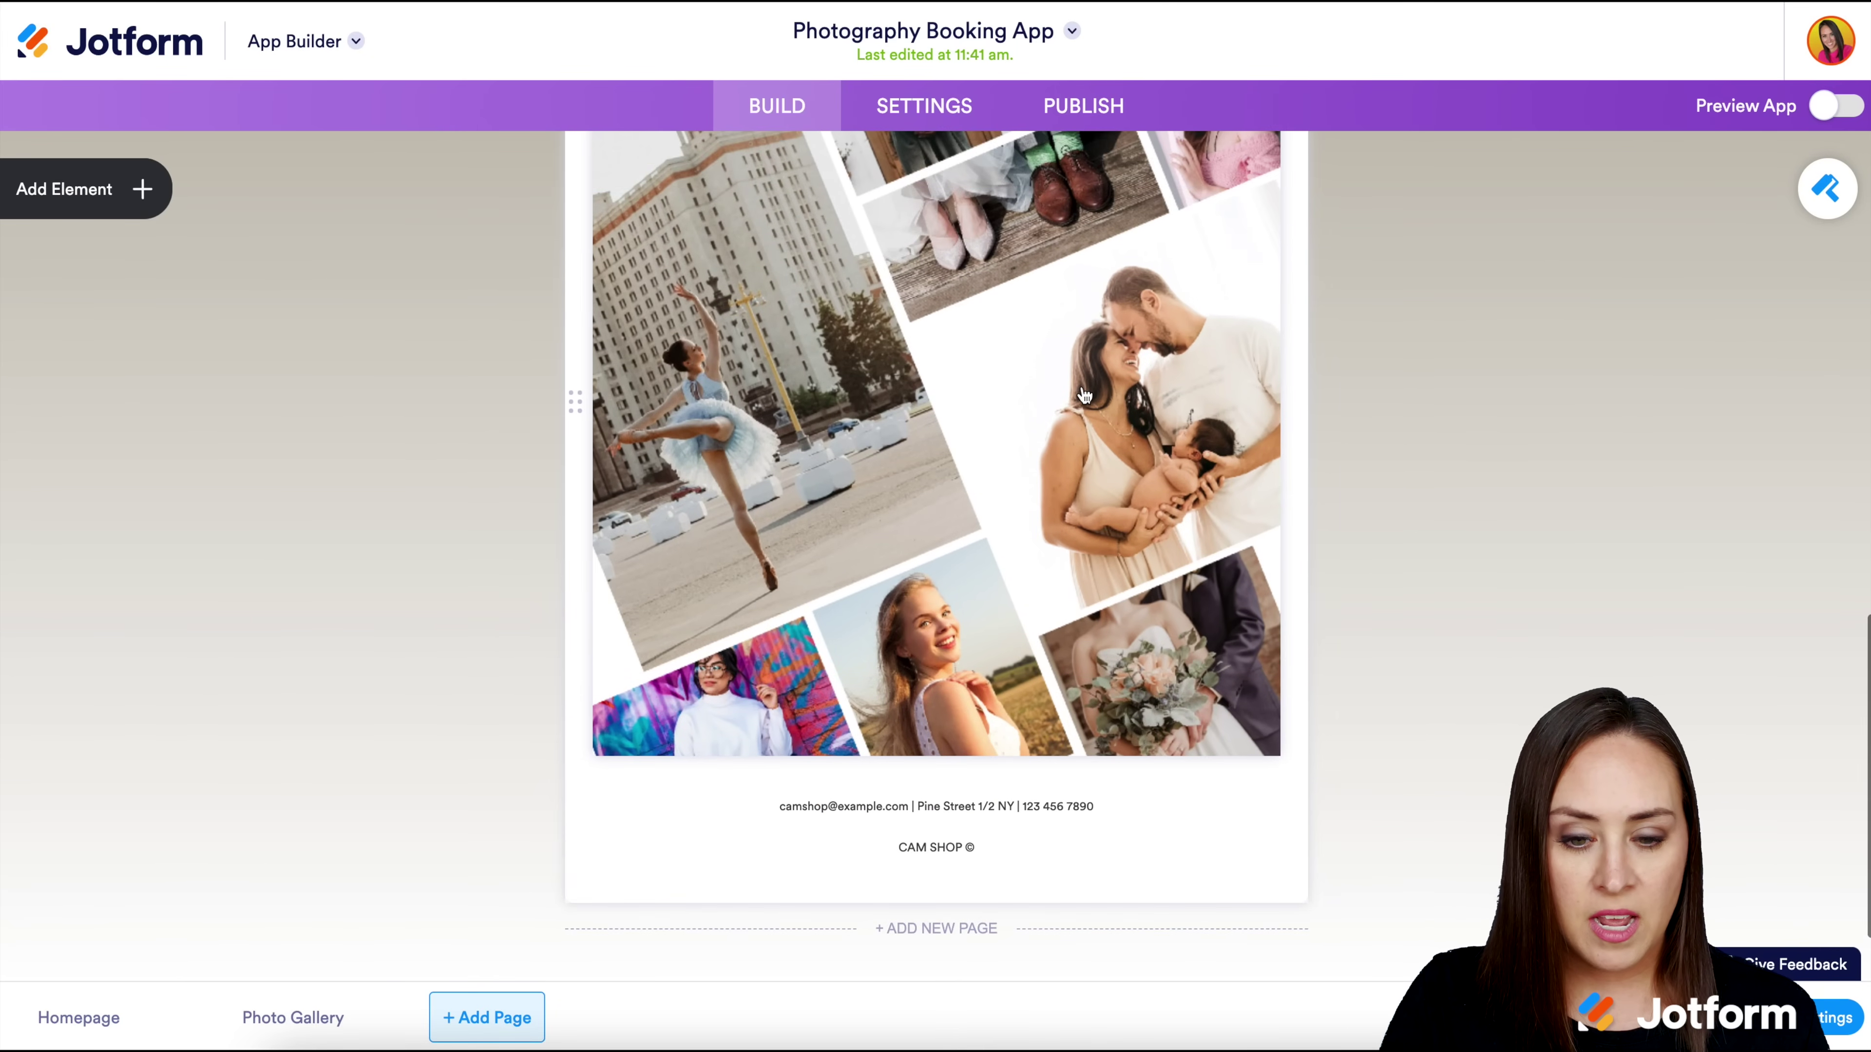
scroll(1083, 398, up, 2)
scroll(1072, 413, down, 3)
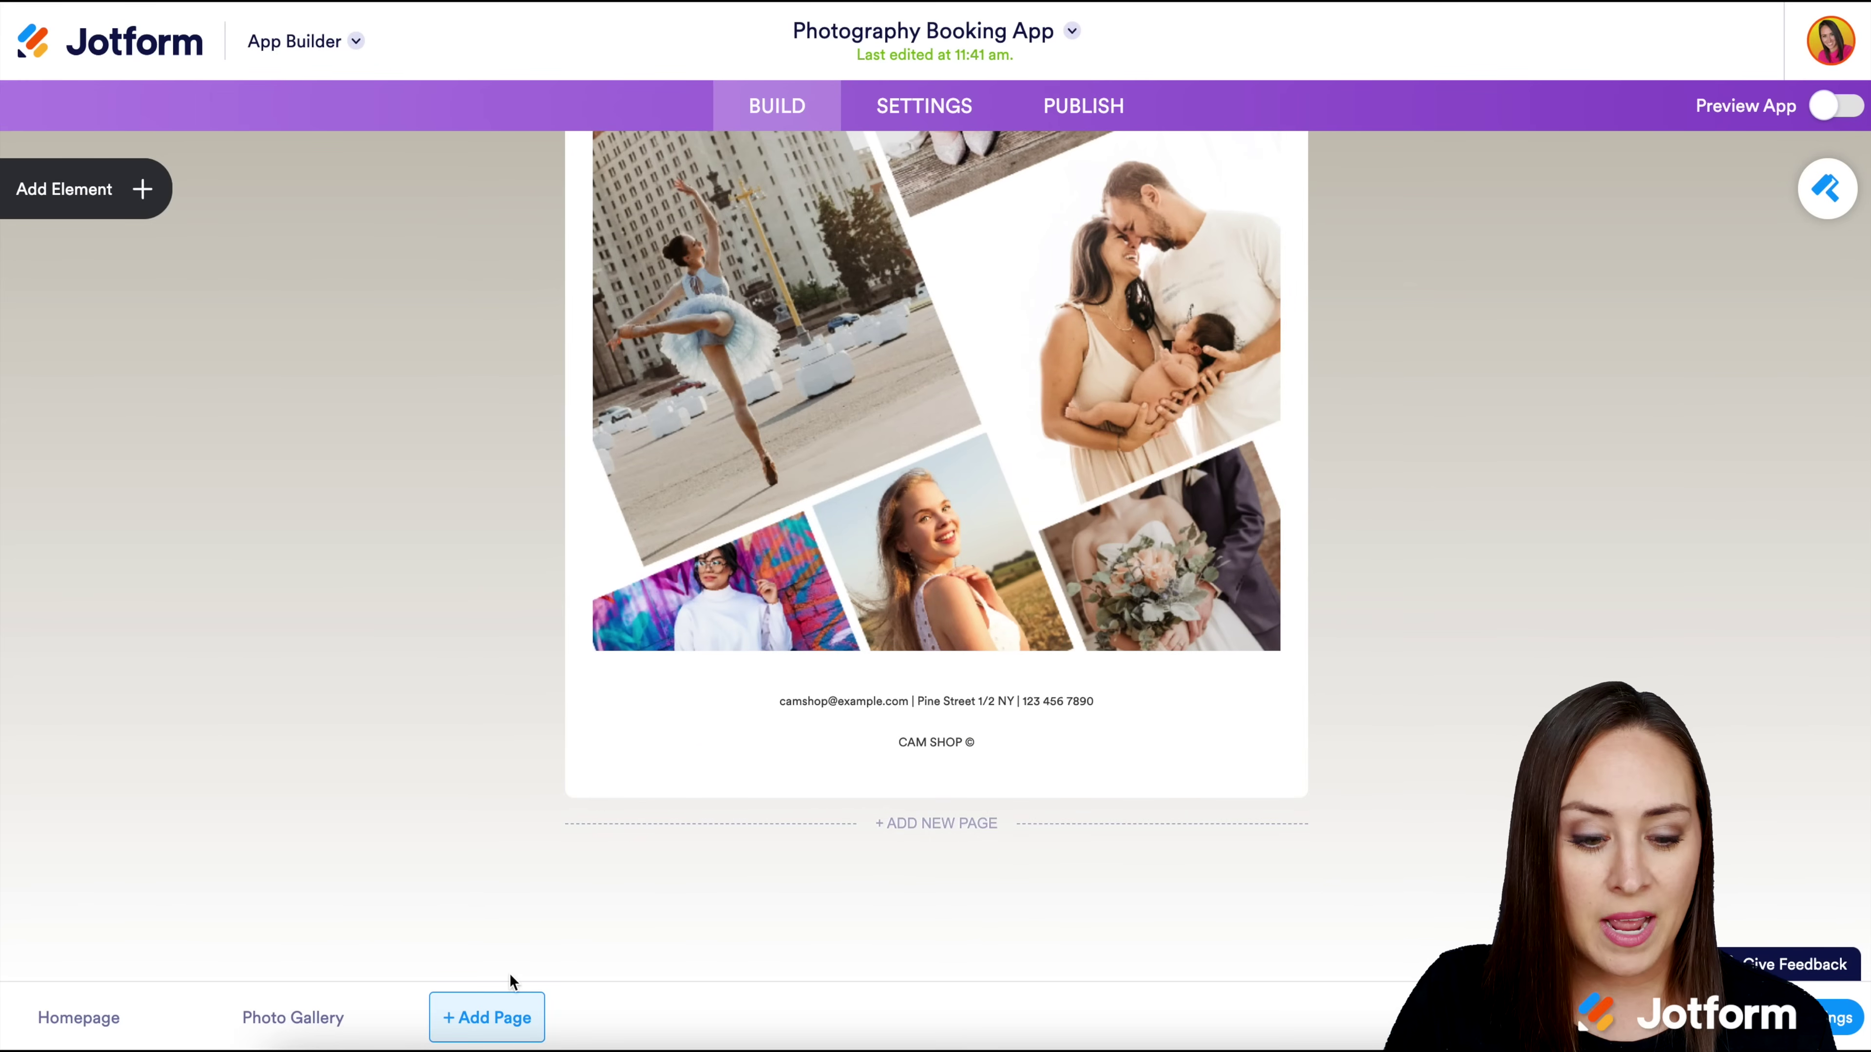
Add a new page titled 'Services' and place a Product List element on it
click(505, 1018)
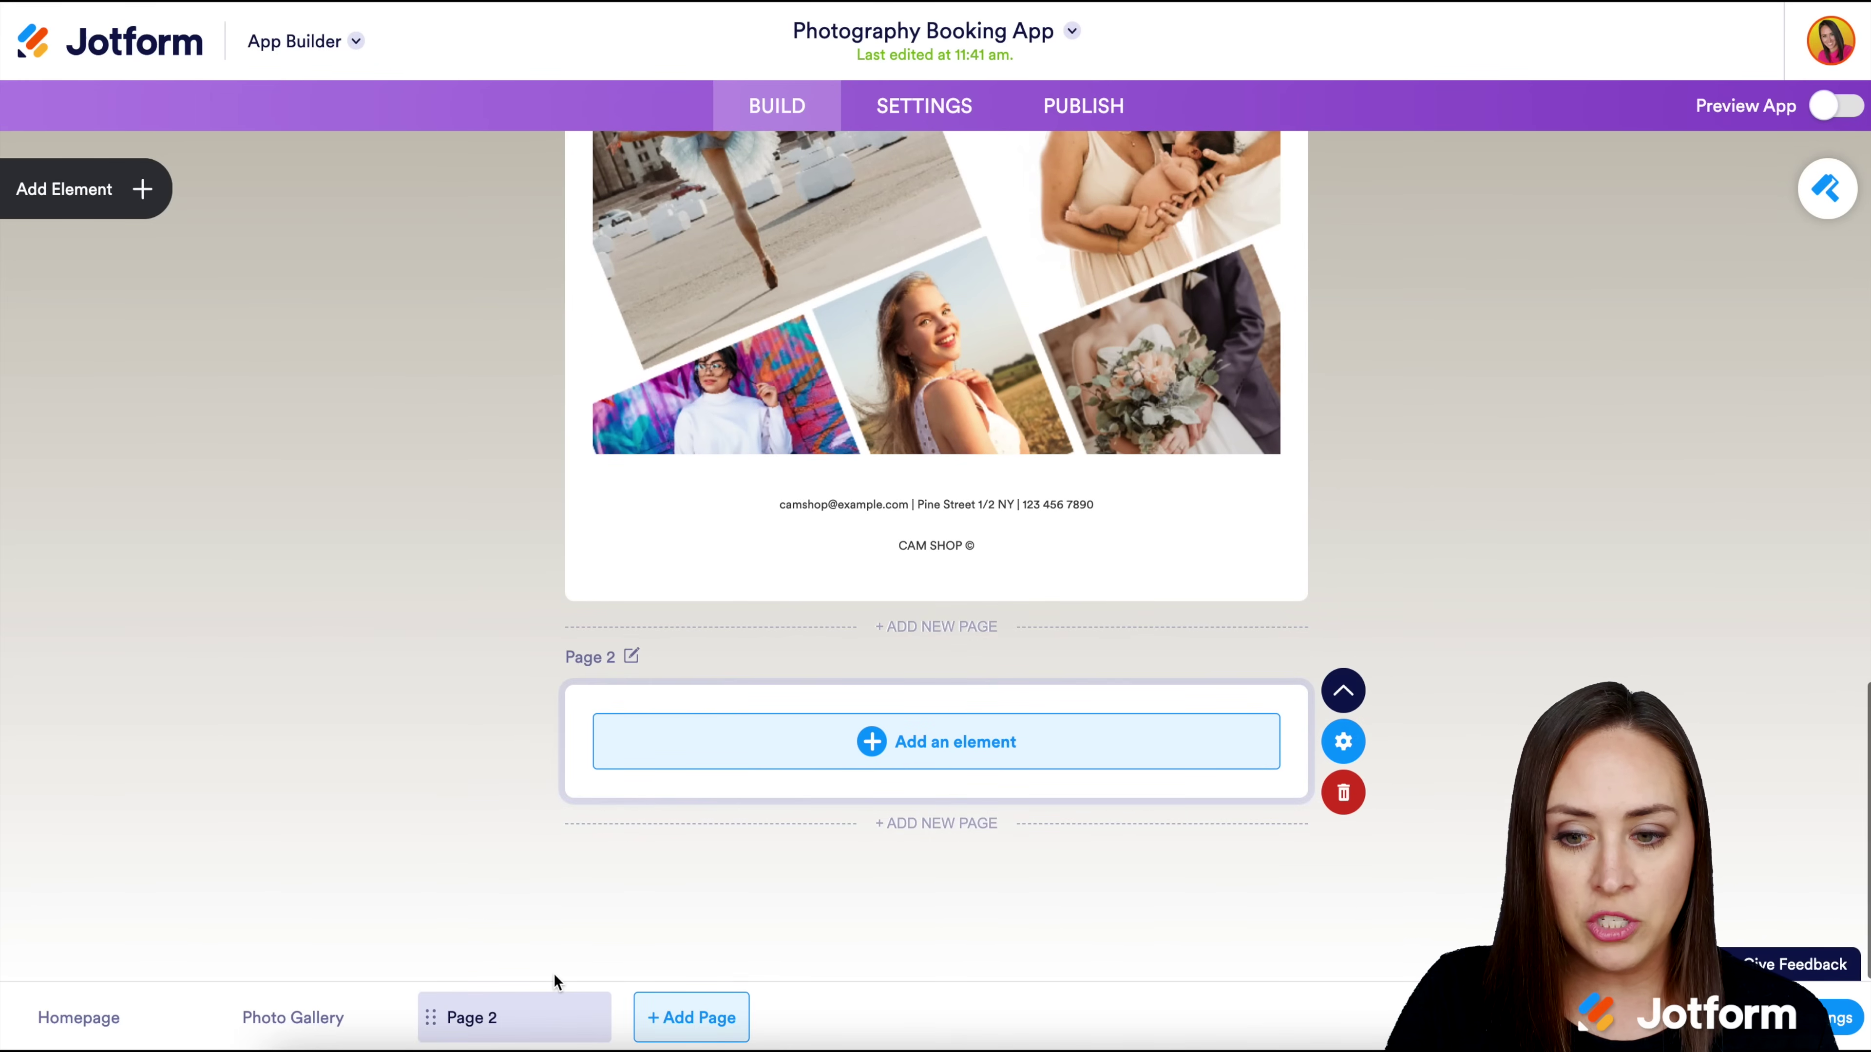
click(595, 655)
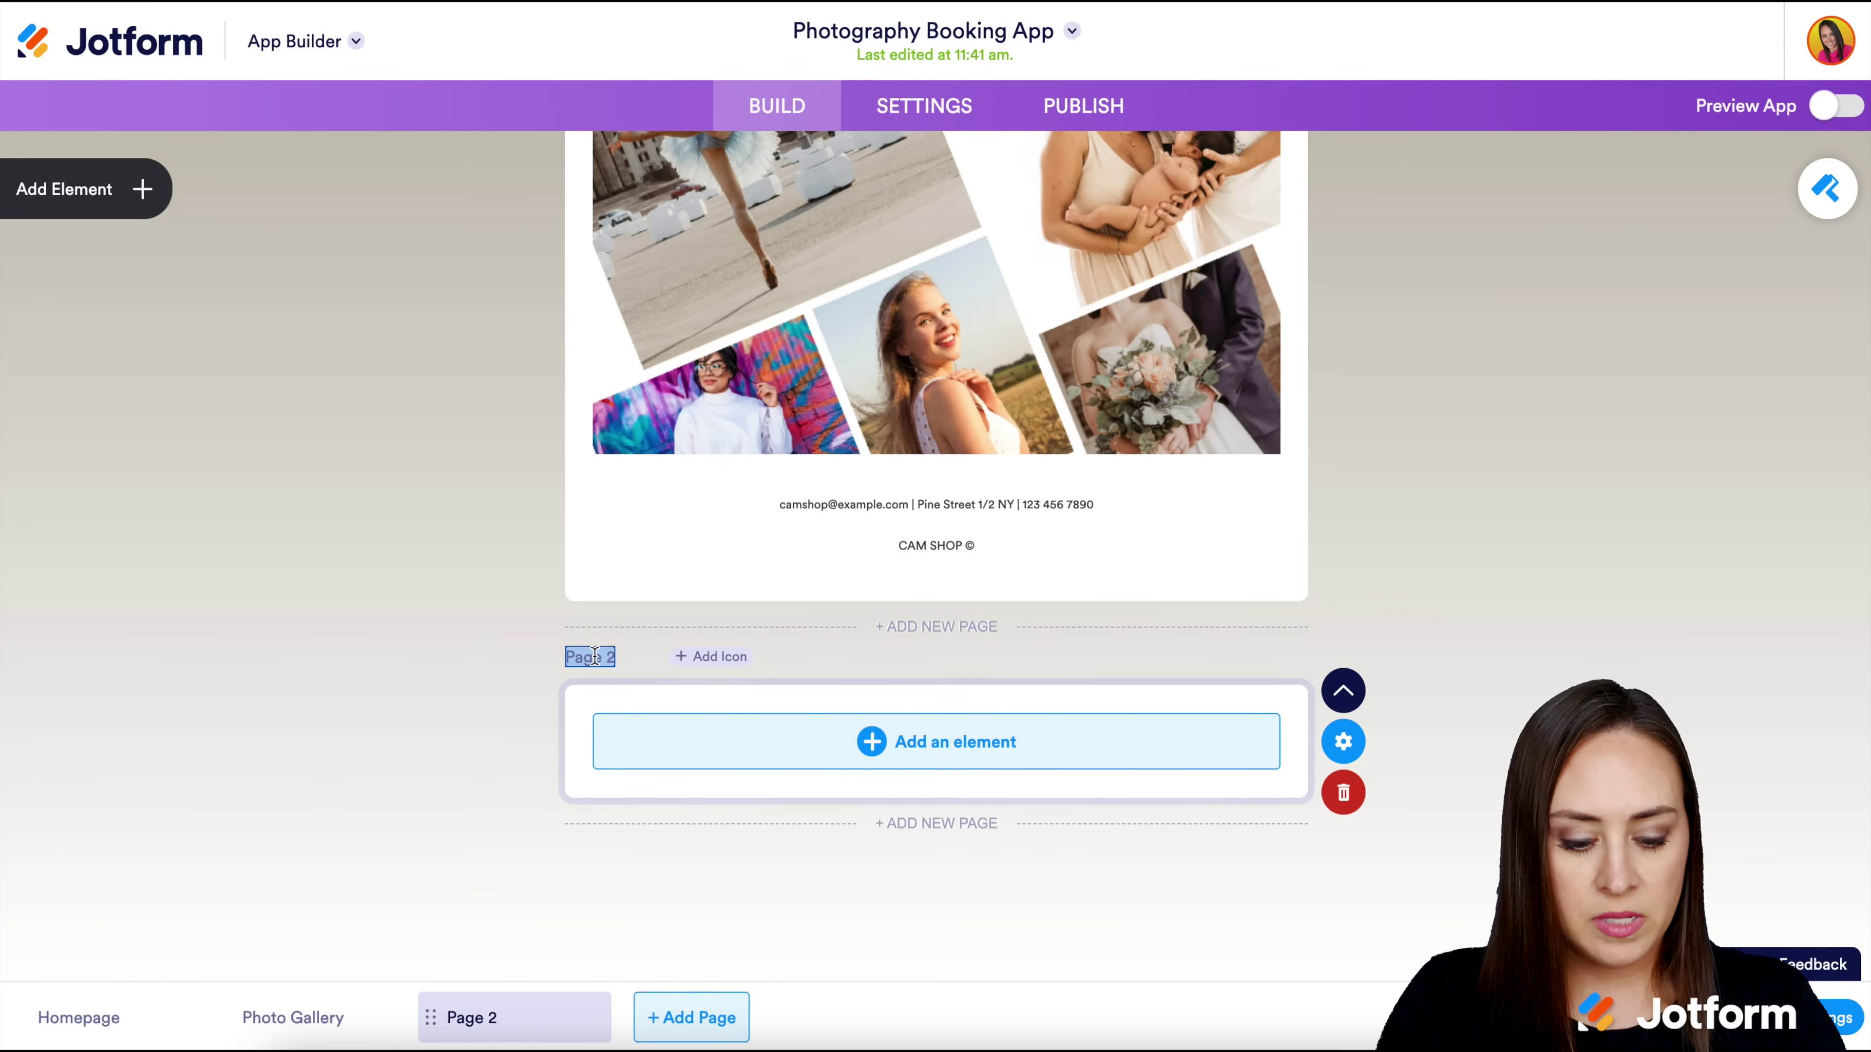
text(Services)
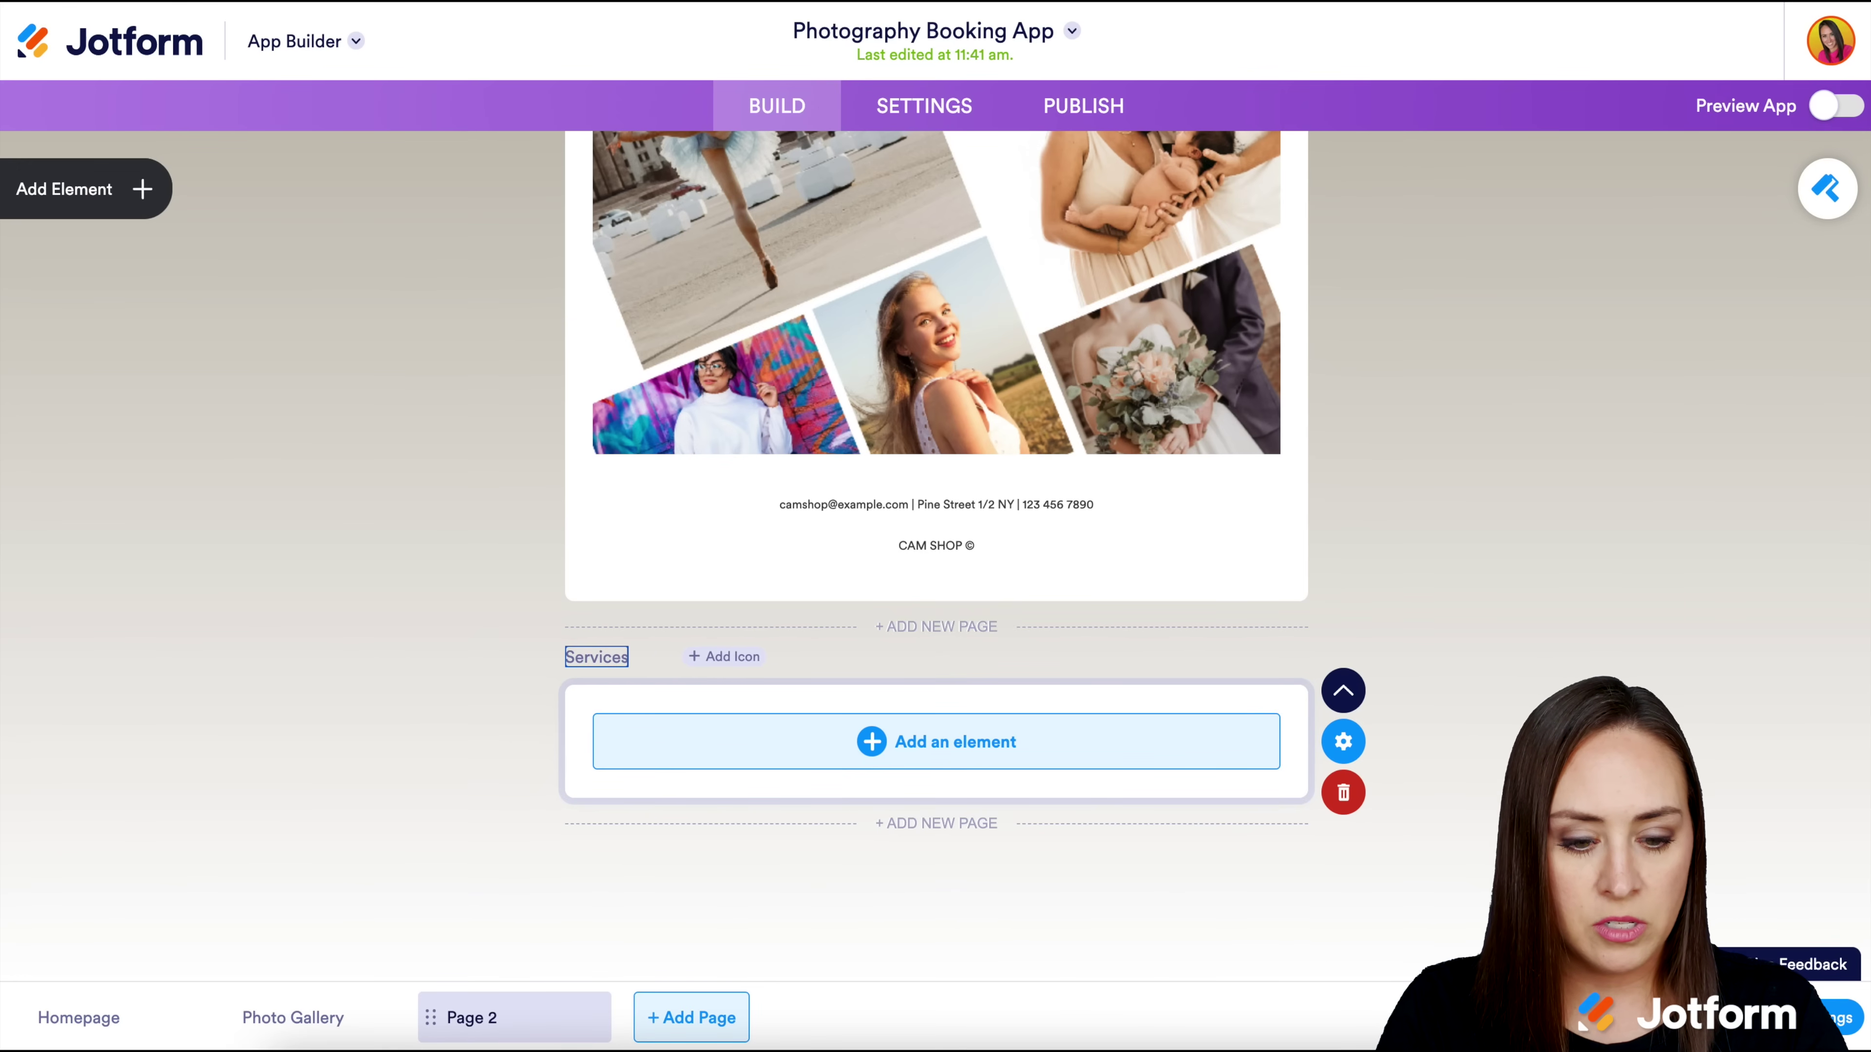
click(894, 755)
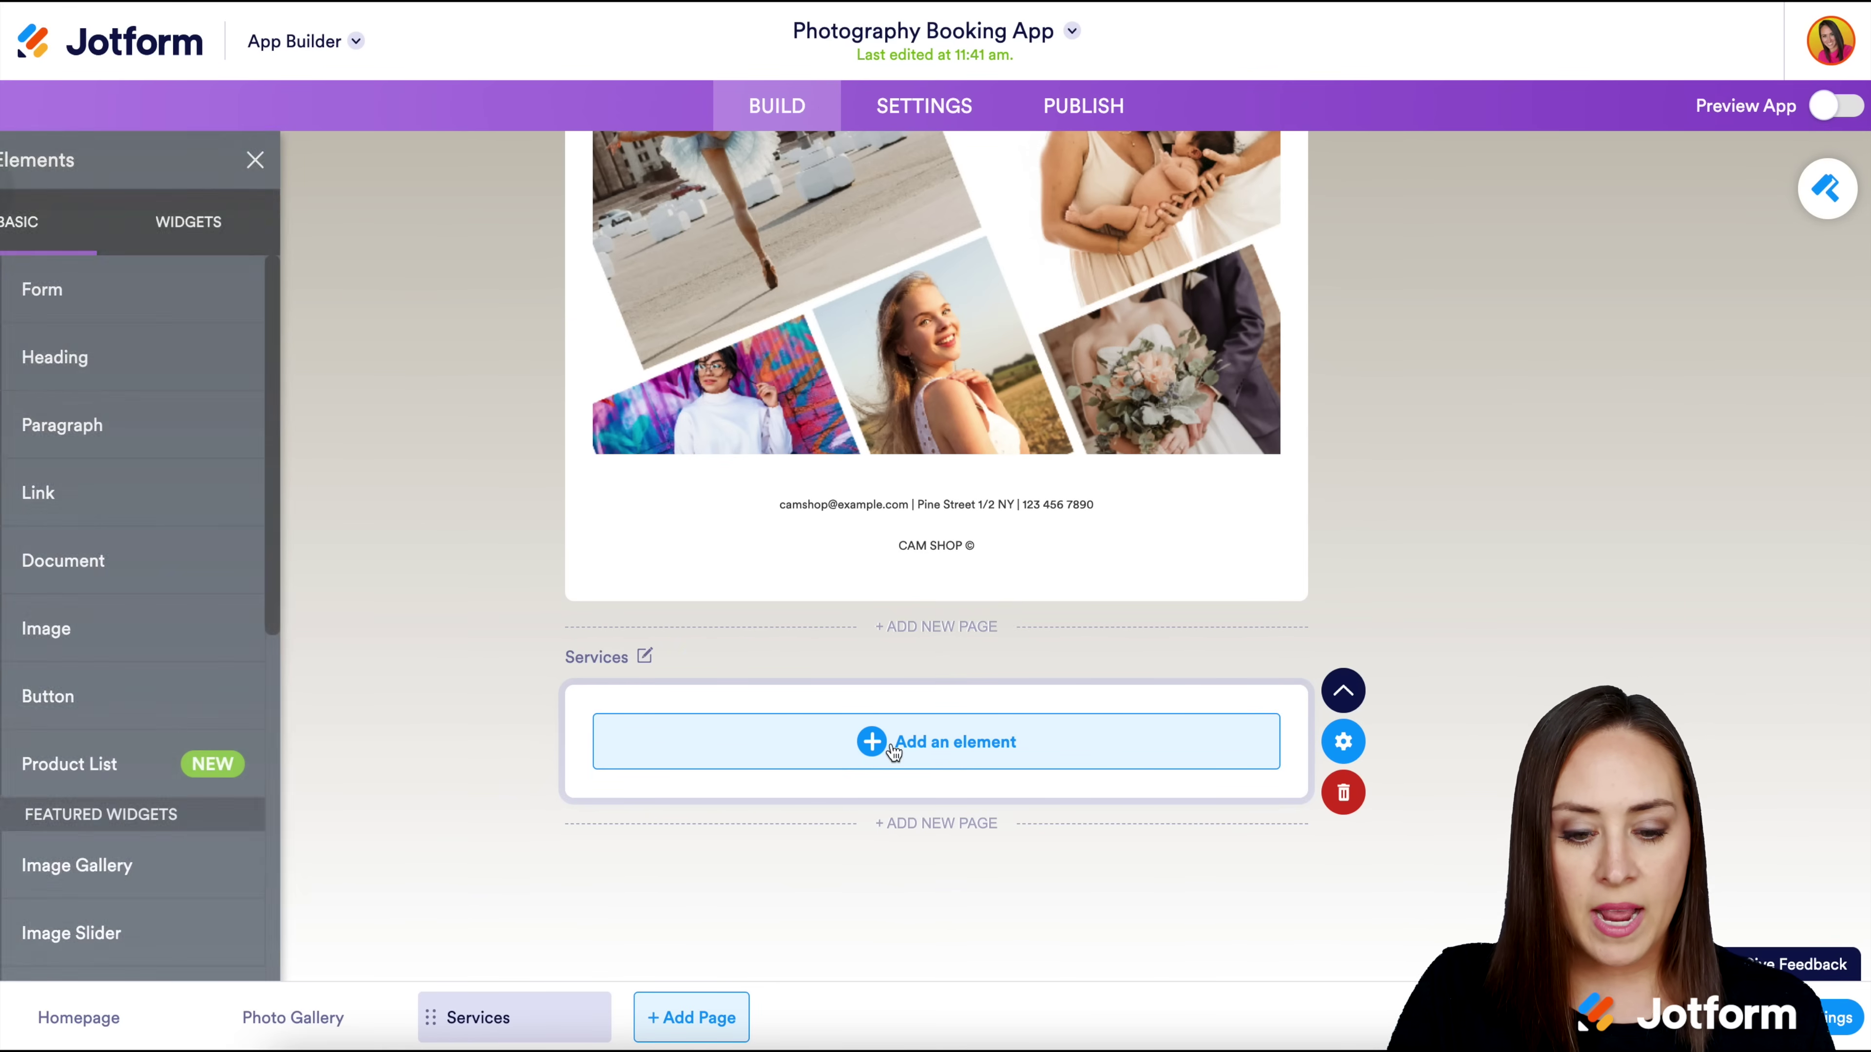
click(96, 772)
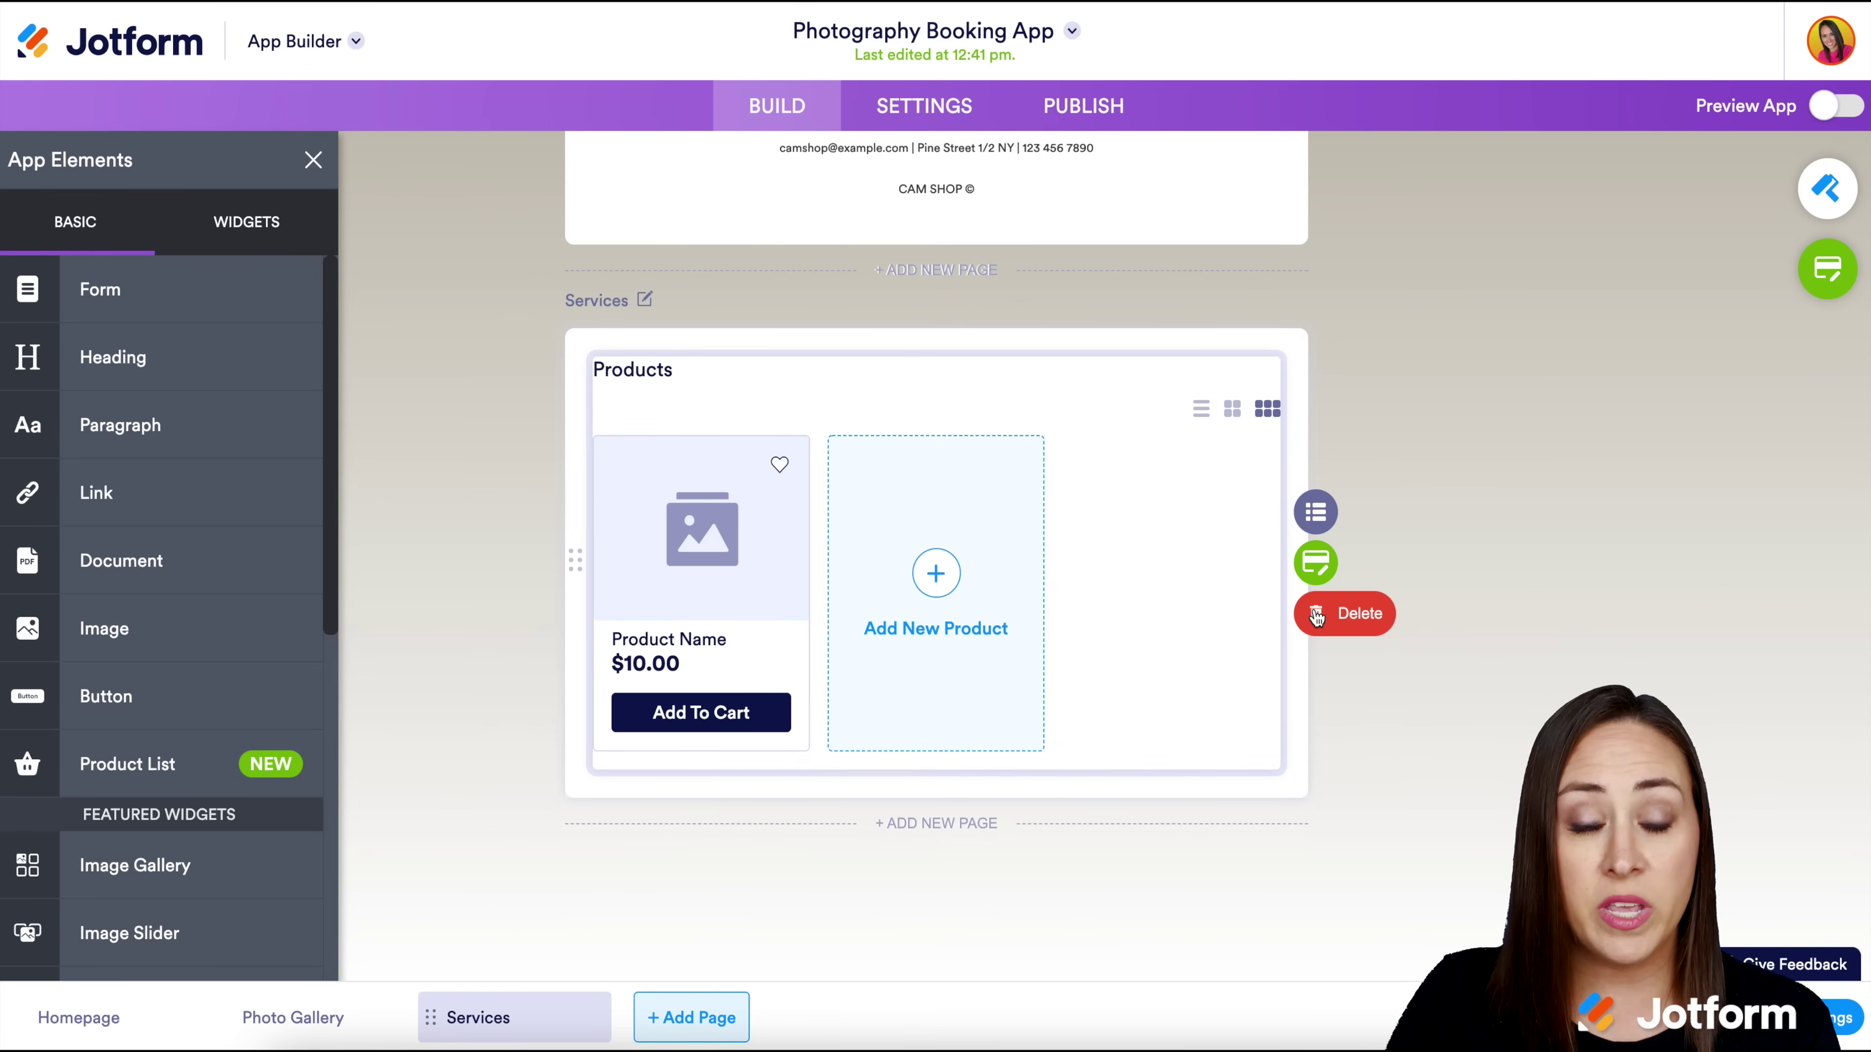
Delete the placeholder product and retitle the product list 'Services'
click(1318, 516)
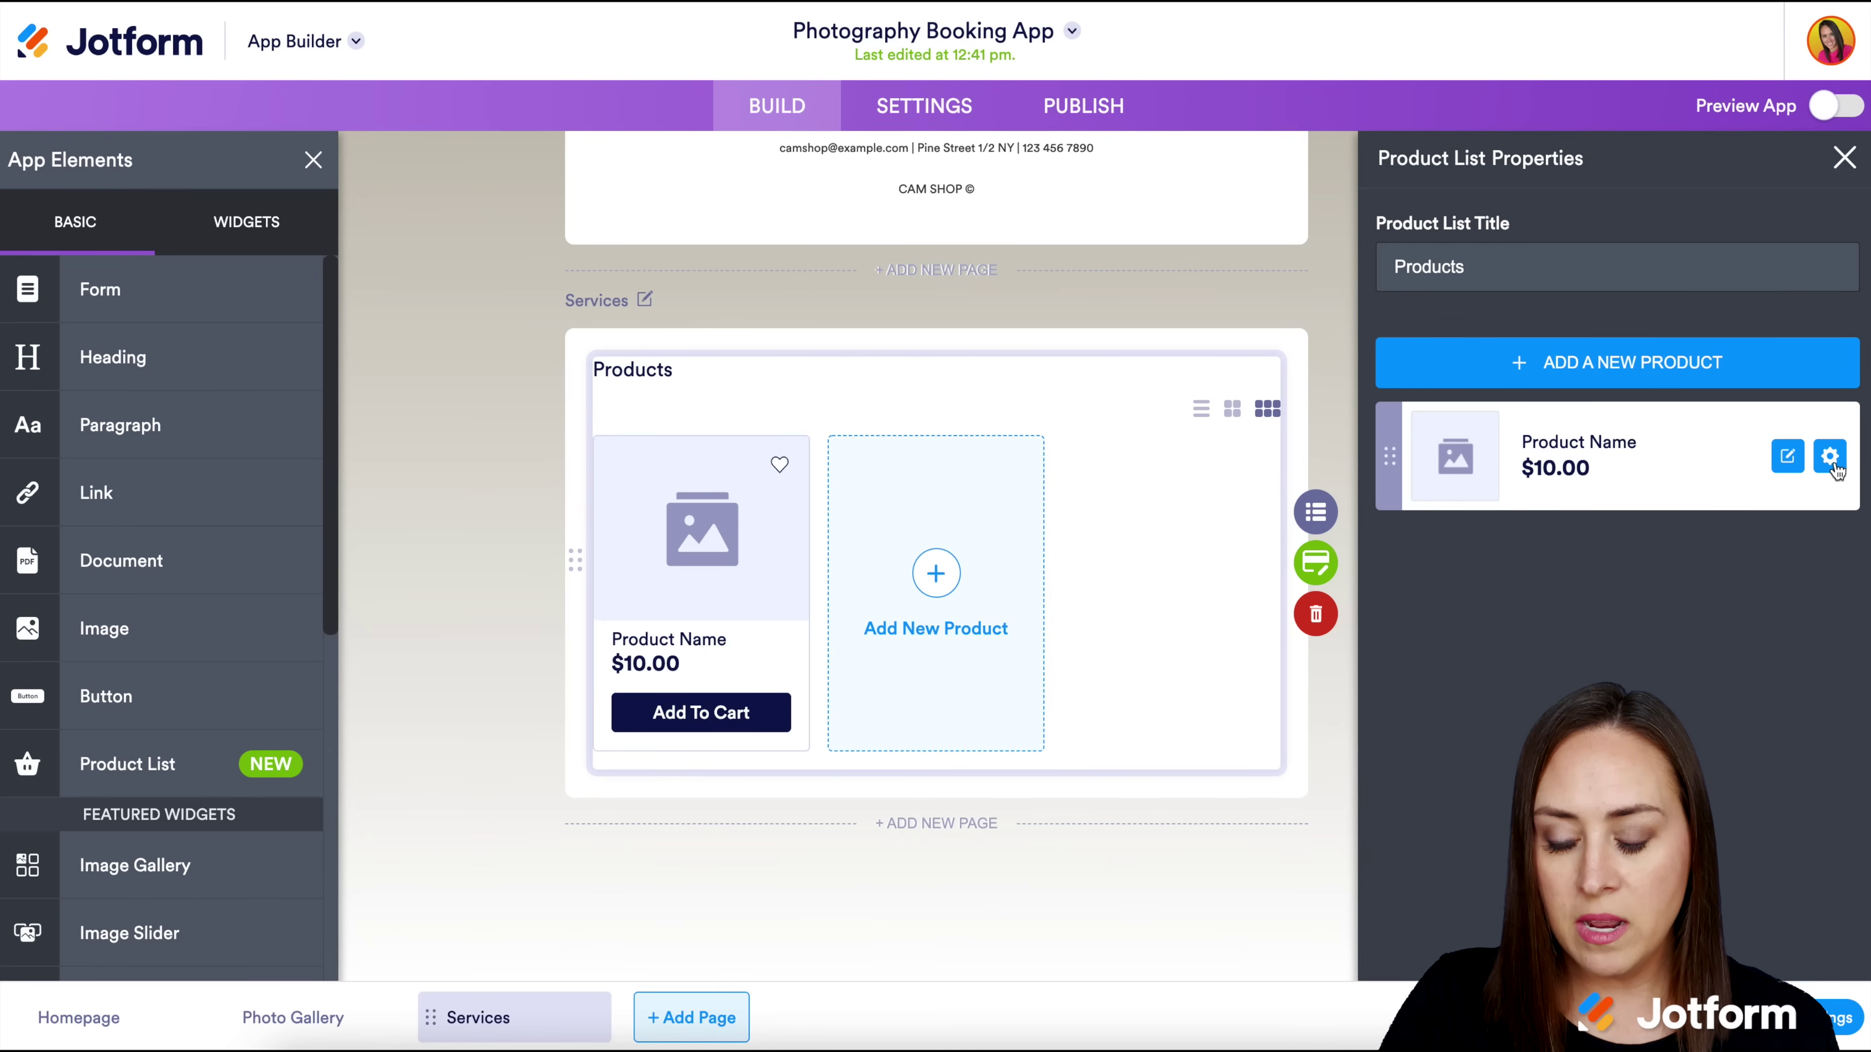
click(1829, 456)
click(1466, 457)
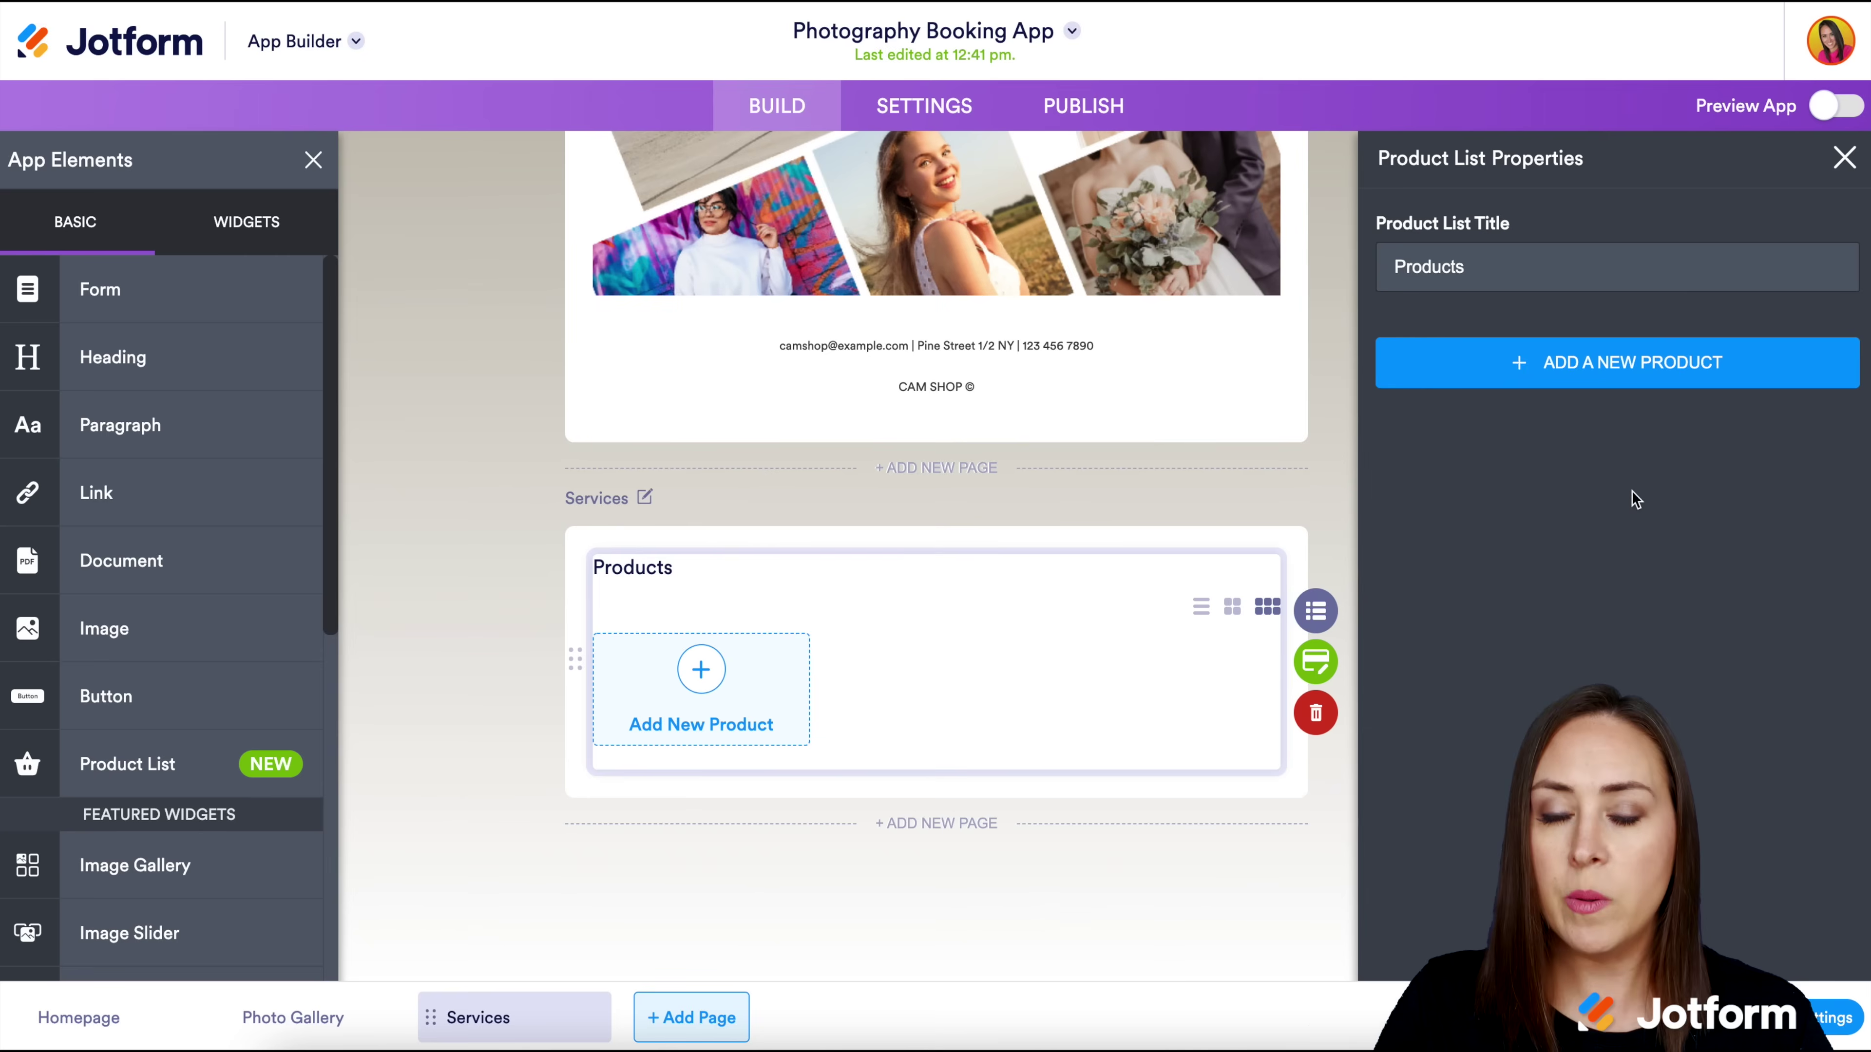
double_click(1470, 273)
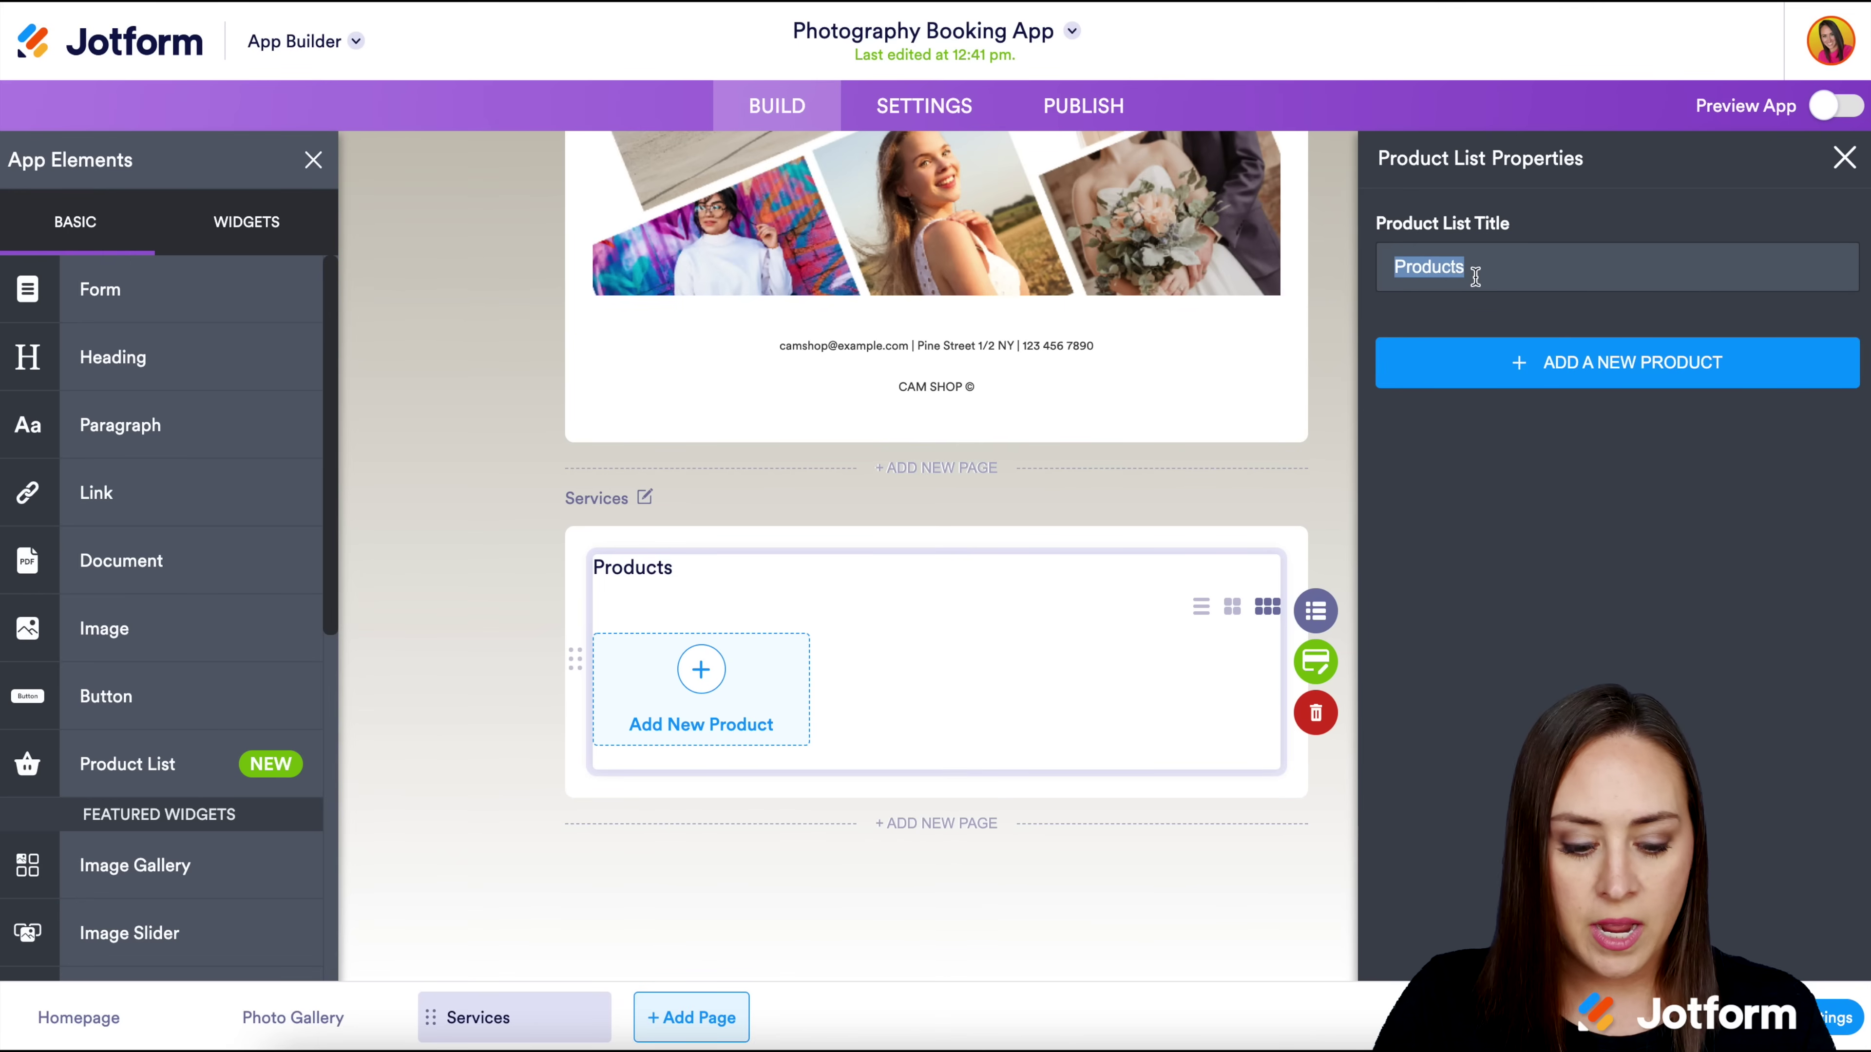
text(Services)
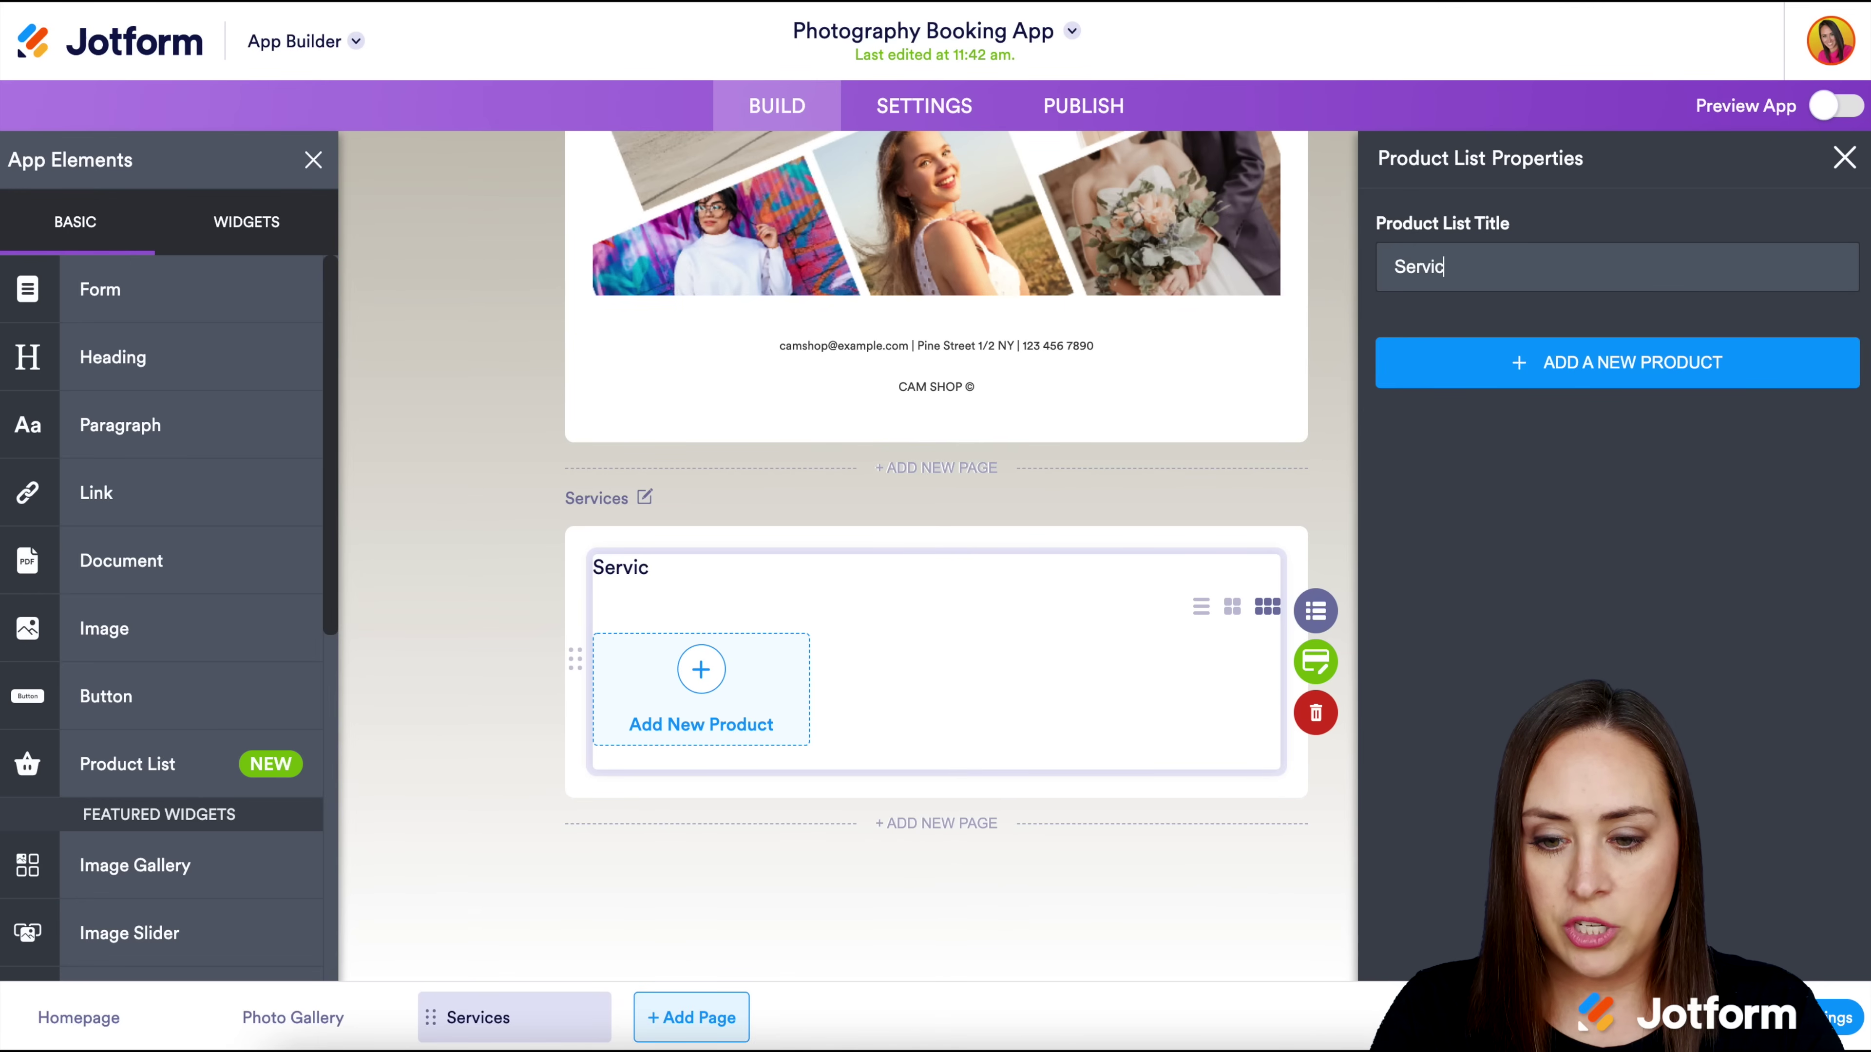
Add a product named Platinum priced at 1.00 USD
click(1523, 368)
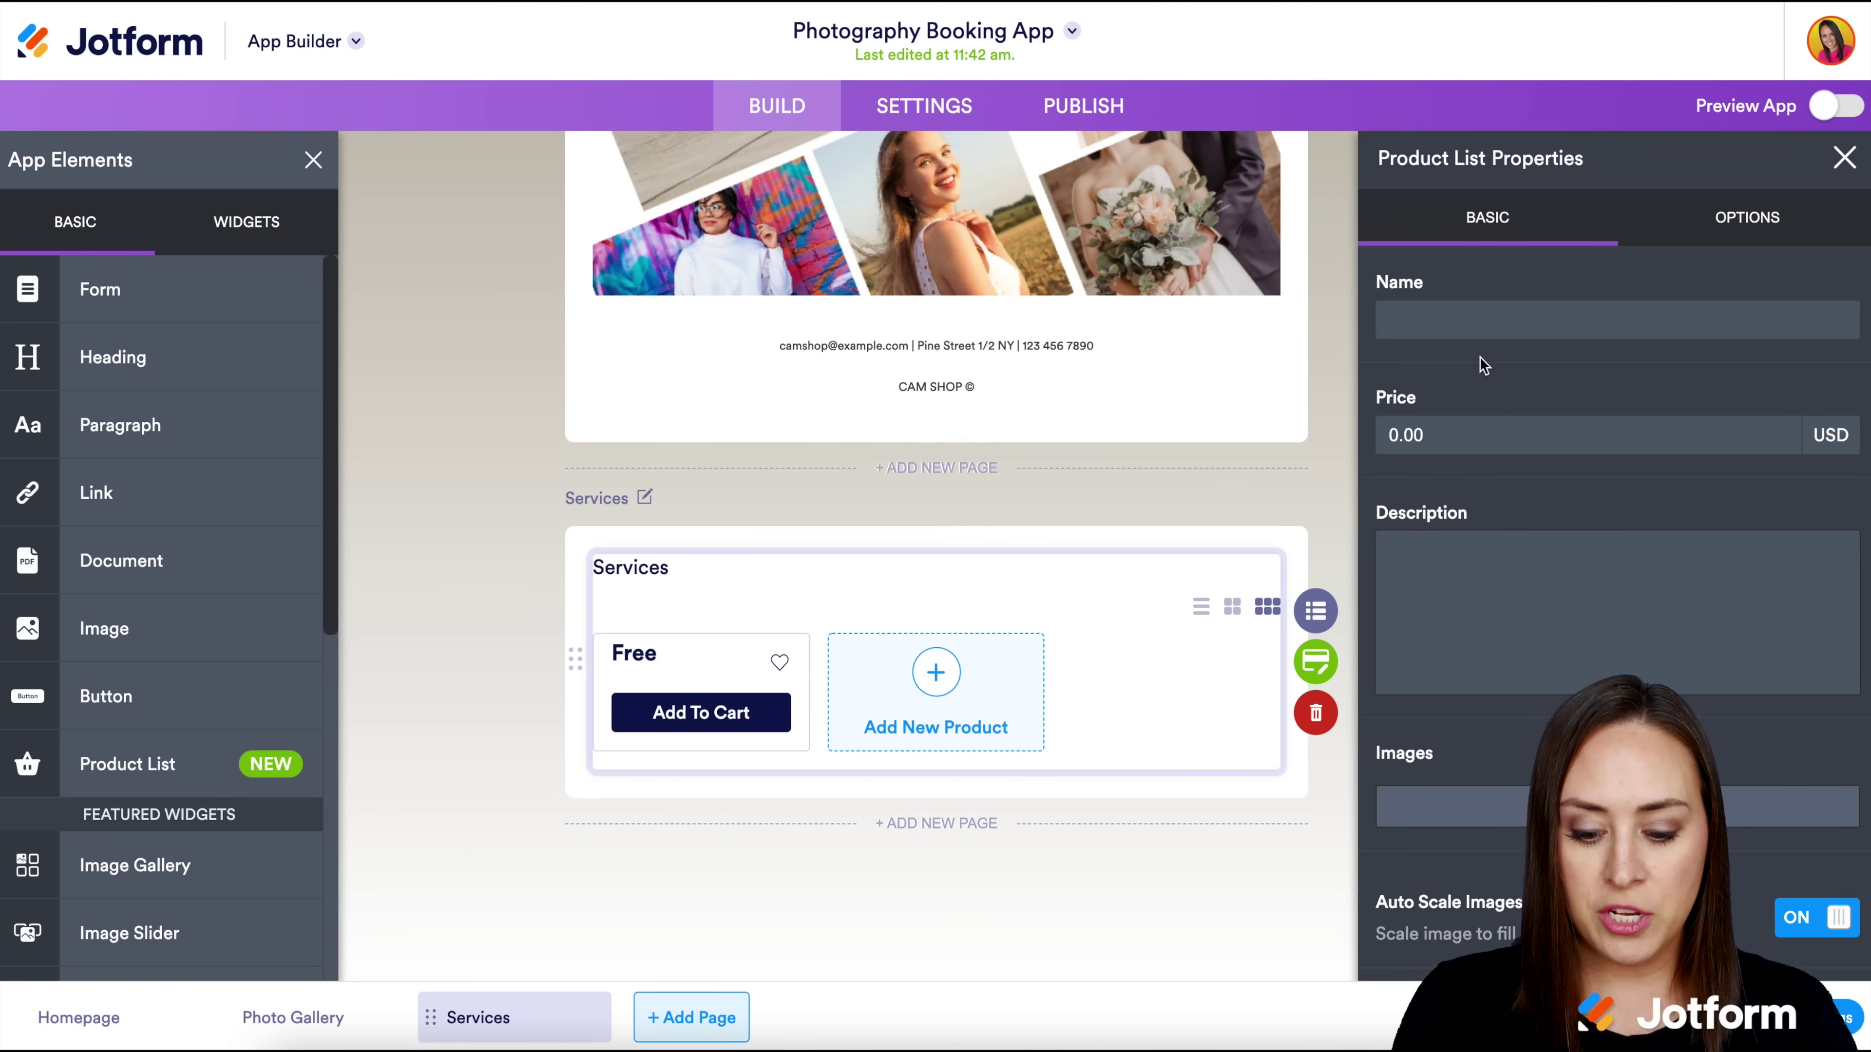
text(Platinum)
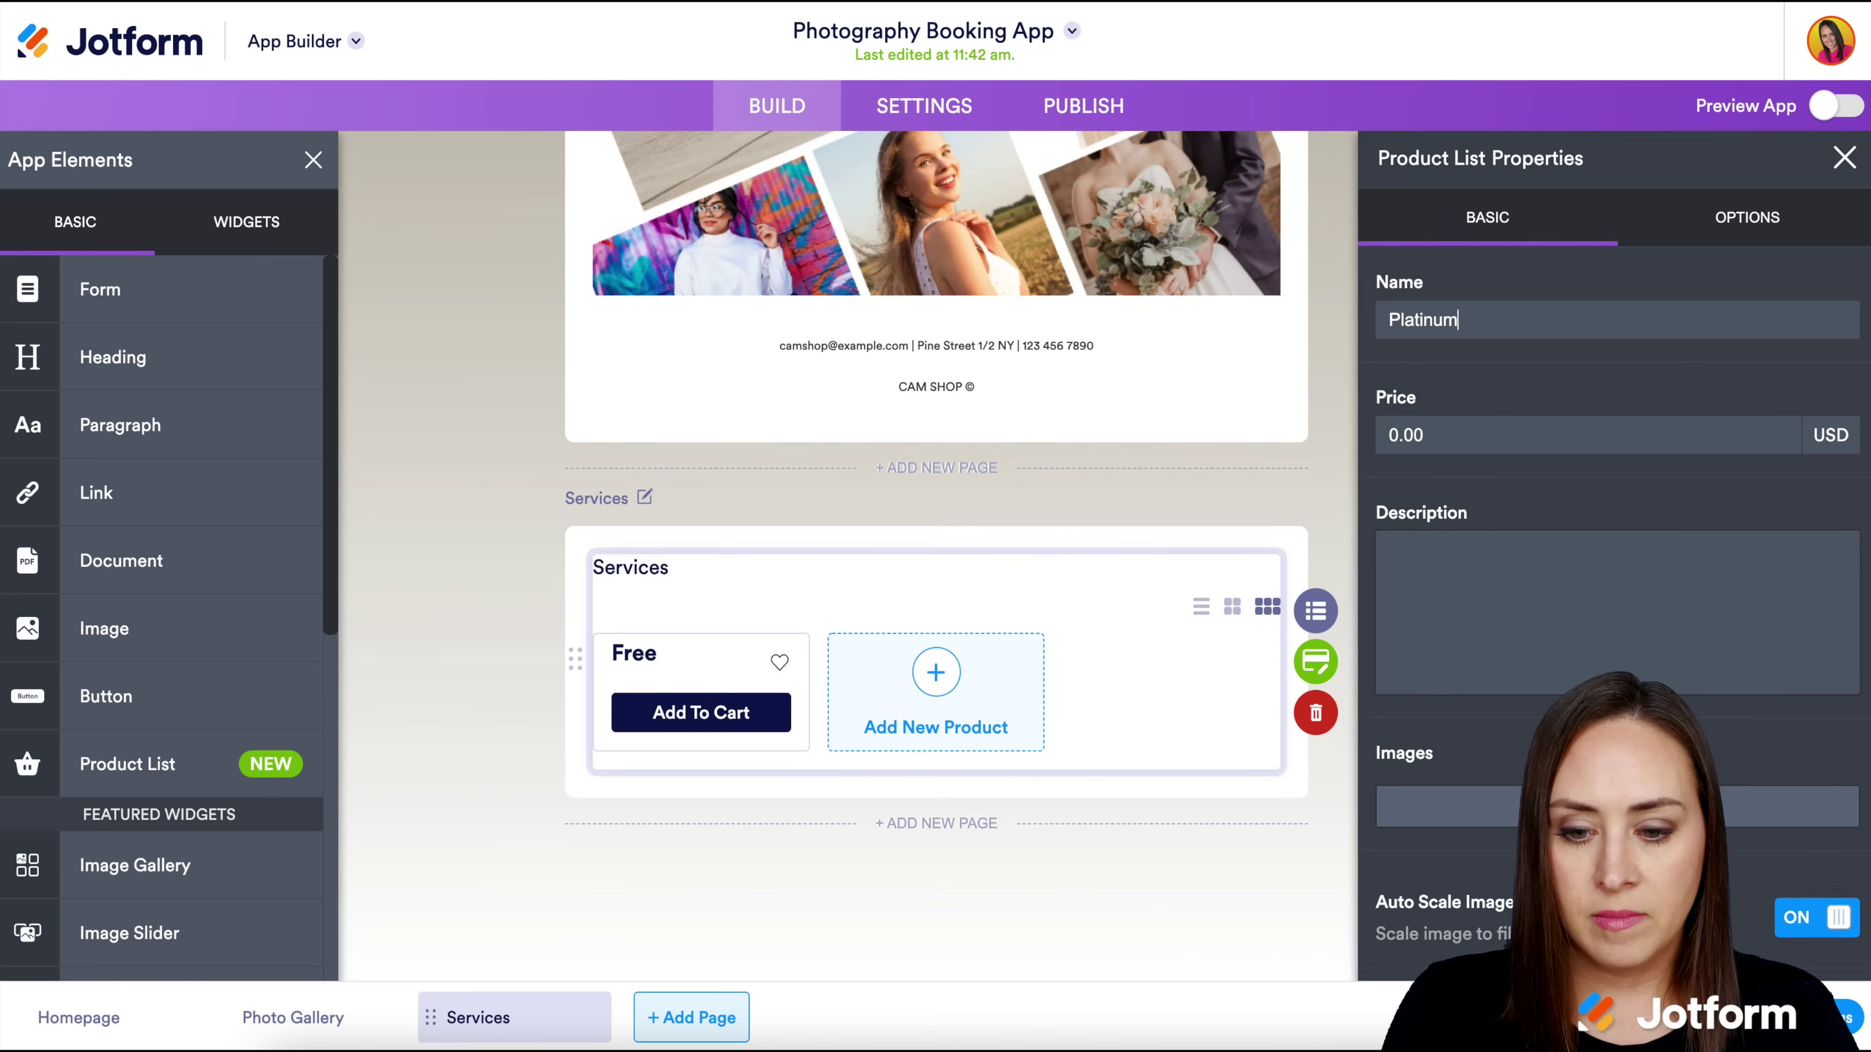
click(1479, 436)
click(1473, 437)
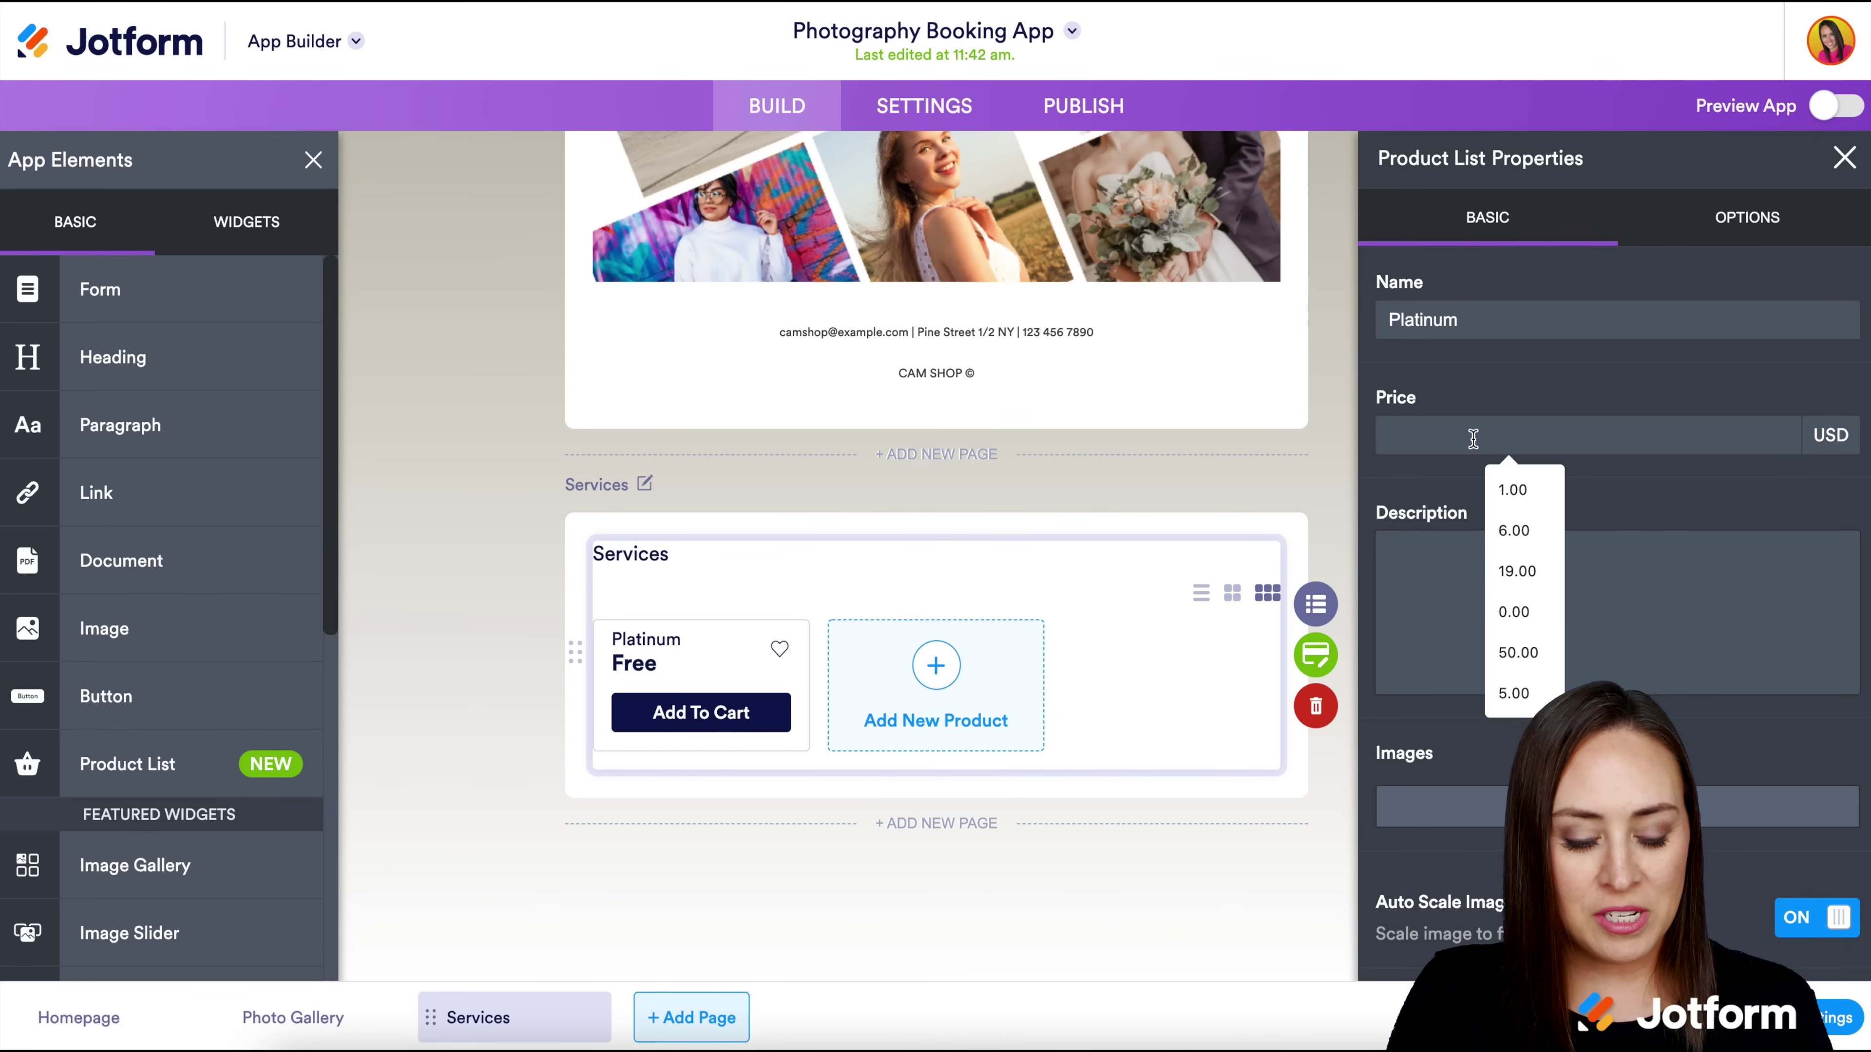
text(1.00)
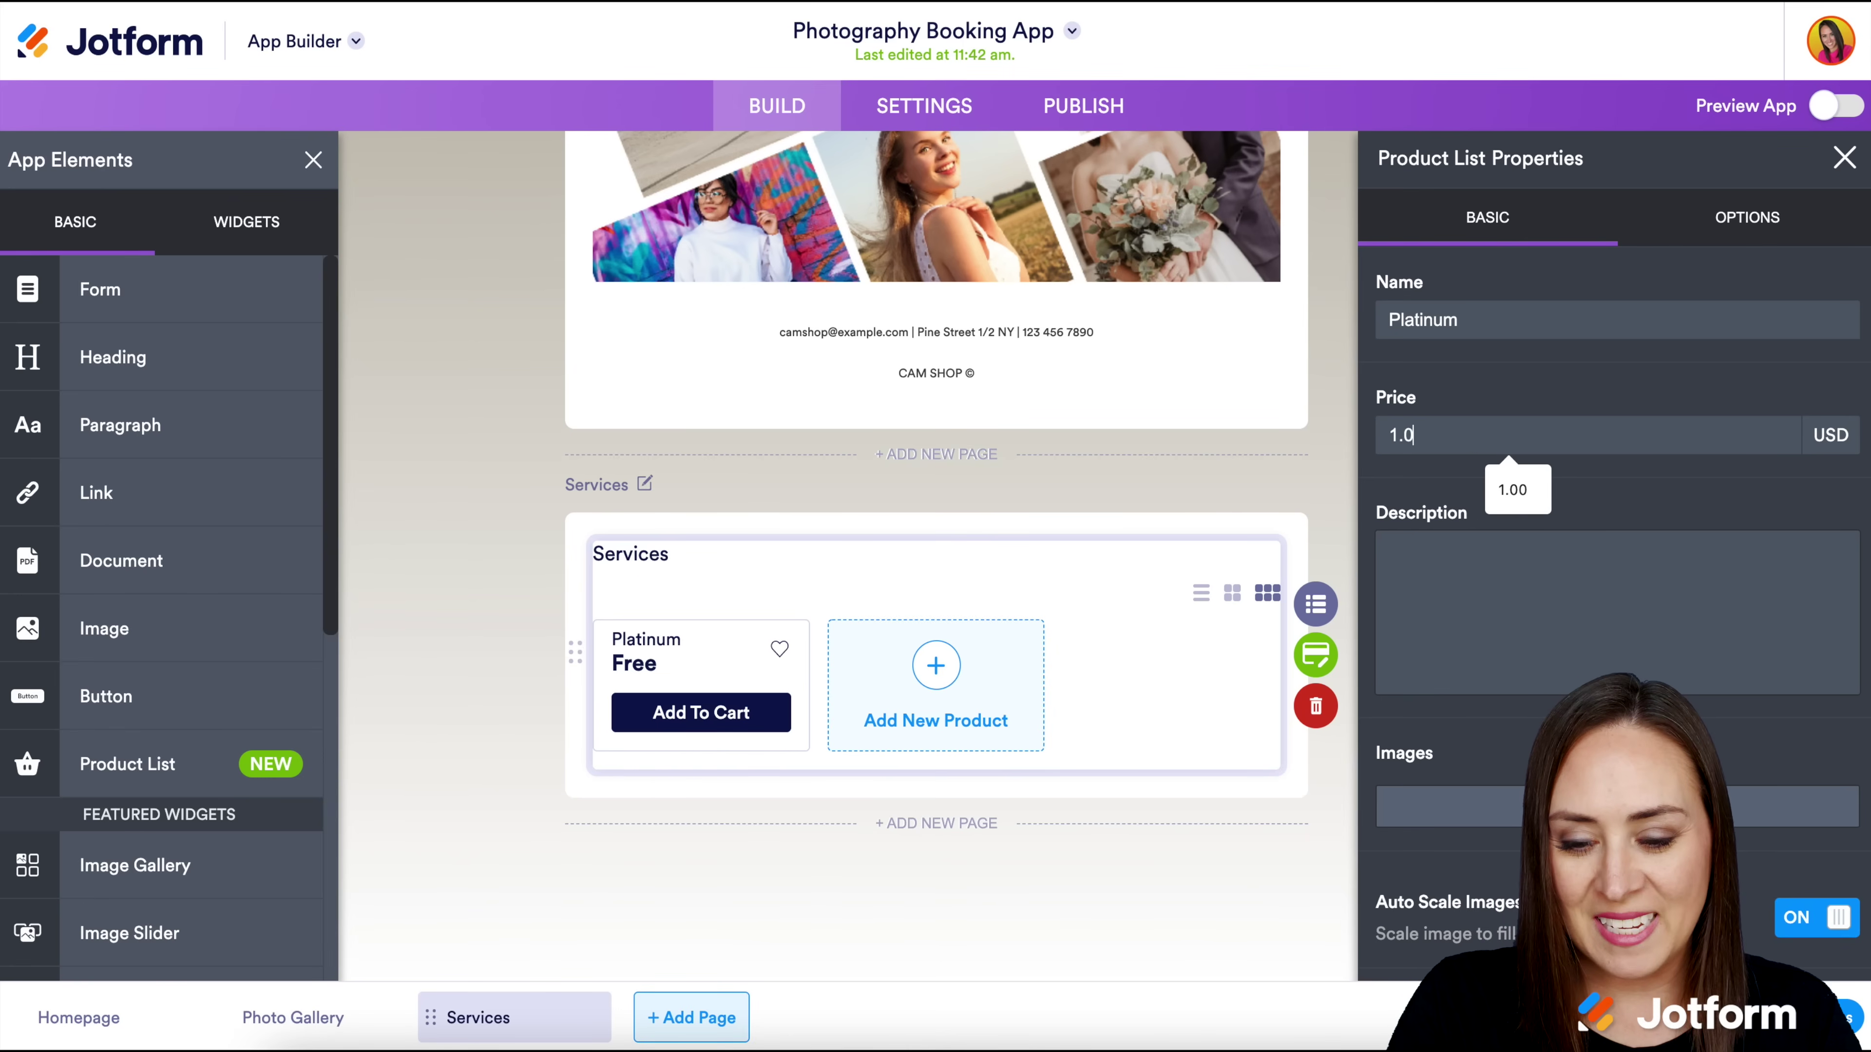
click(1450, 546)
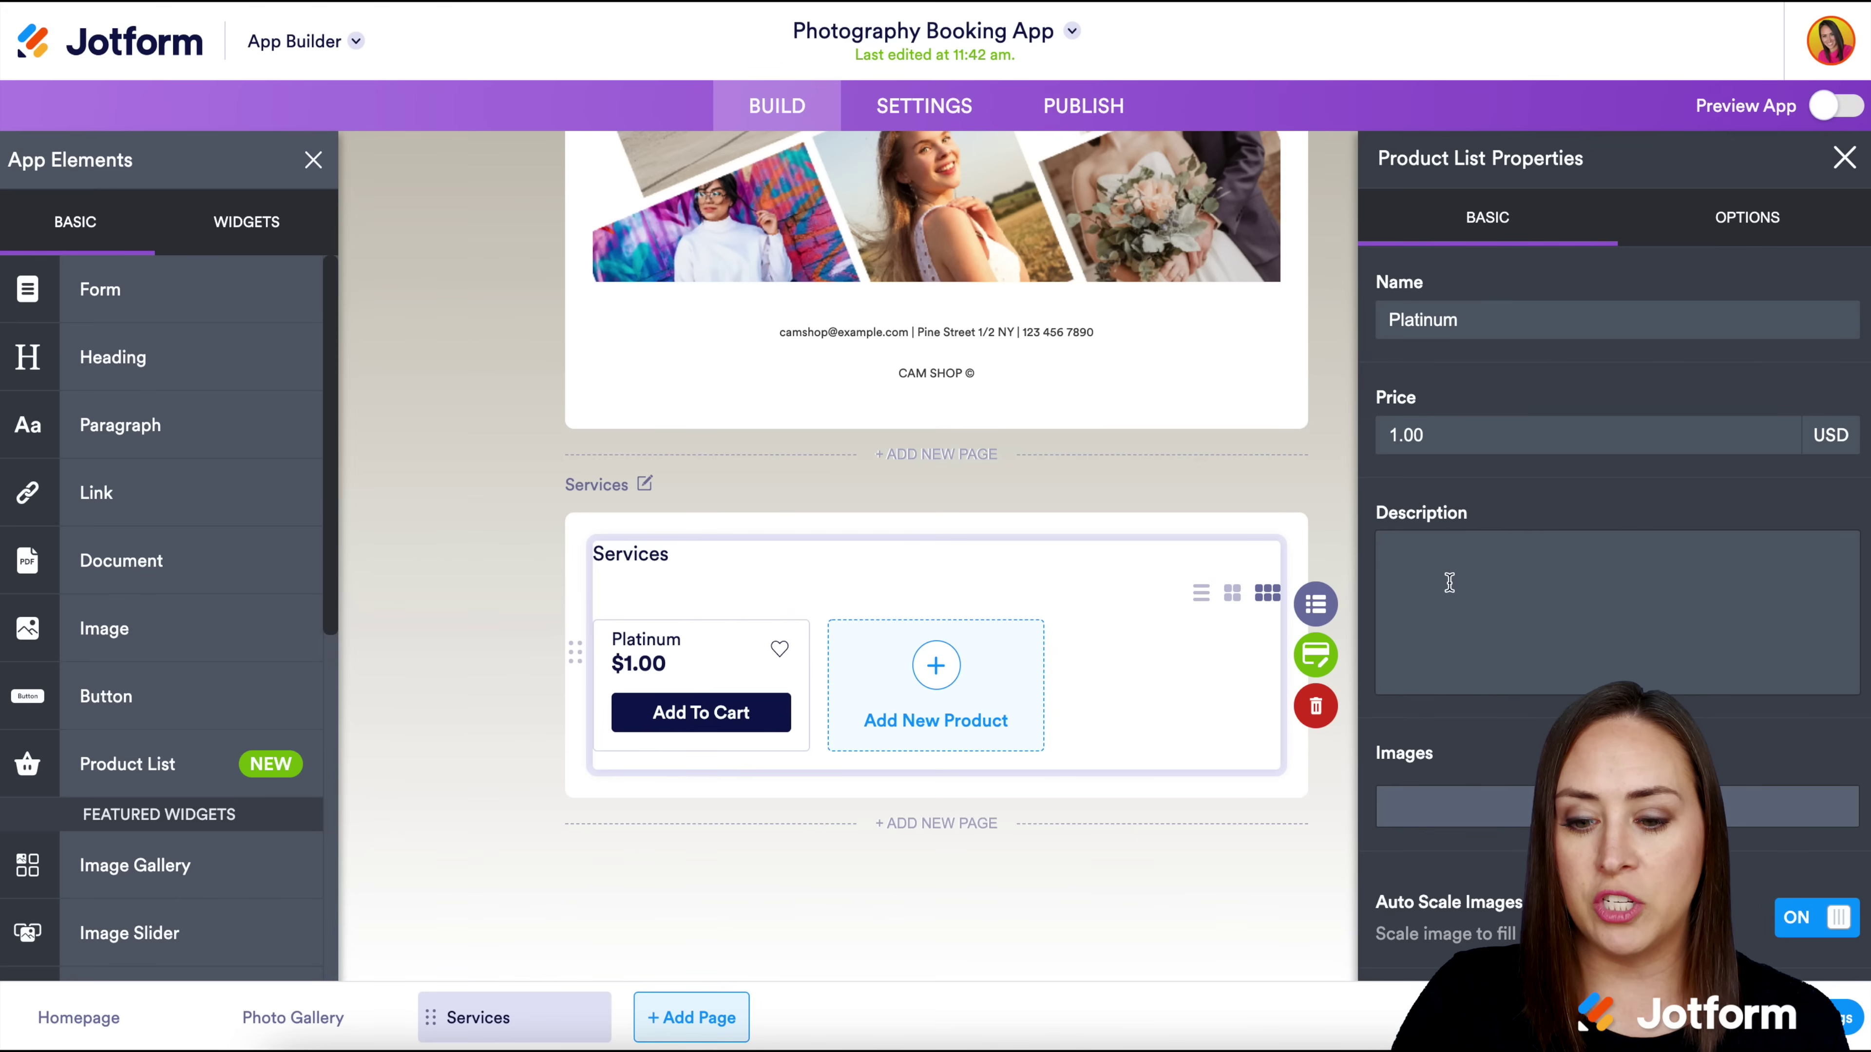
scroll(1449, 576, down, 2)
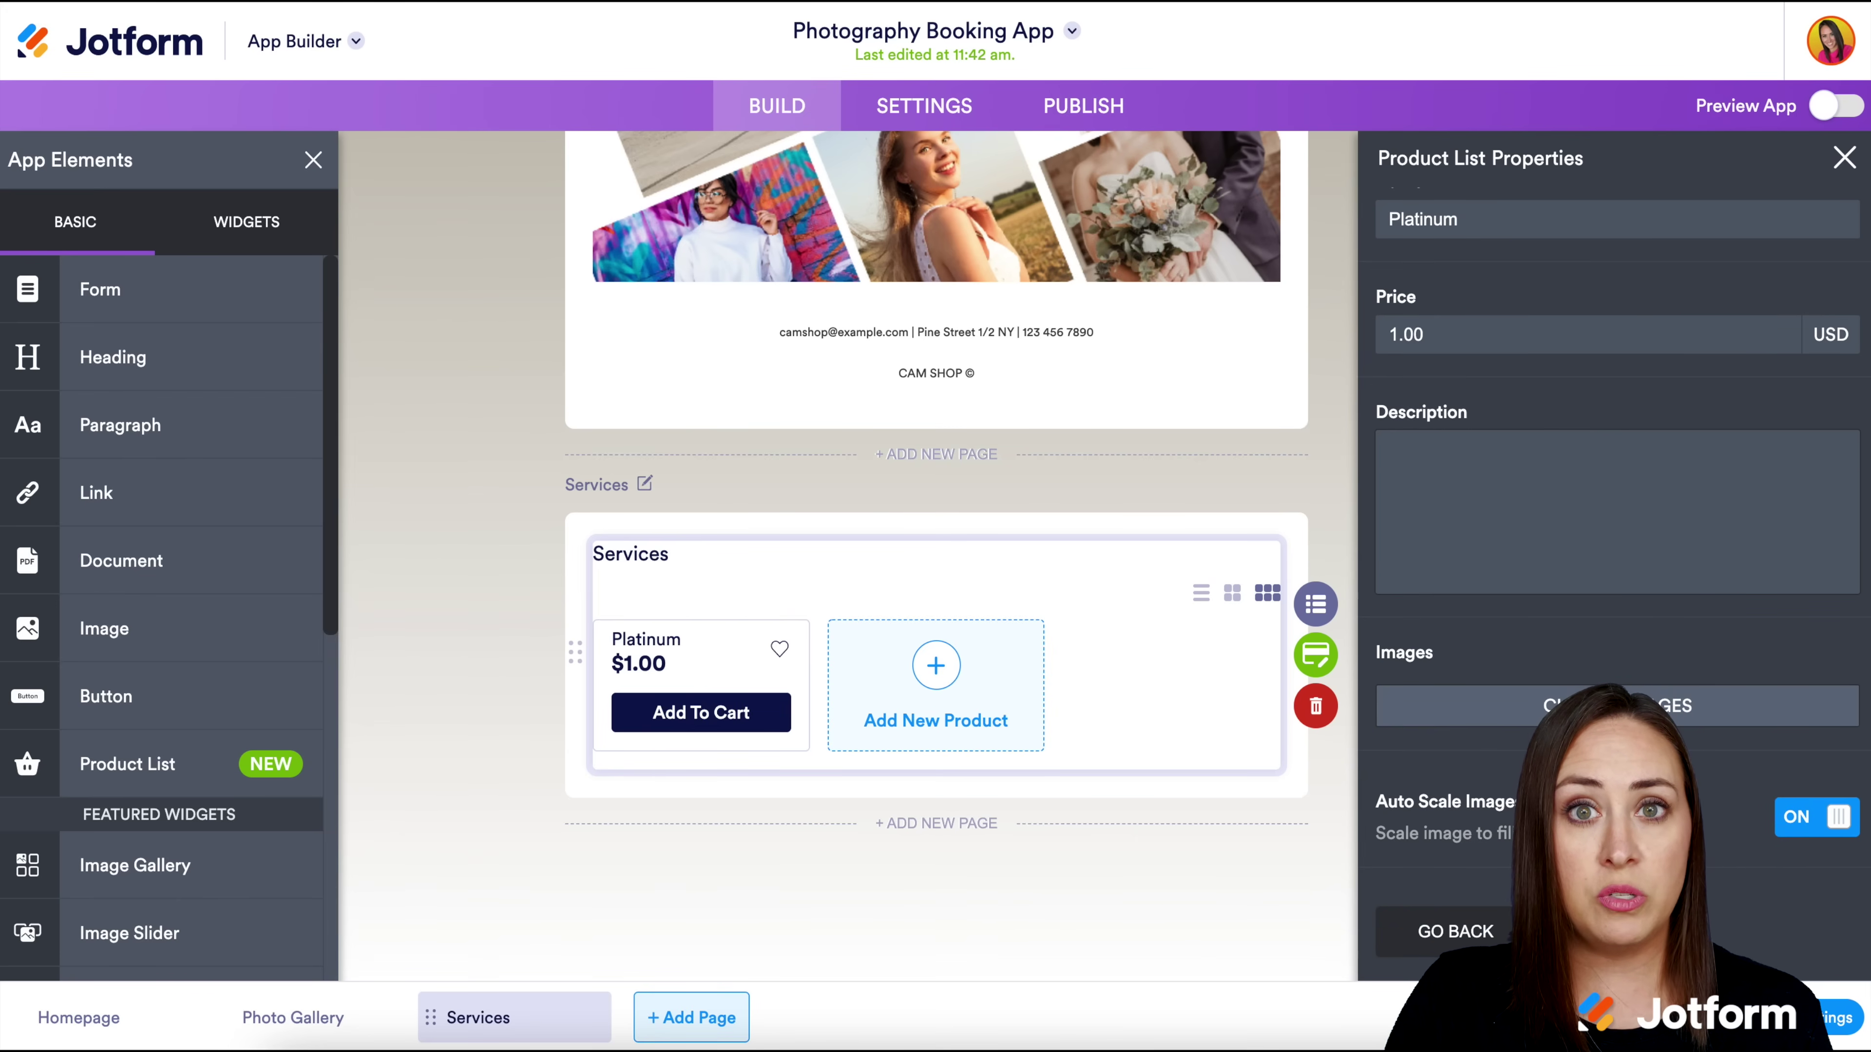
scroll(1613, 516, up, 2)
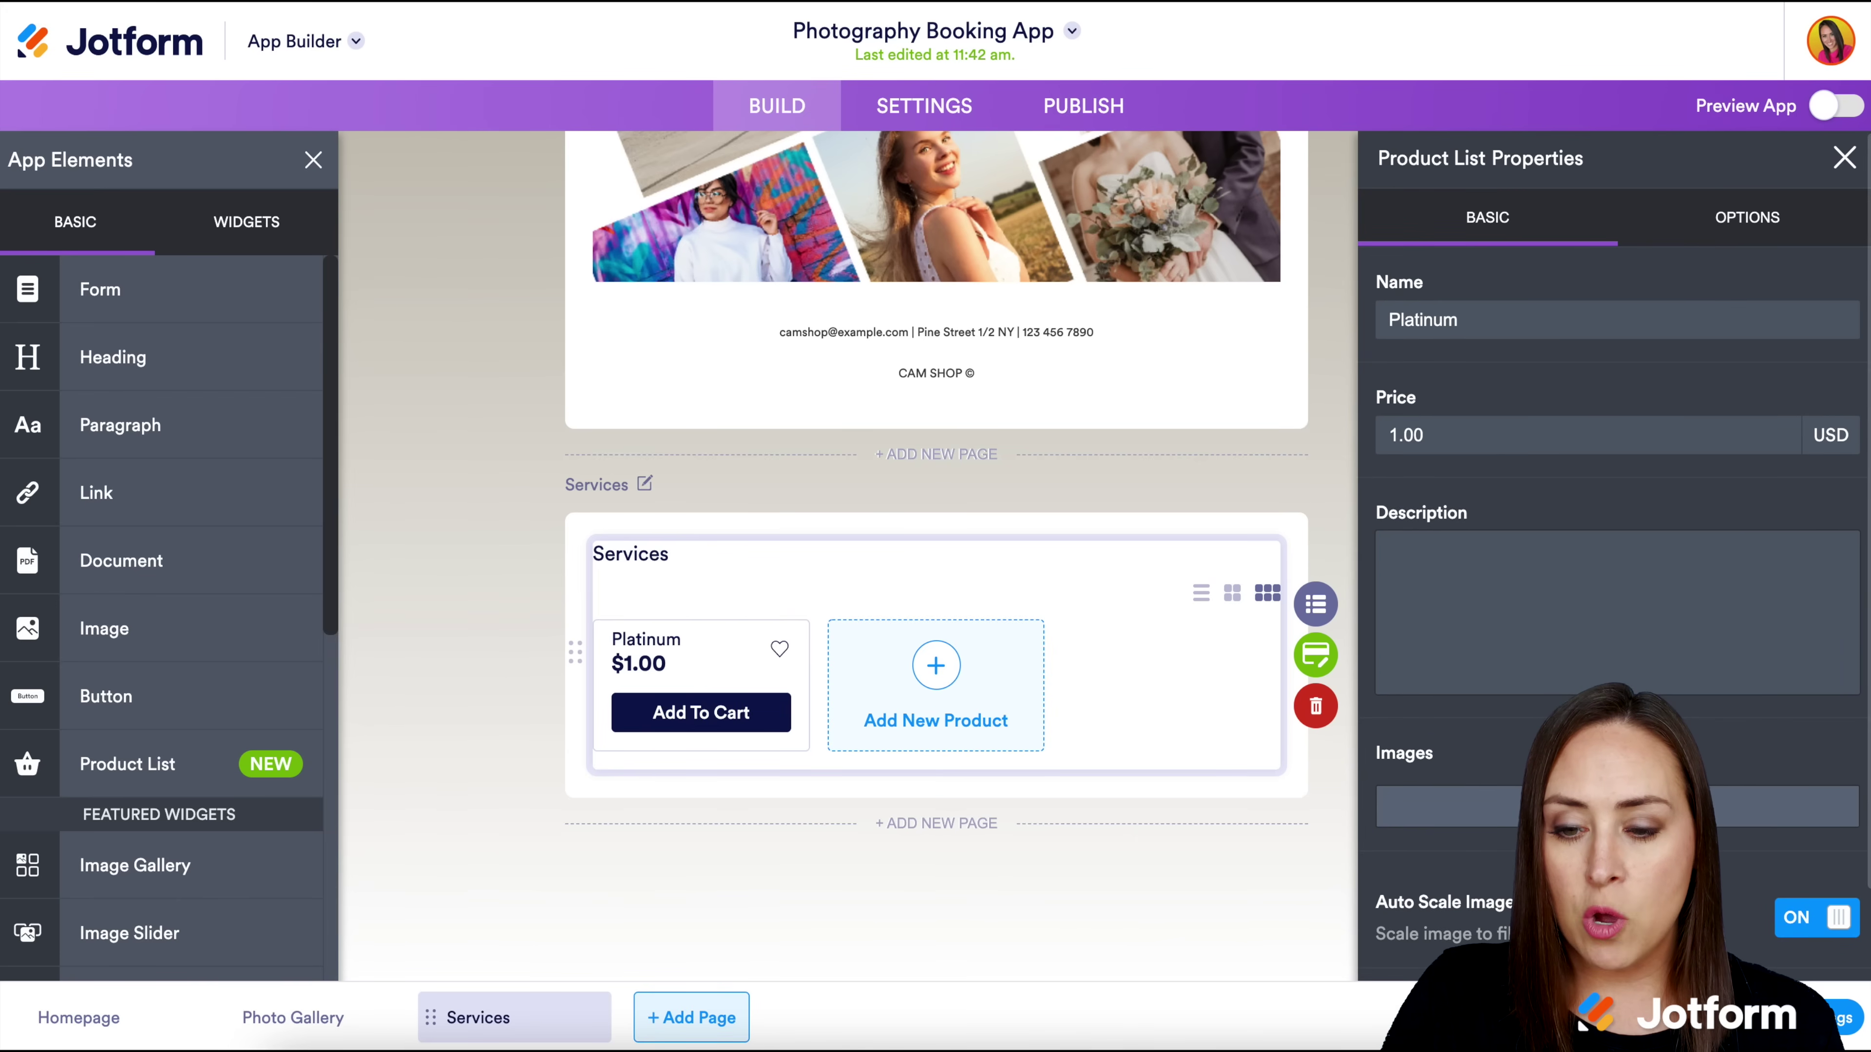
Add a Quantity Selector to Platinum, then delete it so no quantity option remains
click(1763, 231)
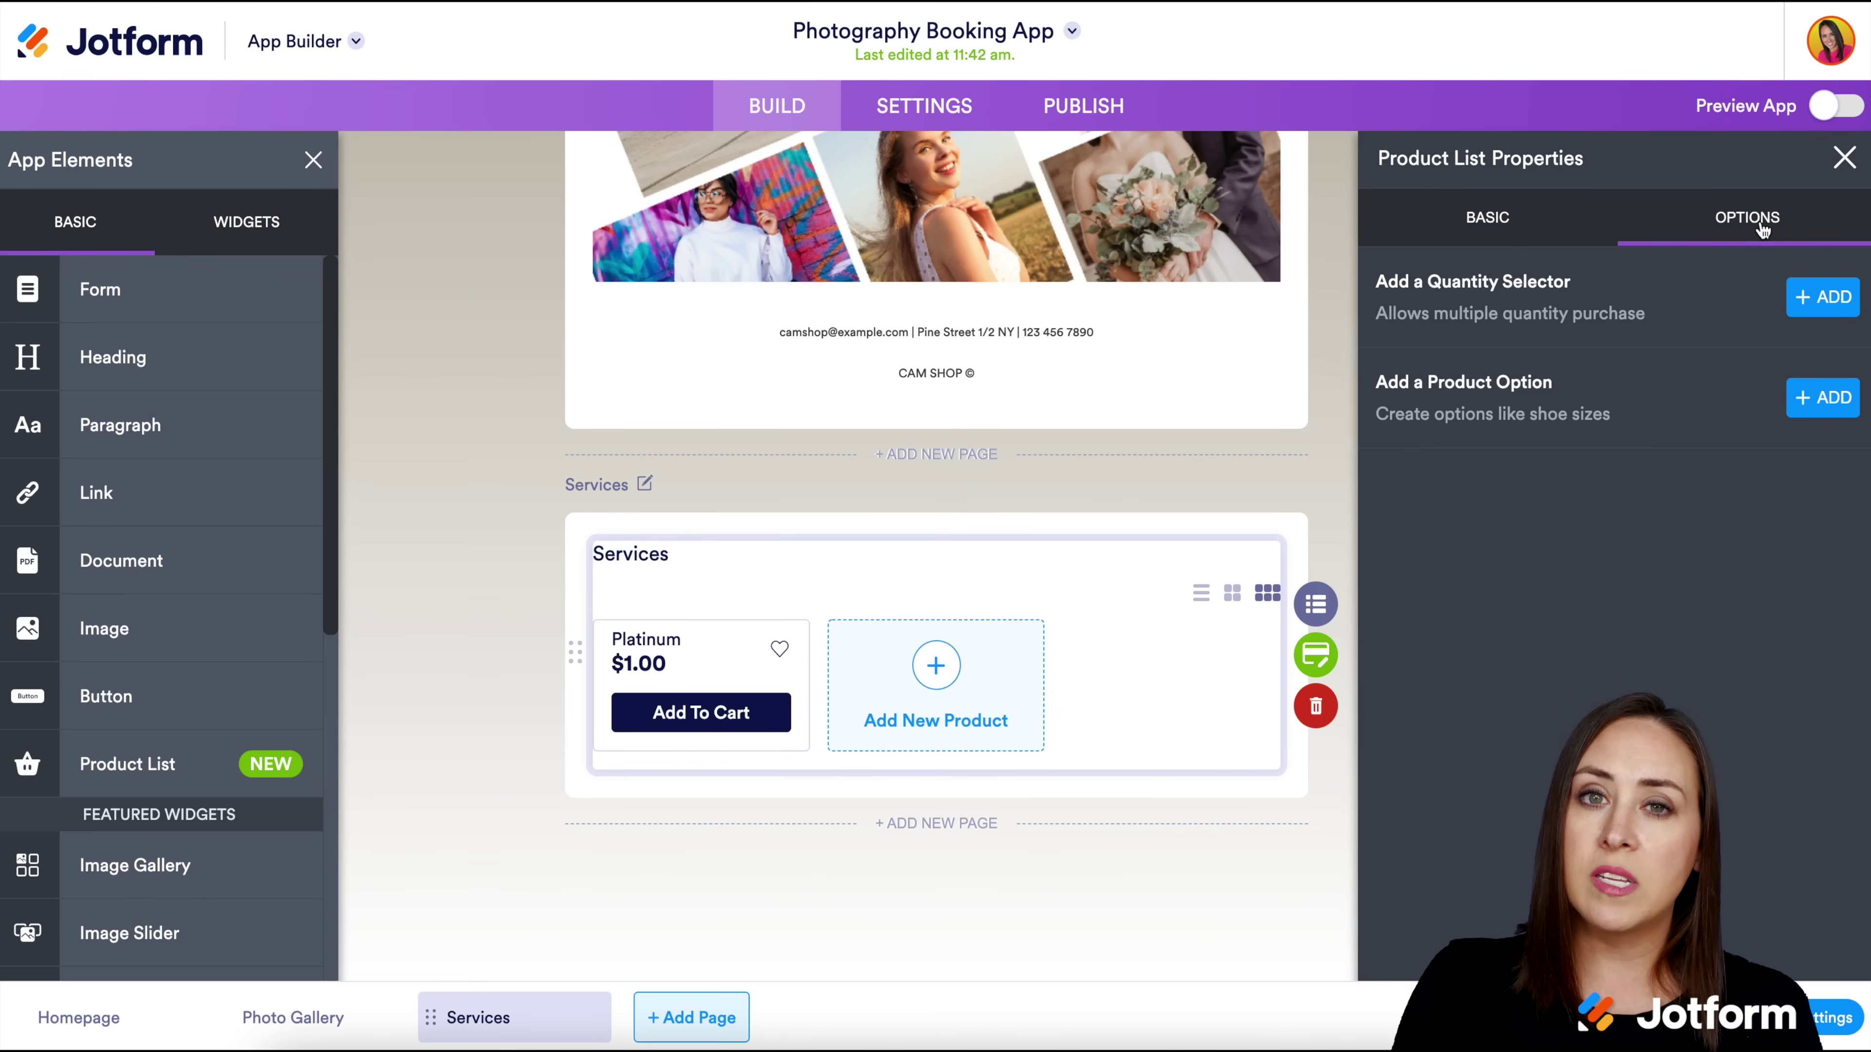
click(1835, 305)
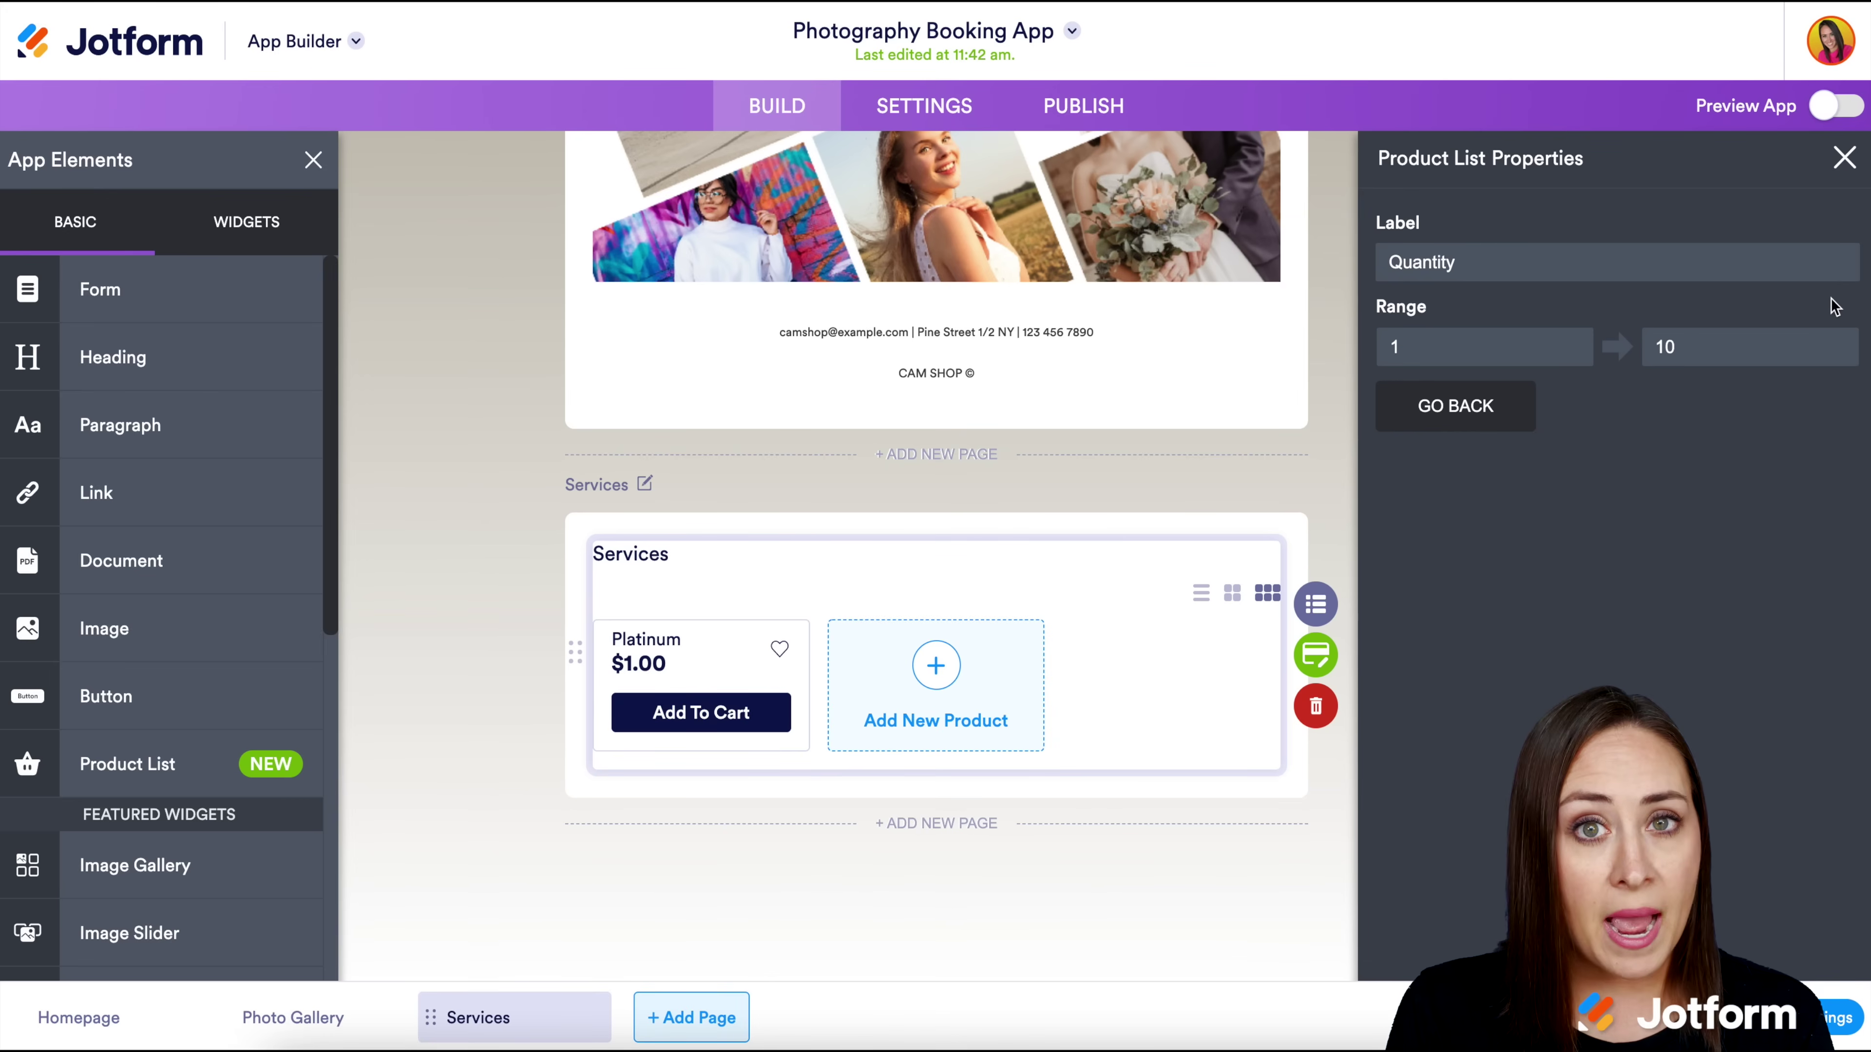
click(1458, 408)
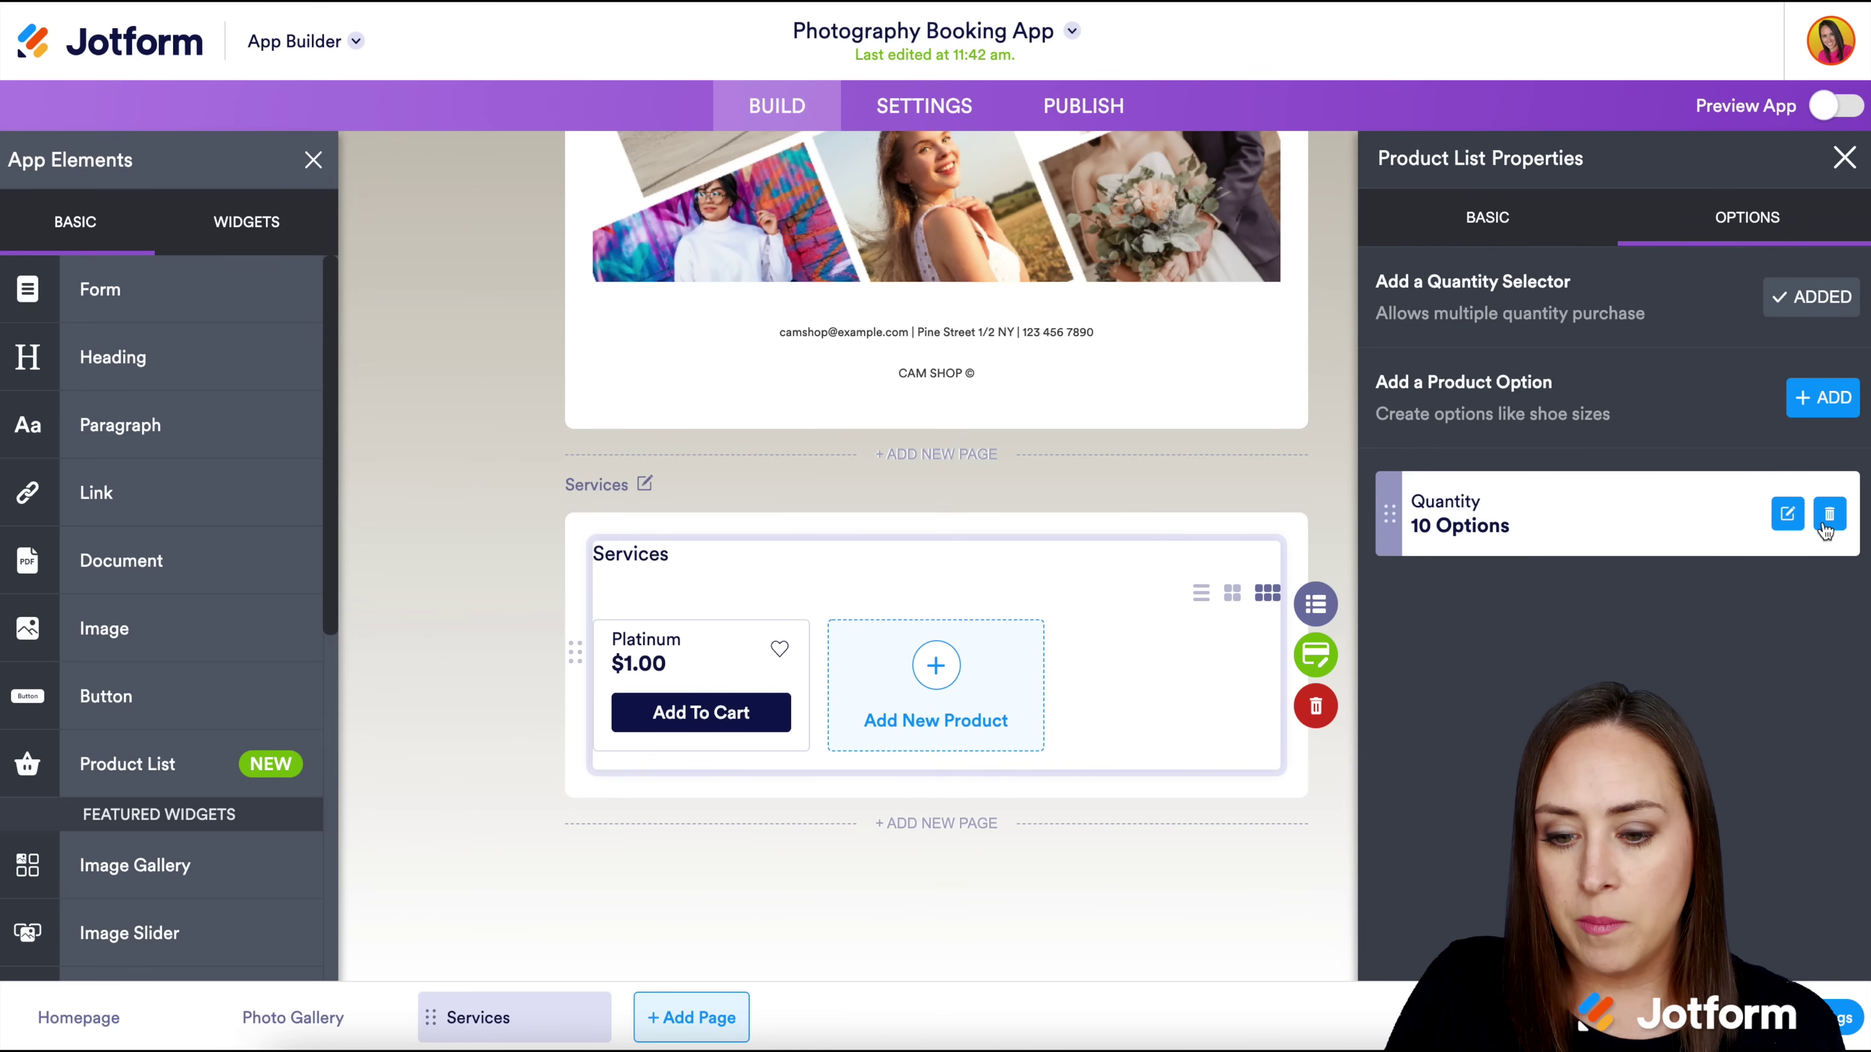
click(1828, 516)
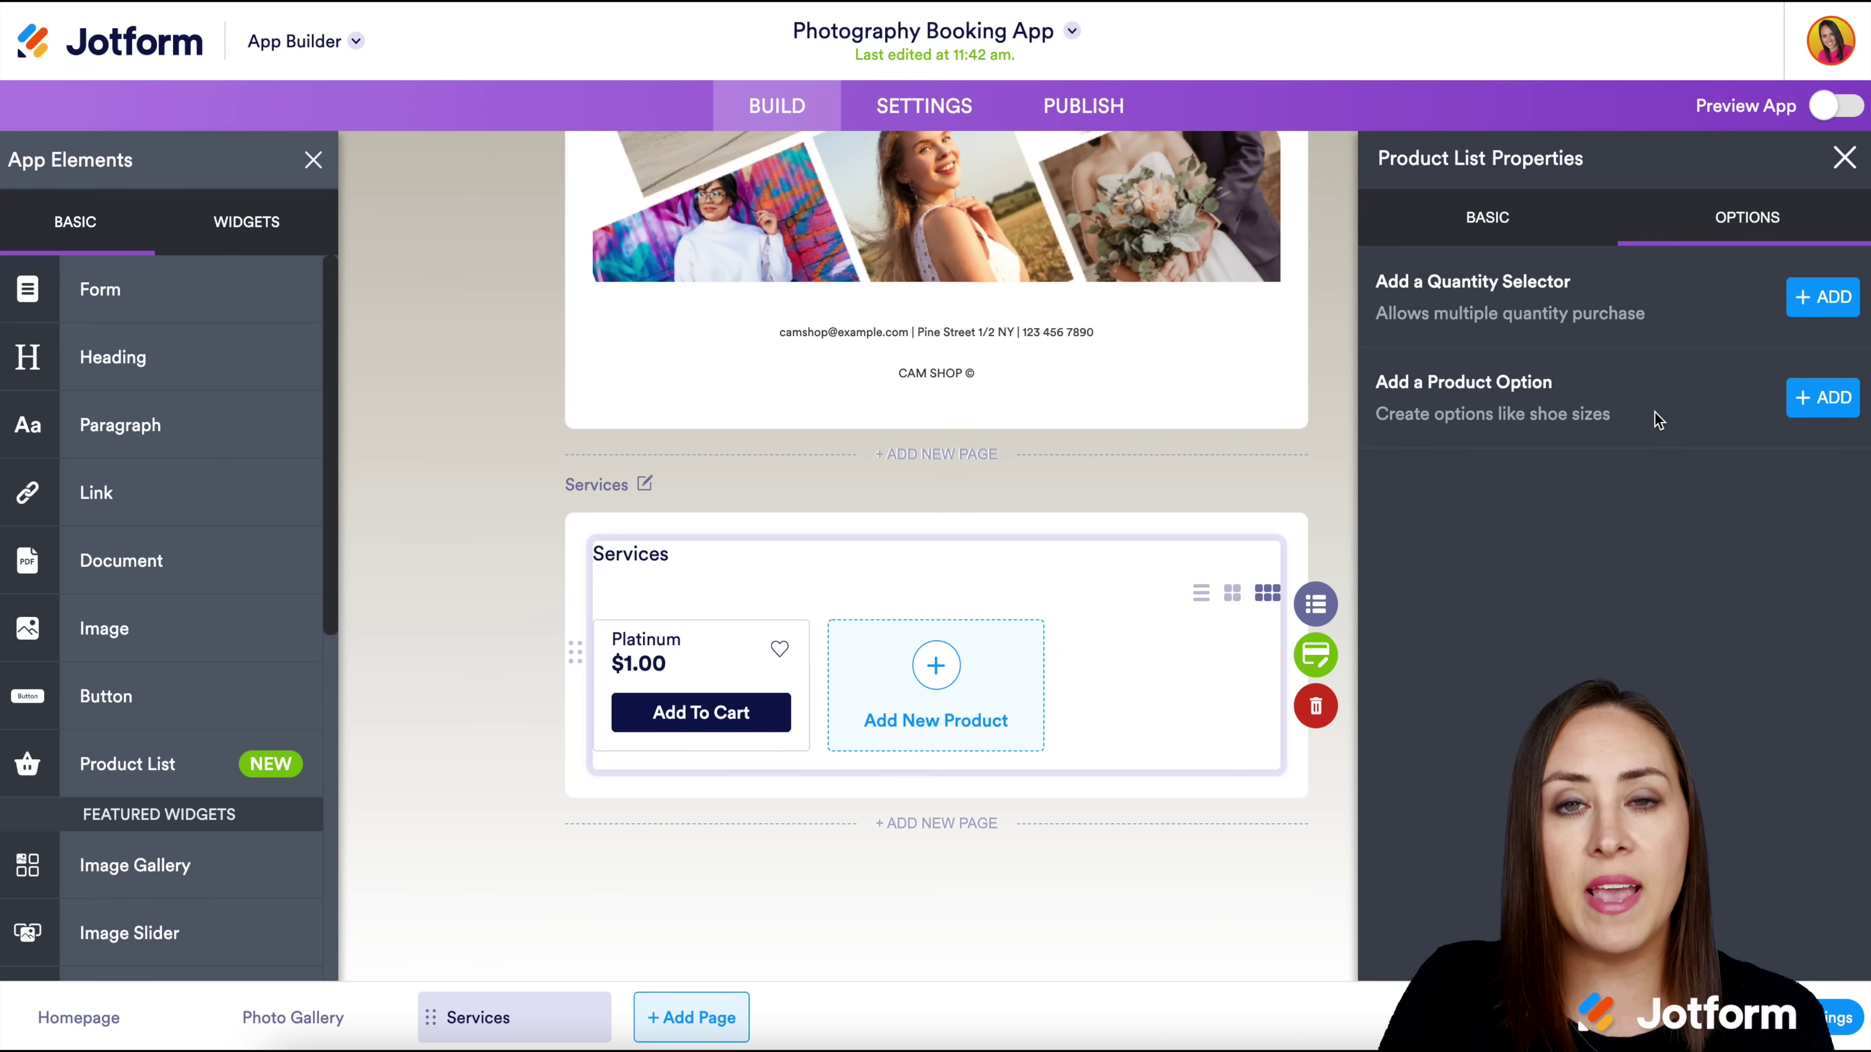
Create a 'Time Of Day' product option with choices Morning, Midday, Evening and Night
click(1823, 398)
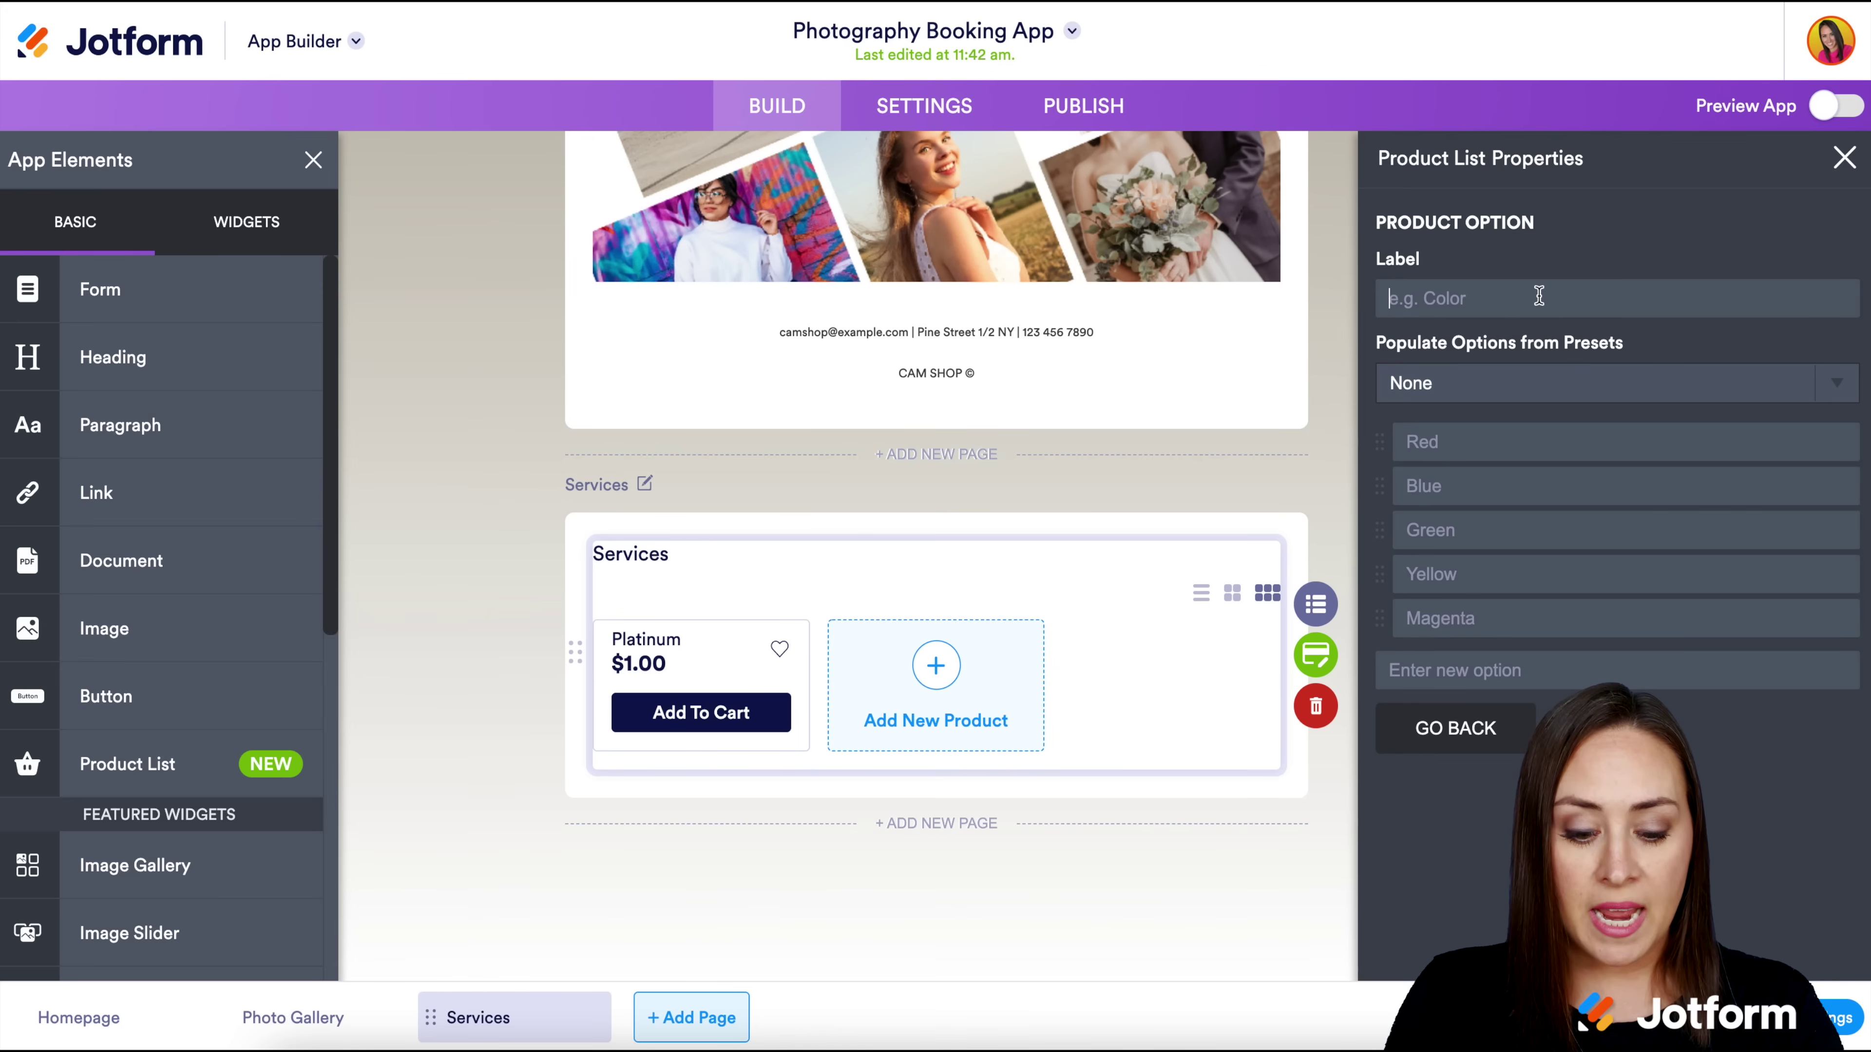
text(Time )
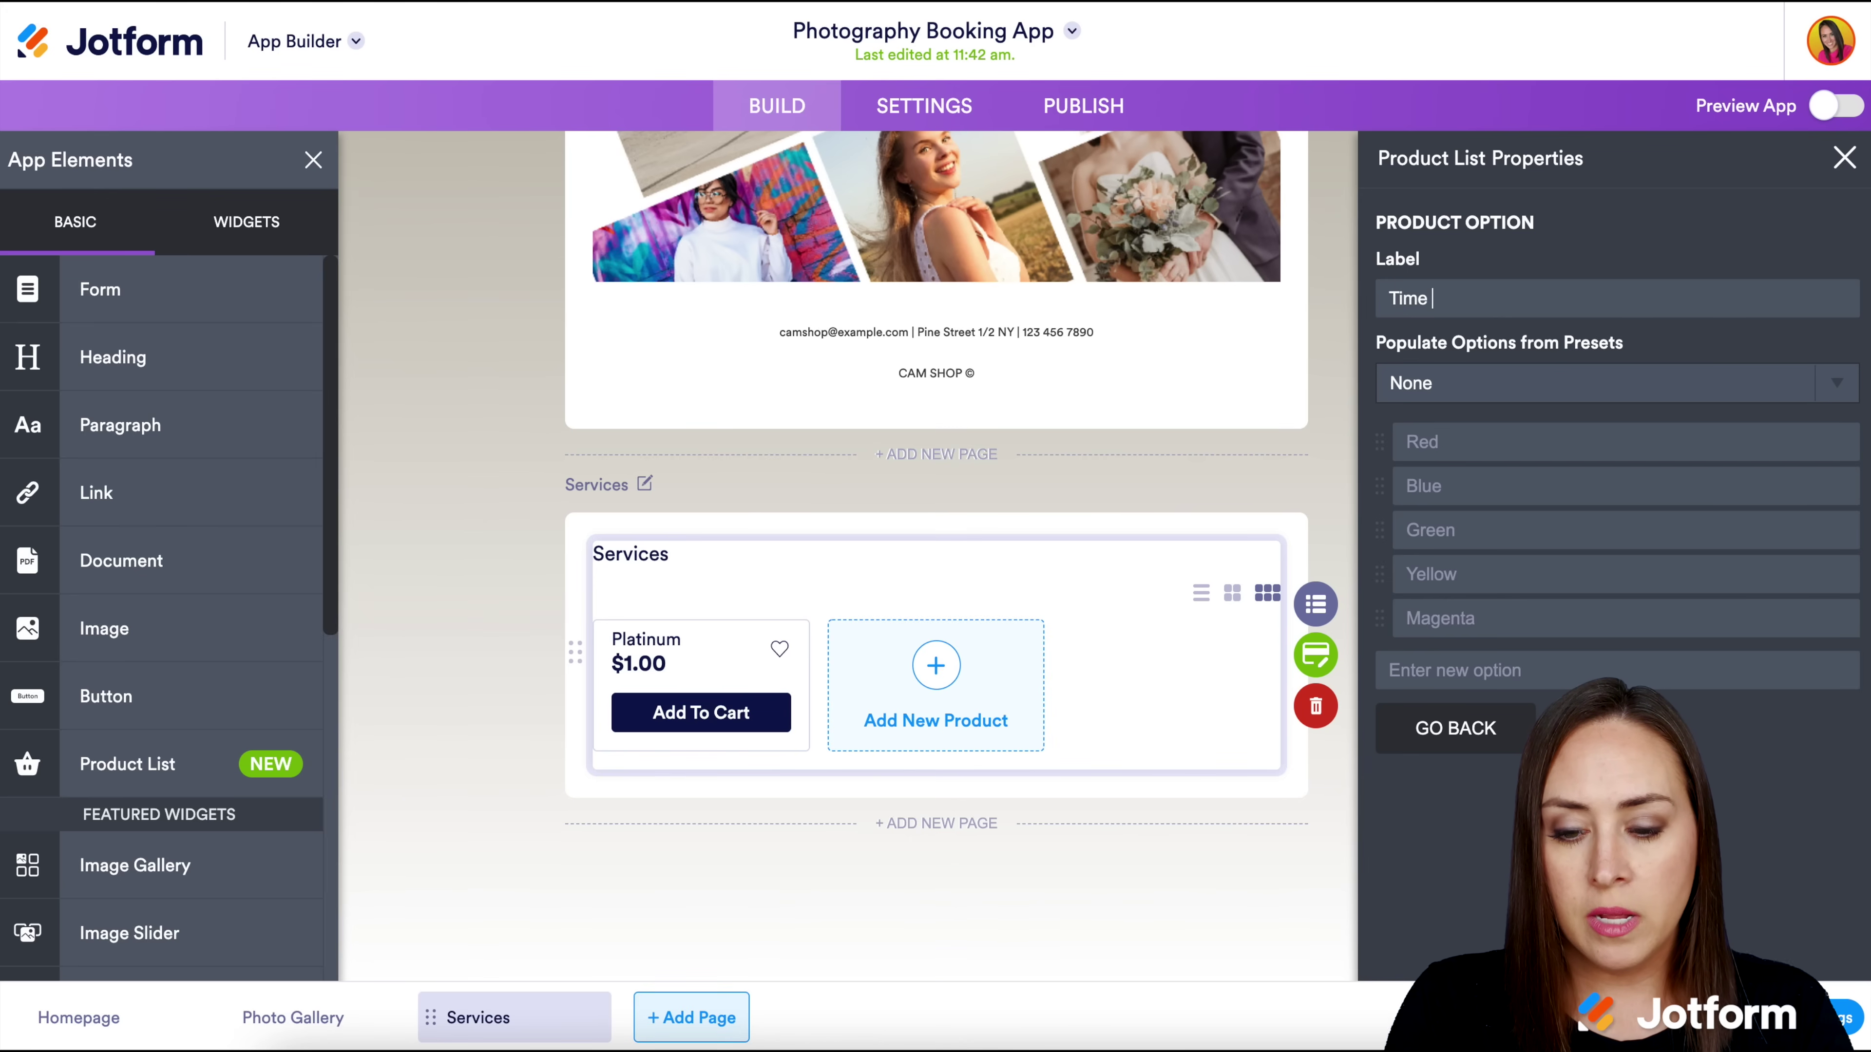
text(Of Day)
click(1497, 440)
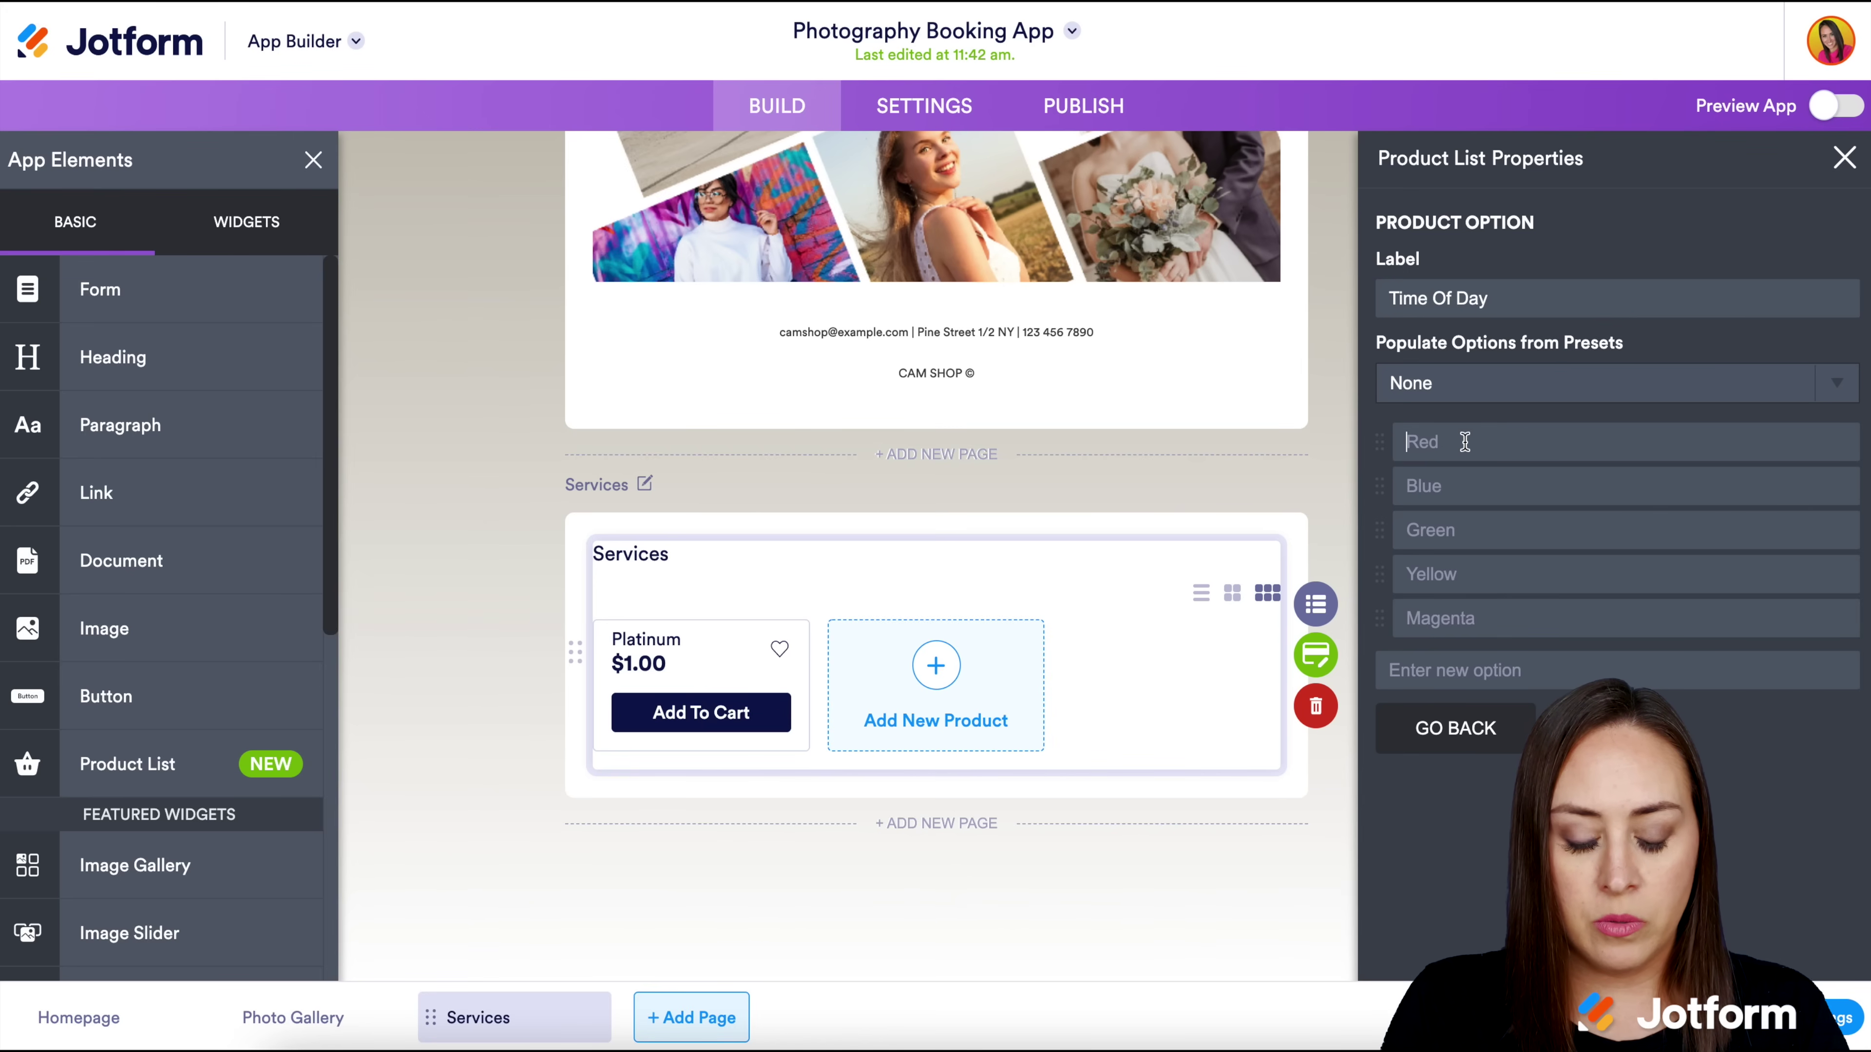
text(Morning)
click(1470, 485)
text(Mid)
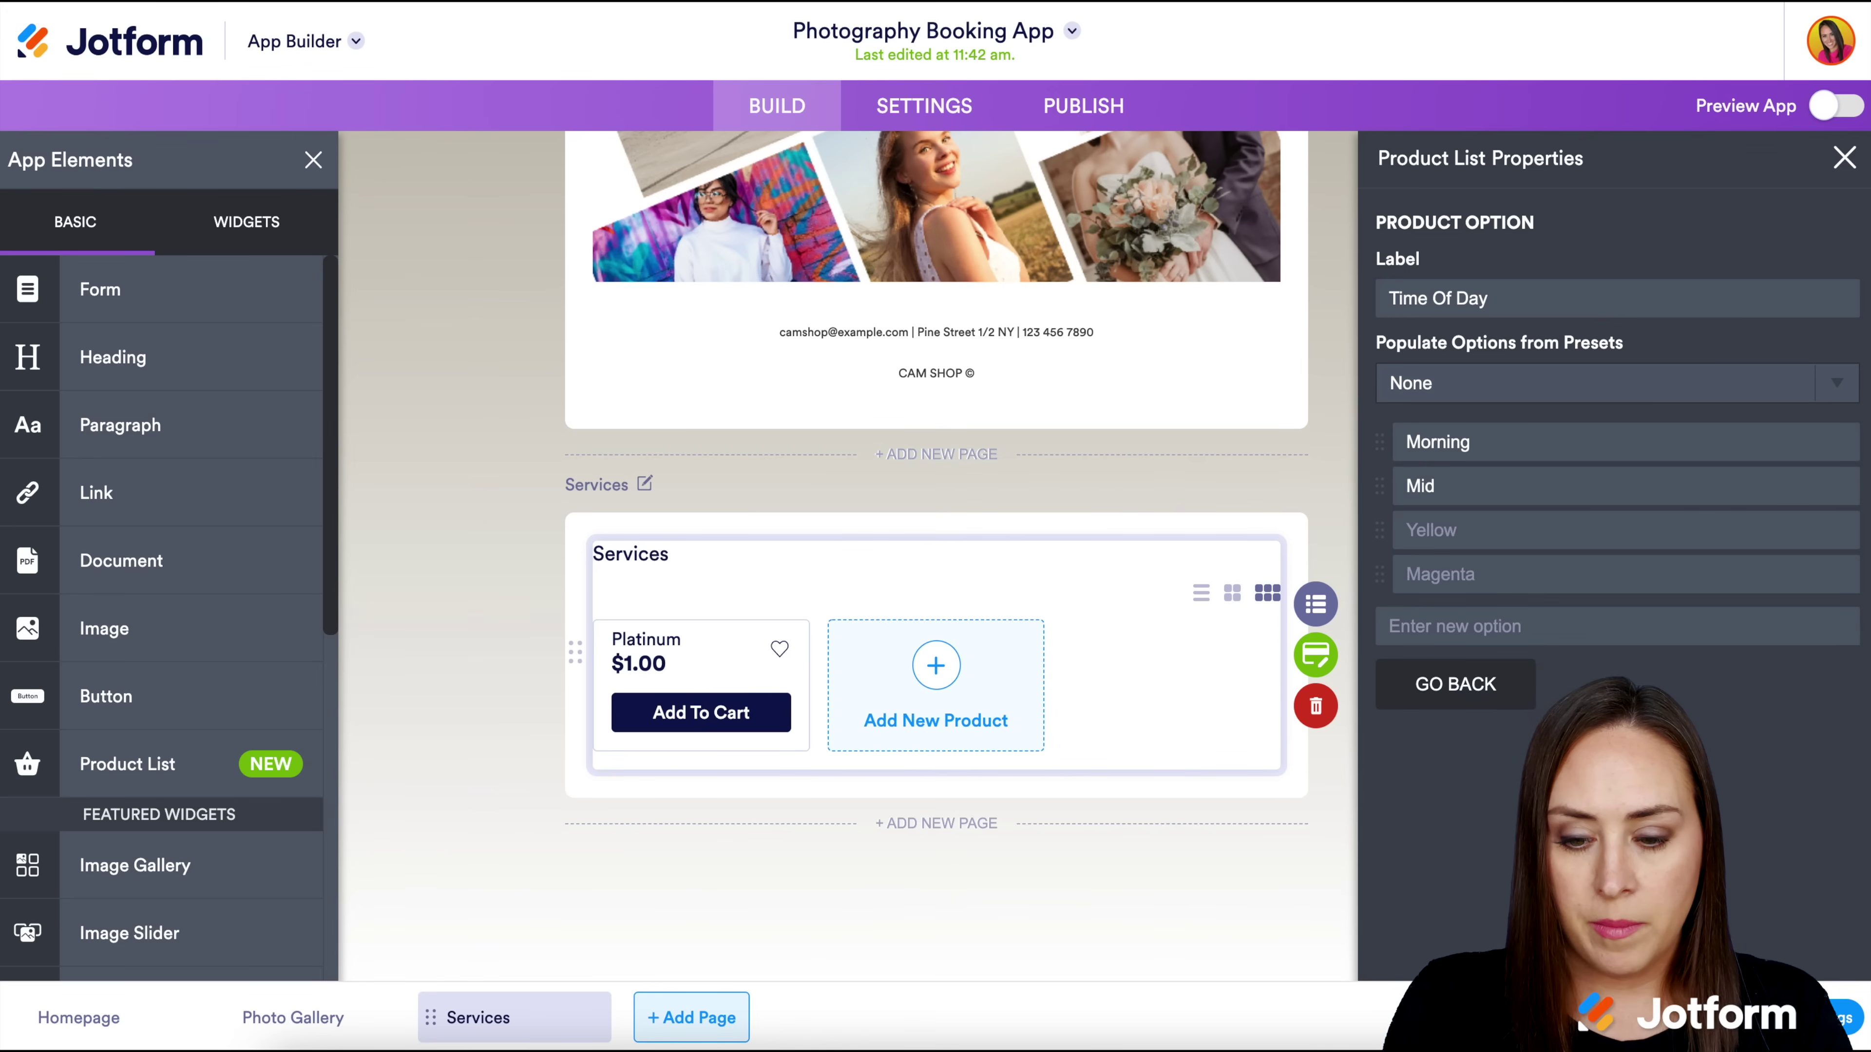
text(day)
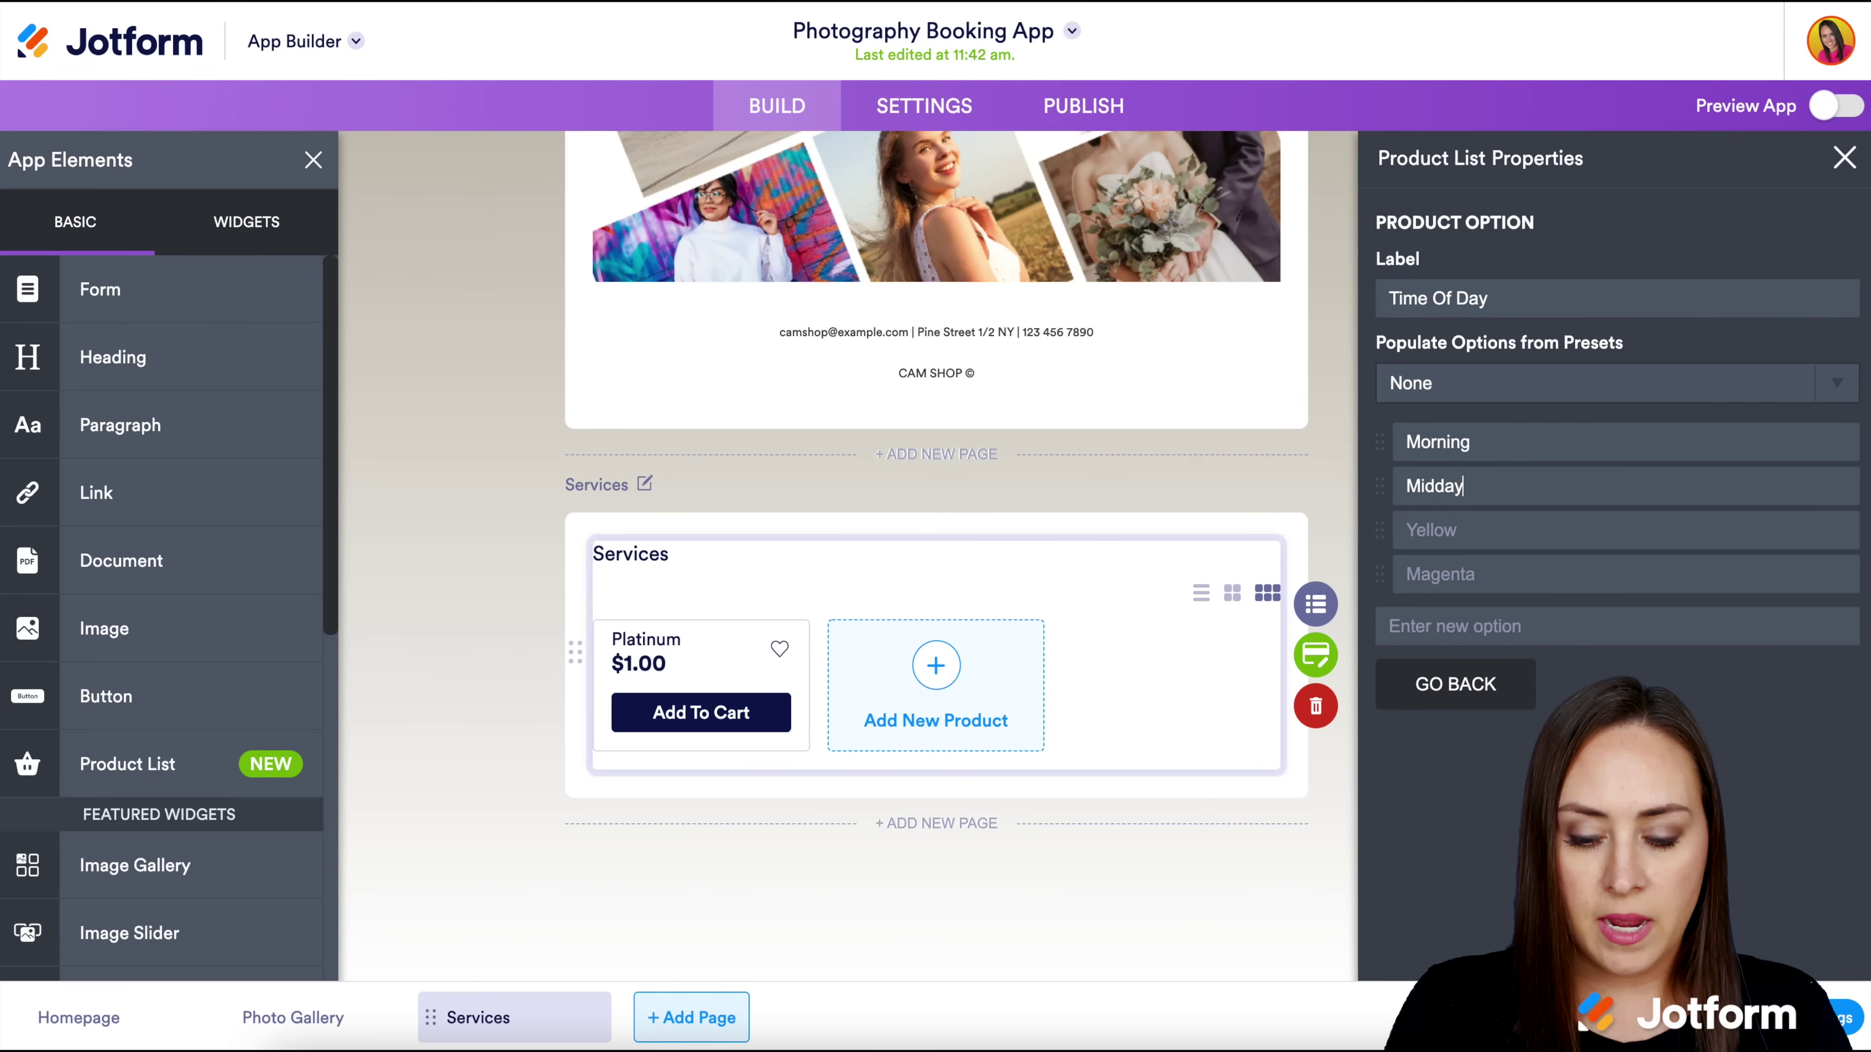
click(1456, 532)
text(Evening)
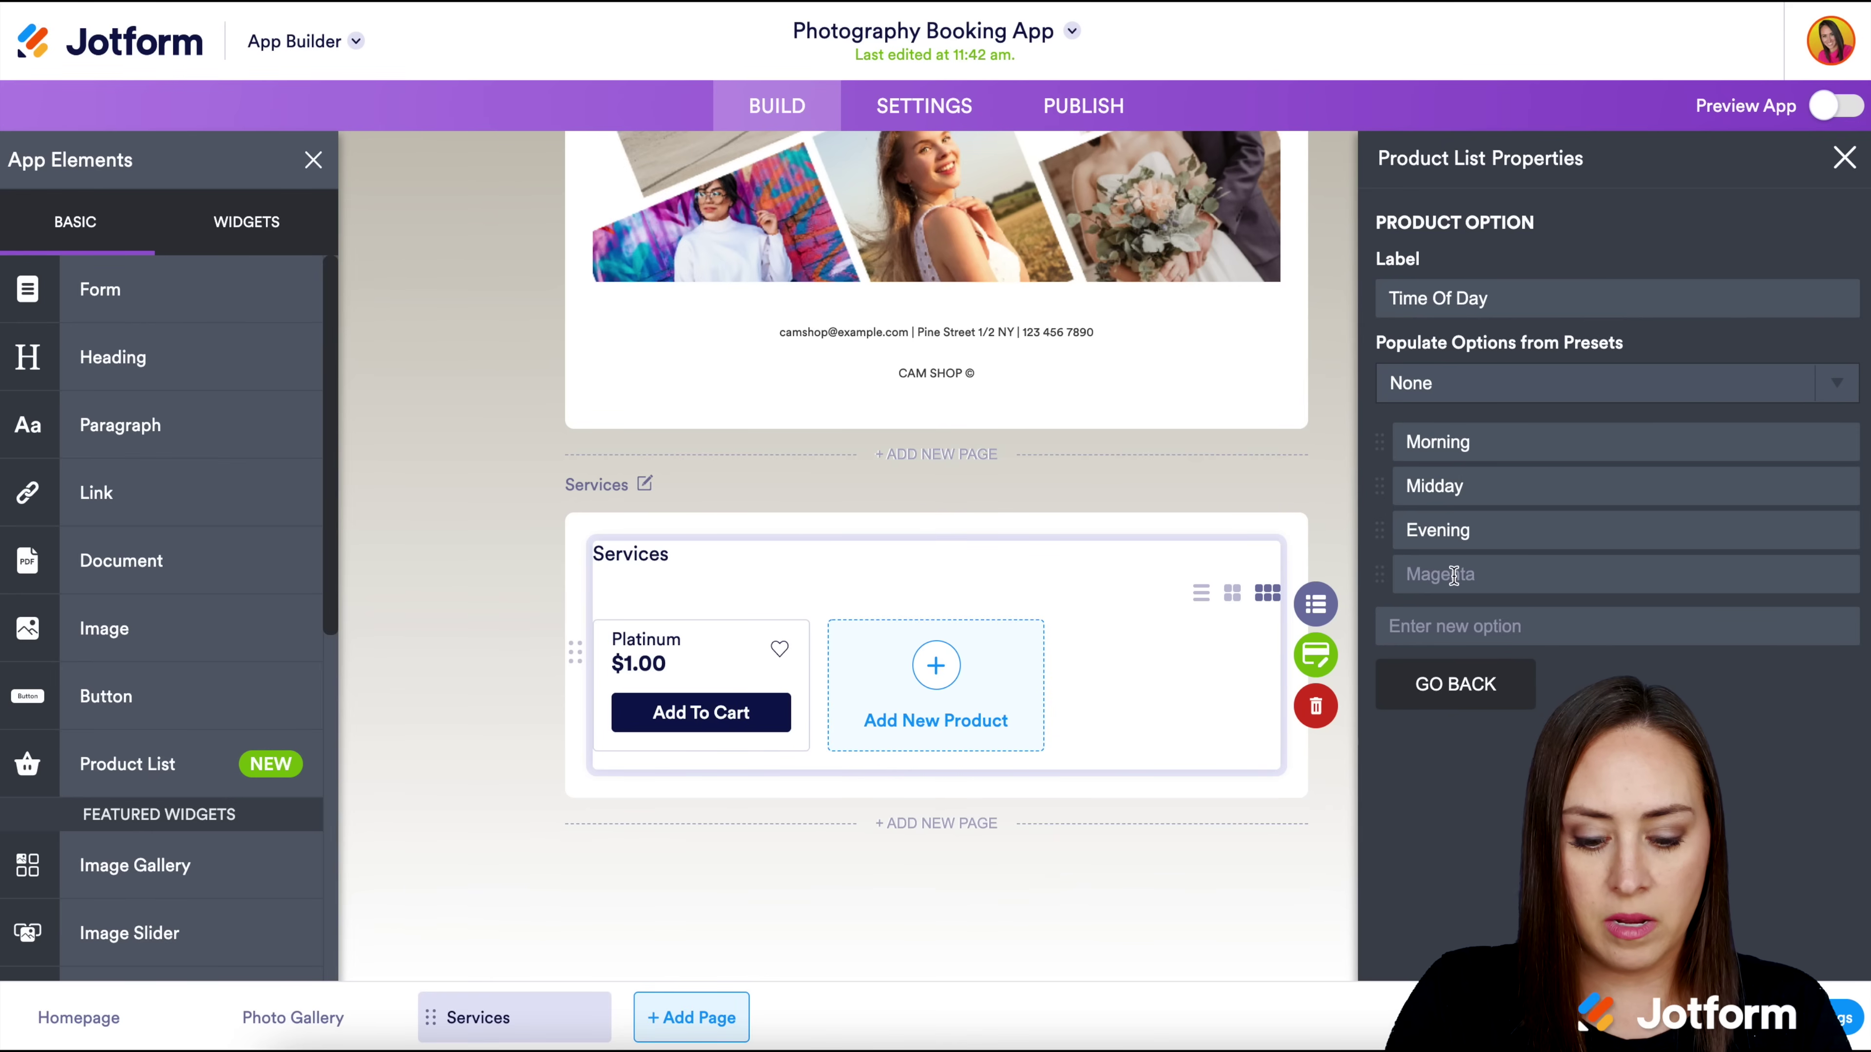
click(1454, 576)
text(Night)
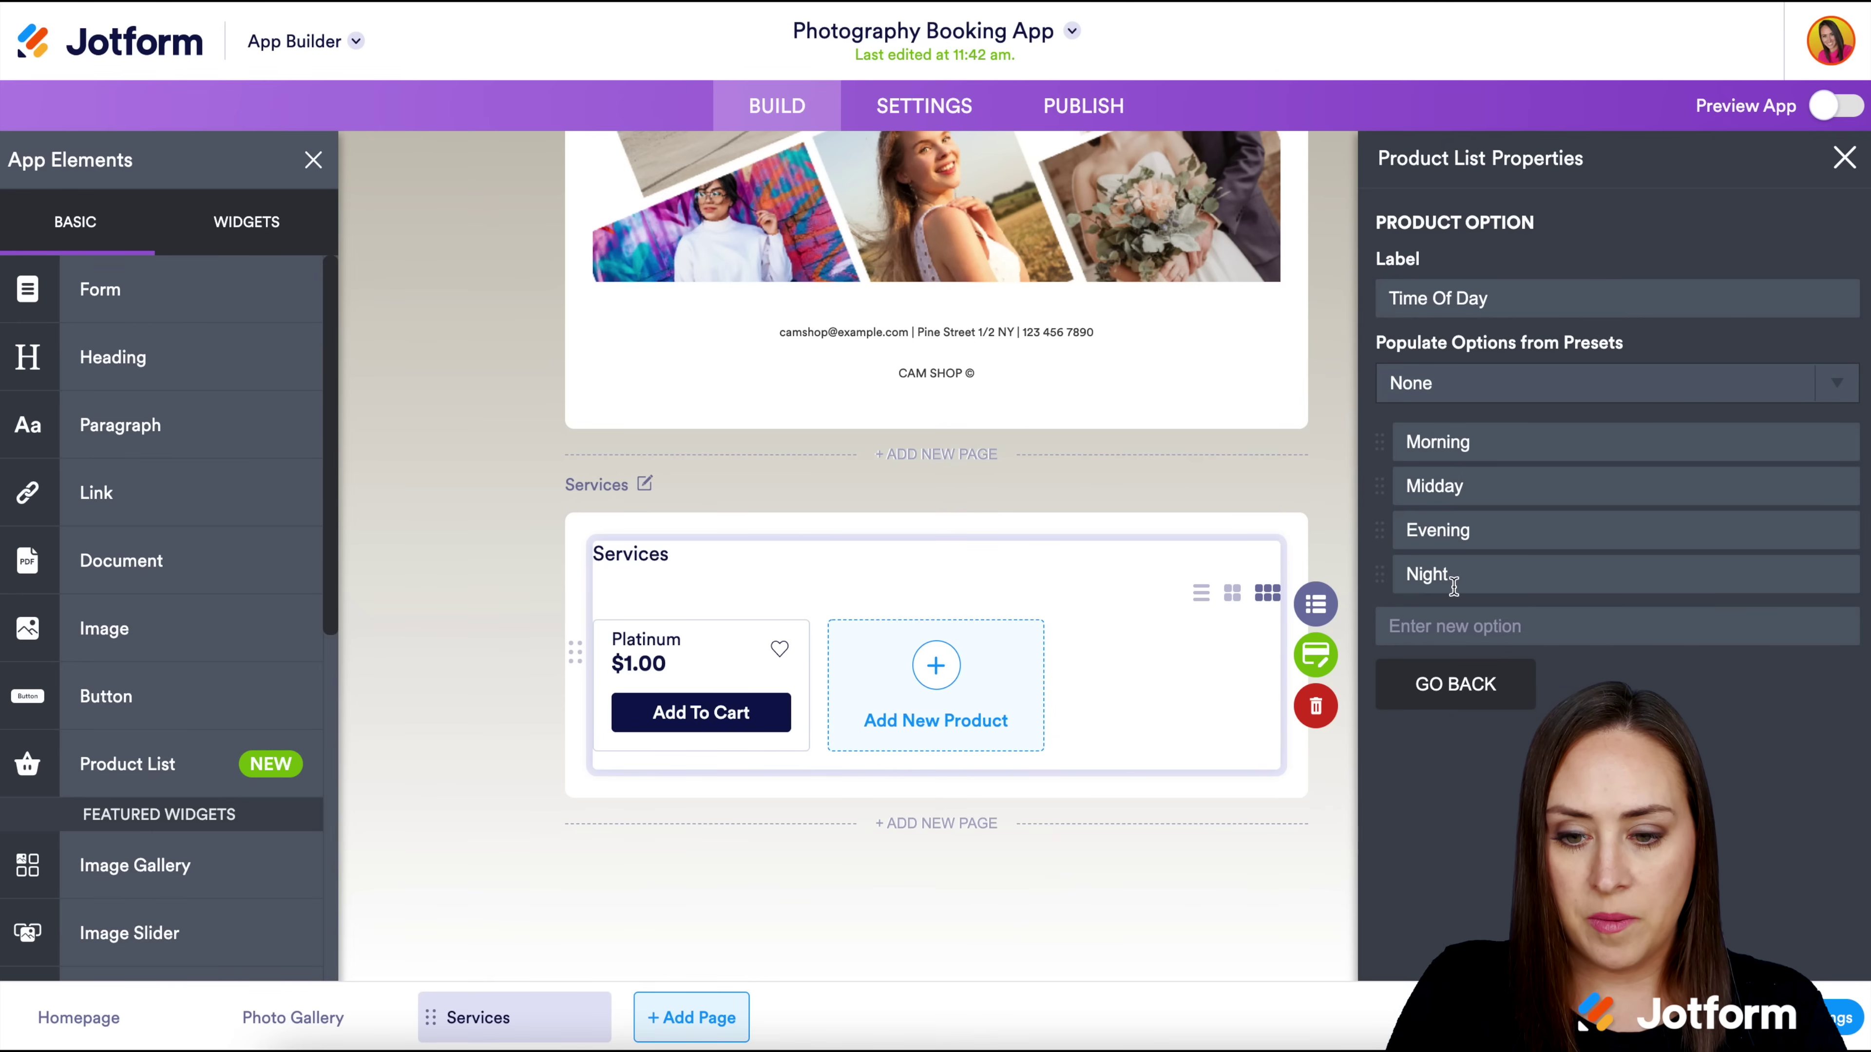
click(1455, 685)
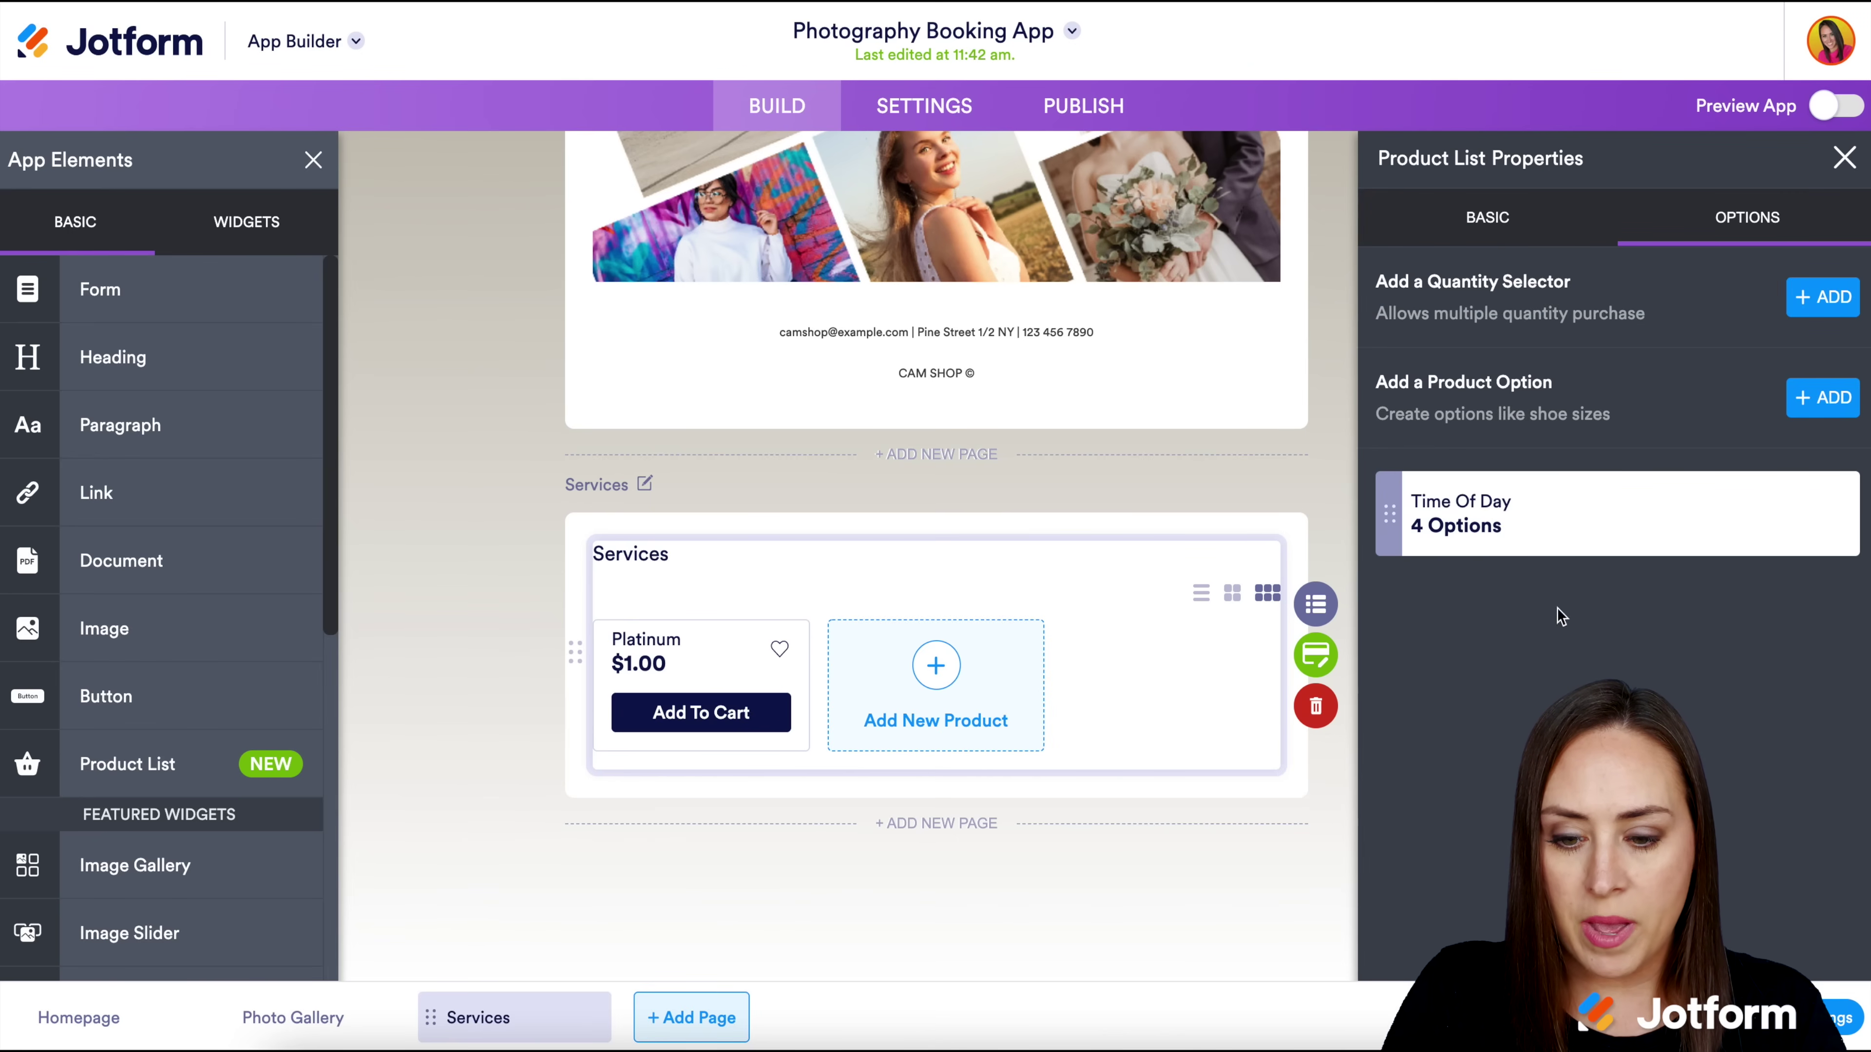
mouse_move(1510, 517)
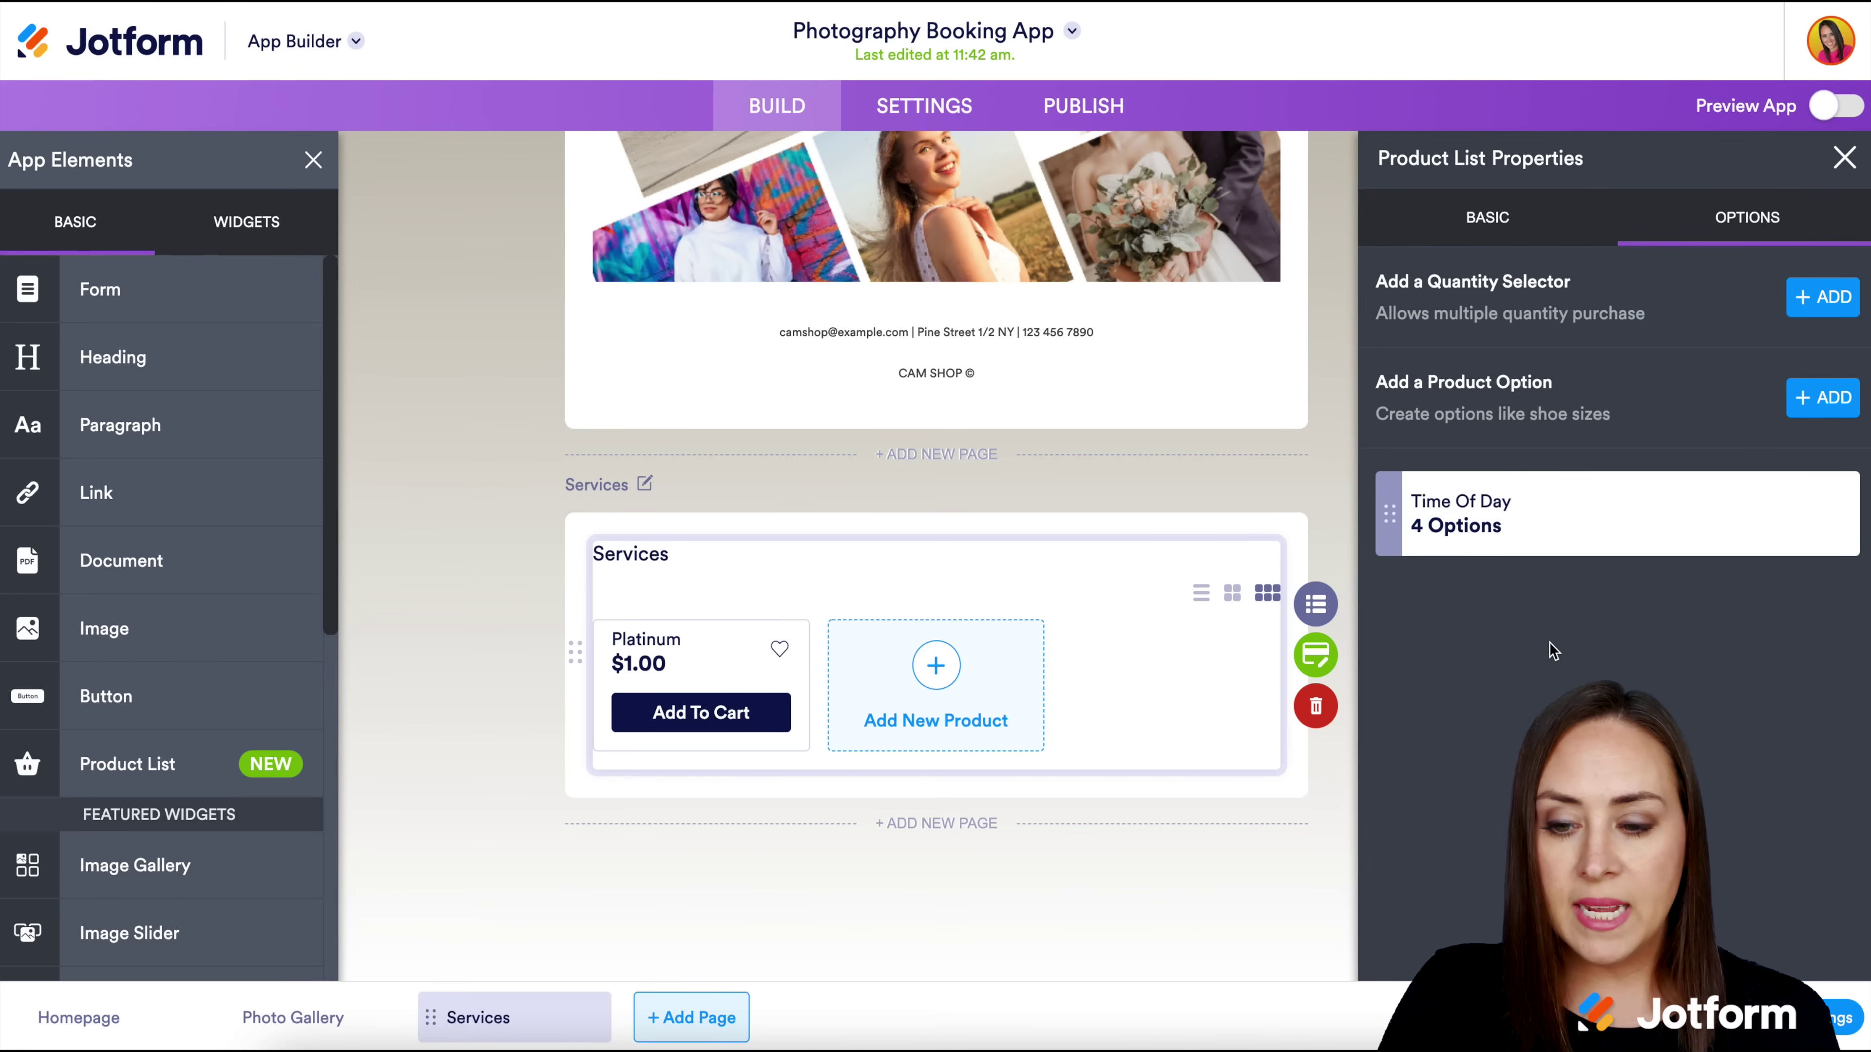
Close the Product List Properties panel
click(1845, 158)
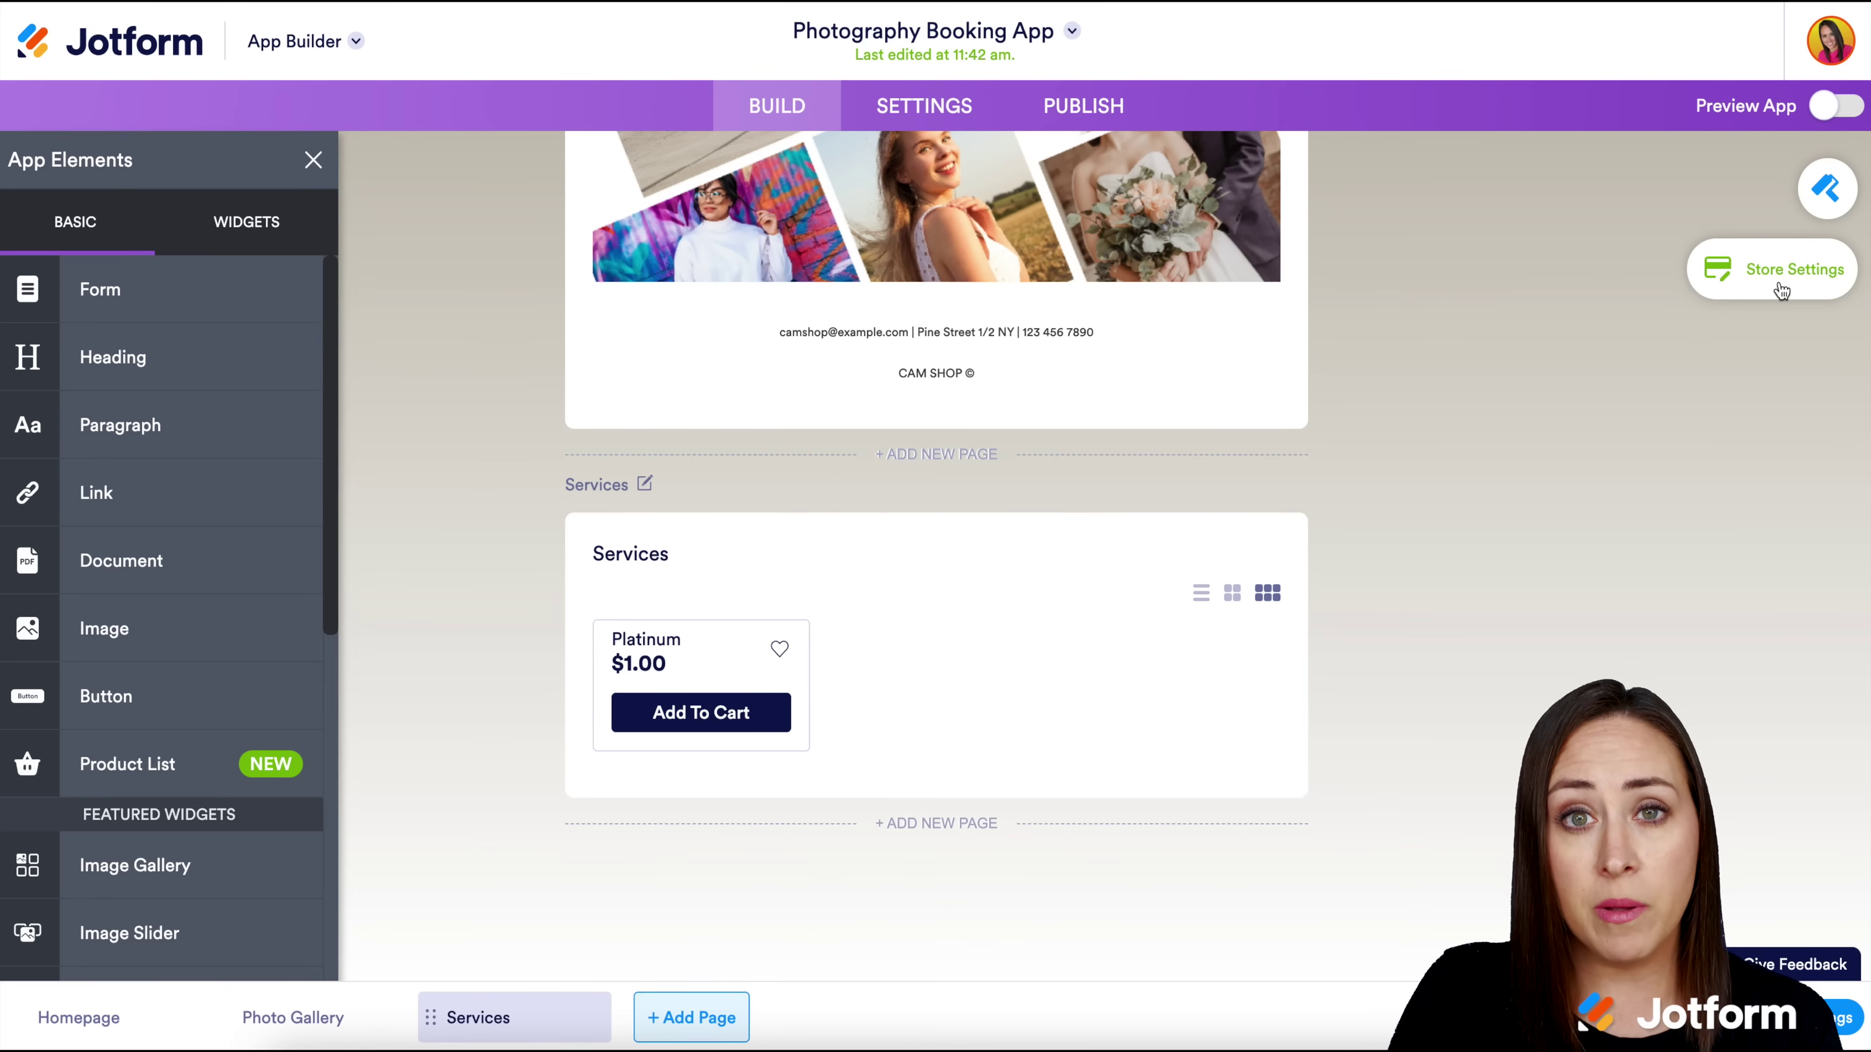
Connect Square as the store's payment gateway with Apple Pay and Google Pay set to YES
click(1108, 657)
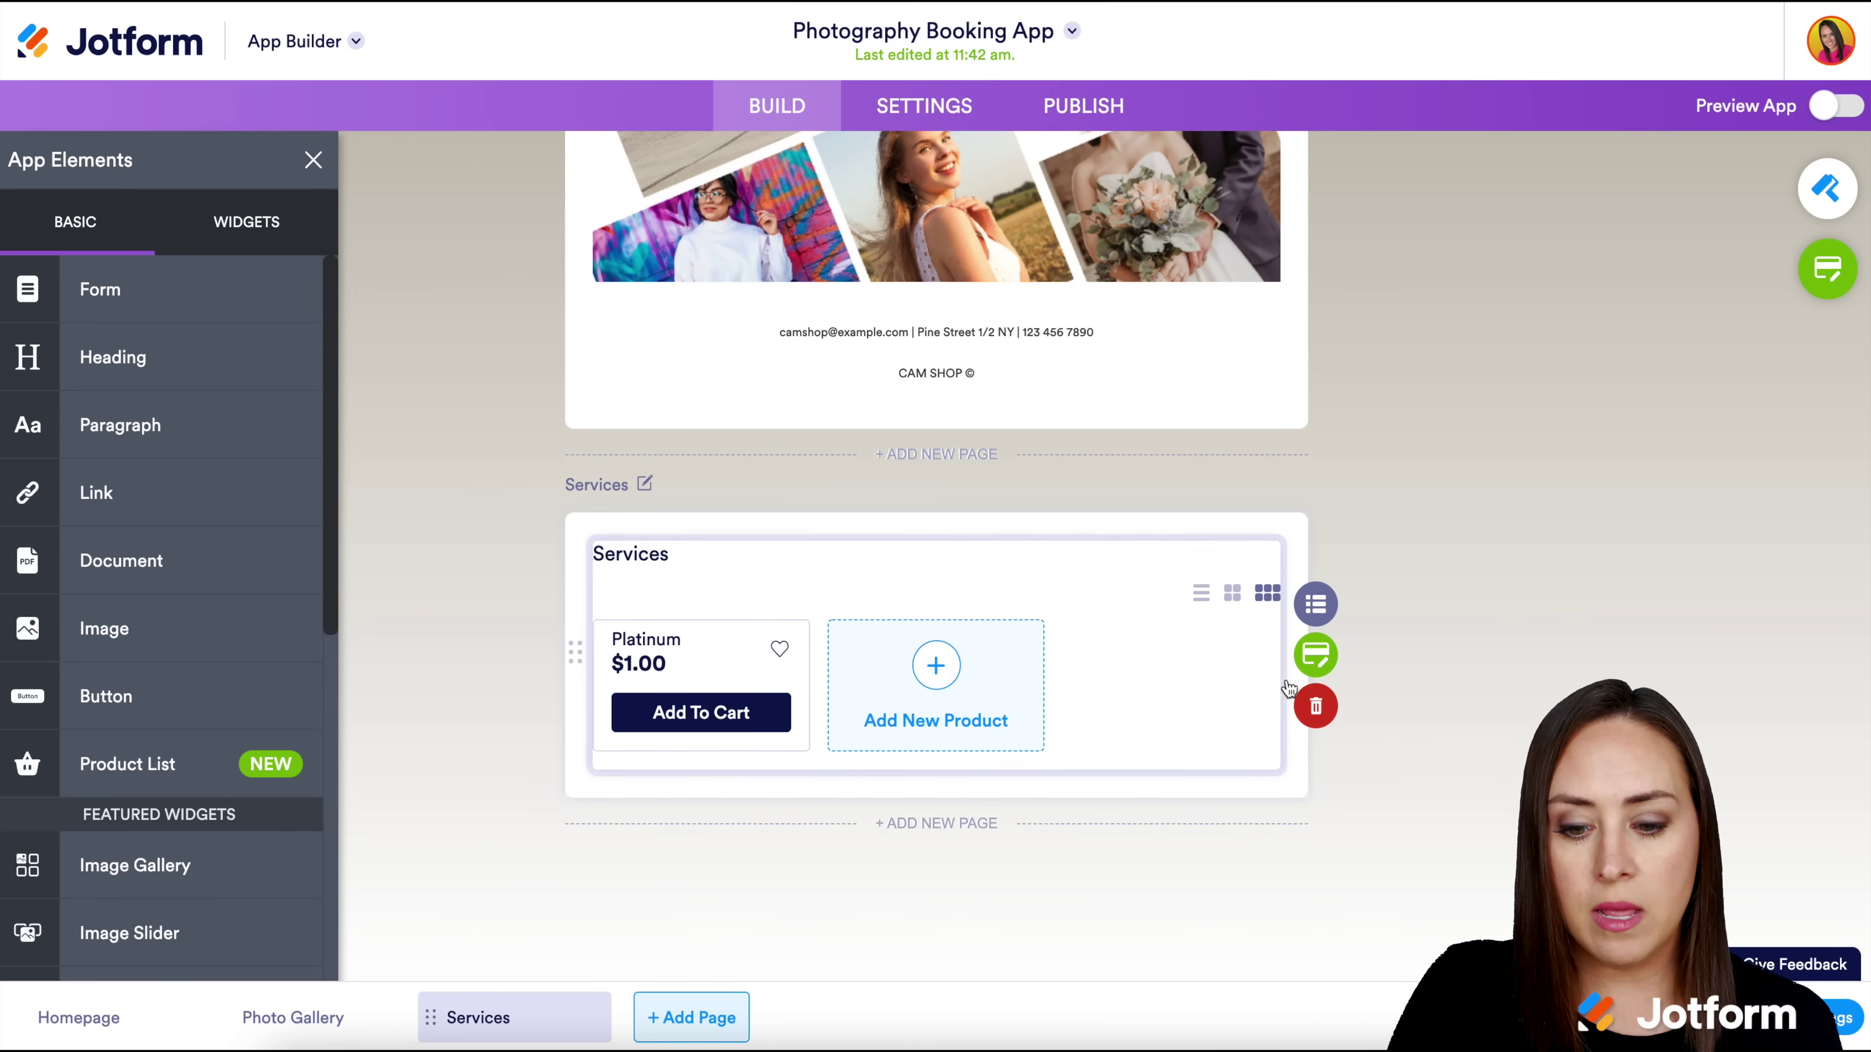
click(1318, 658)
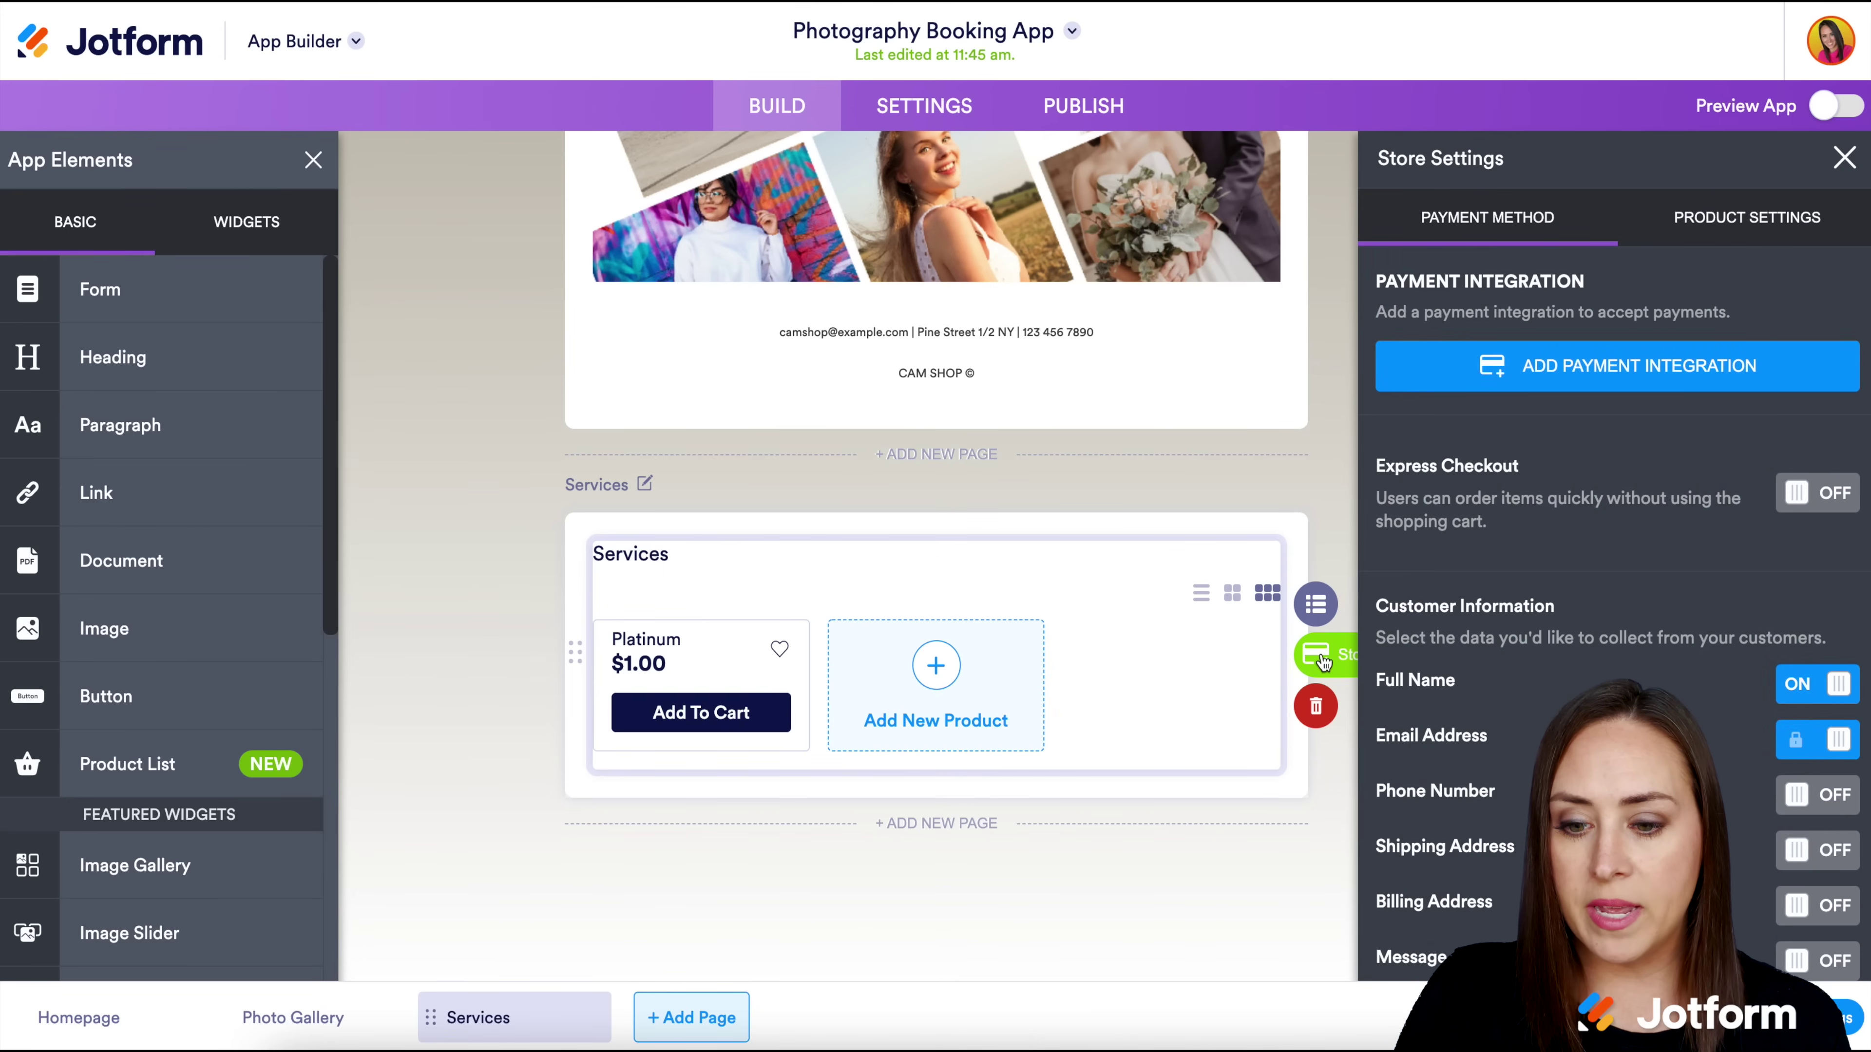
click(1651, 385)
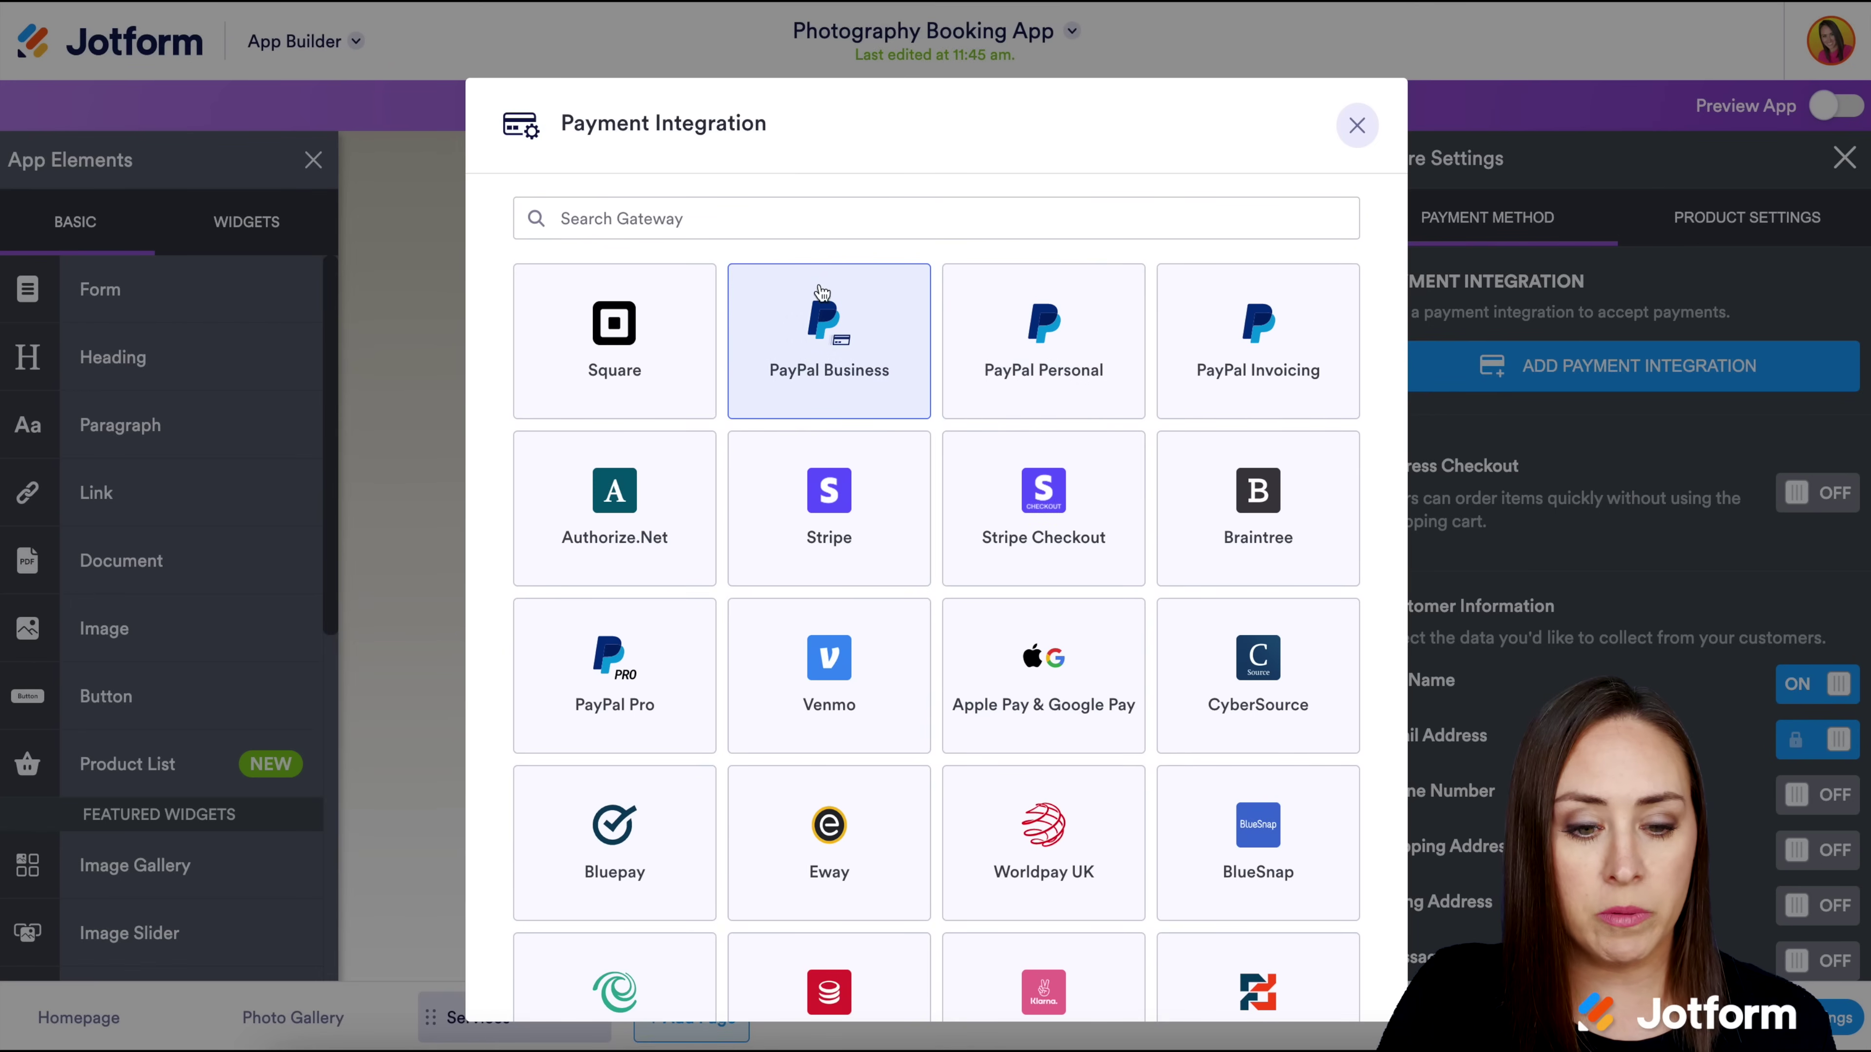
click(589, 347)
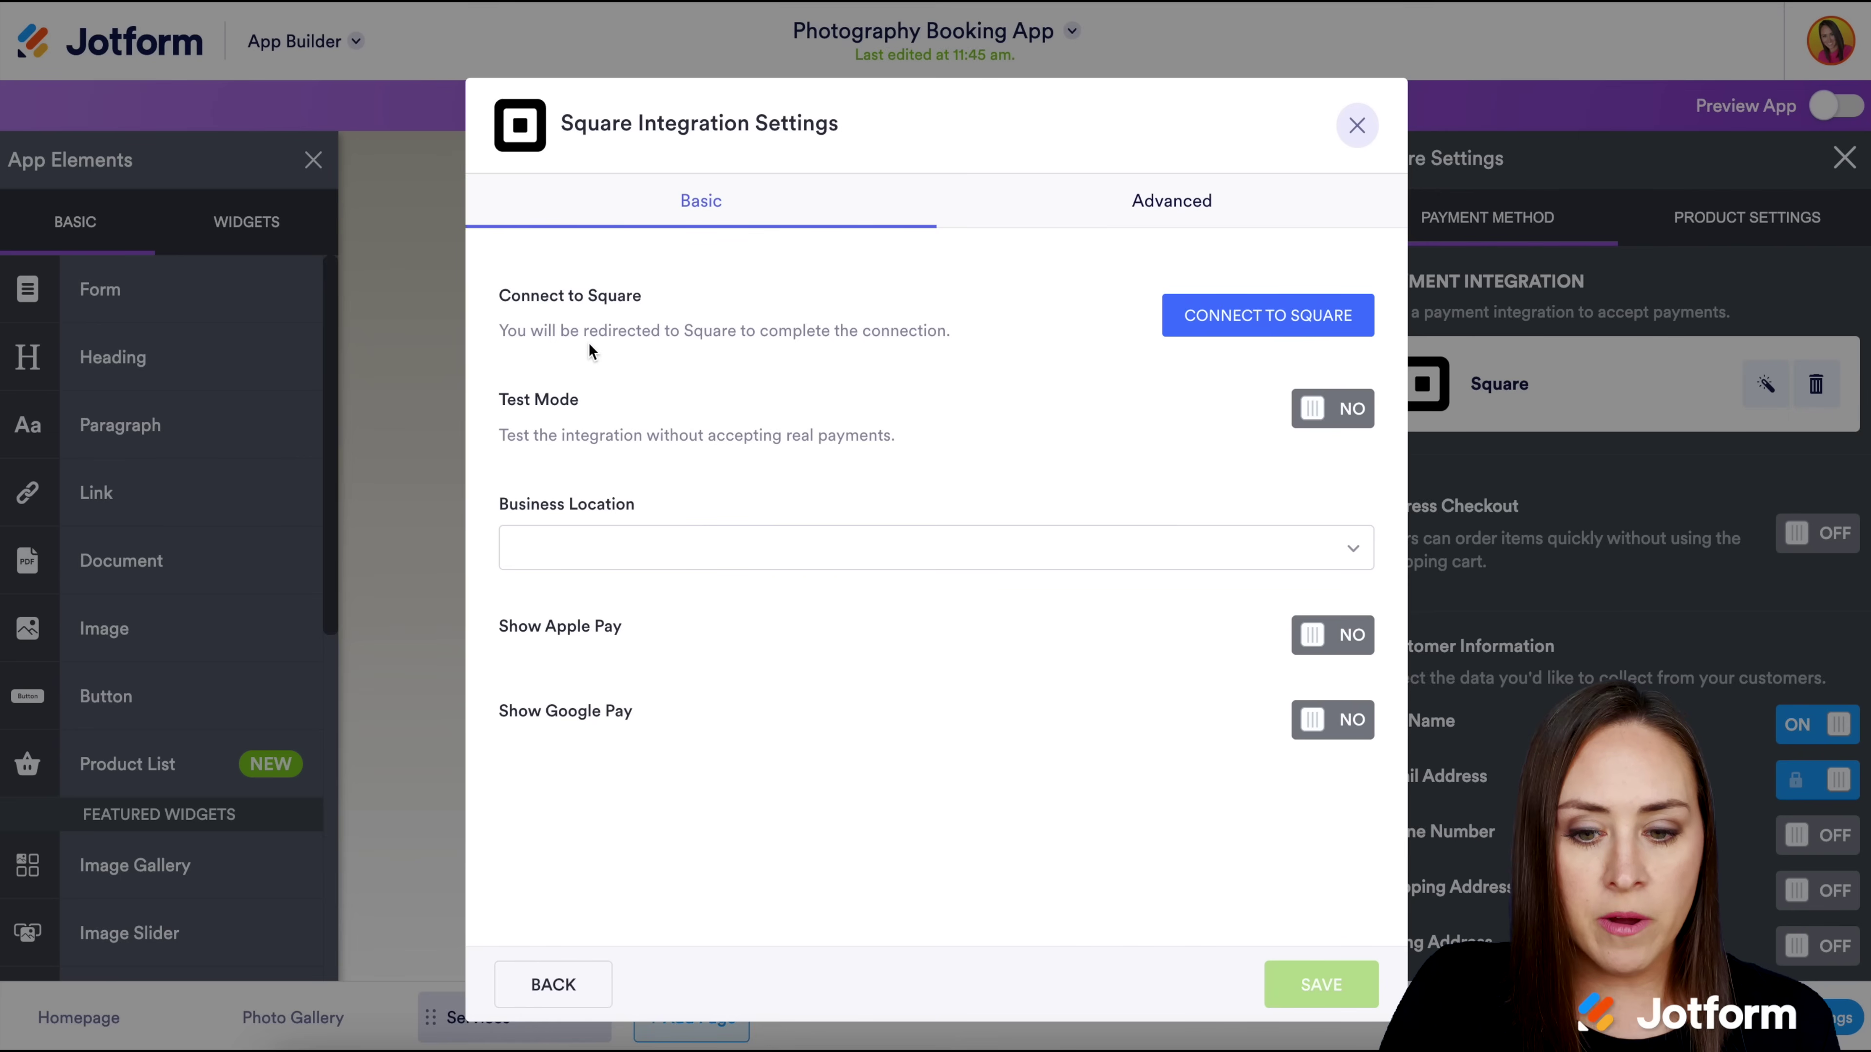
click(1277, 325)
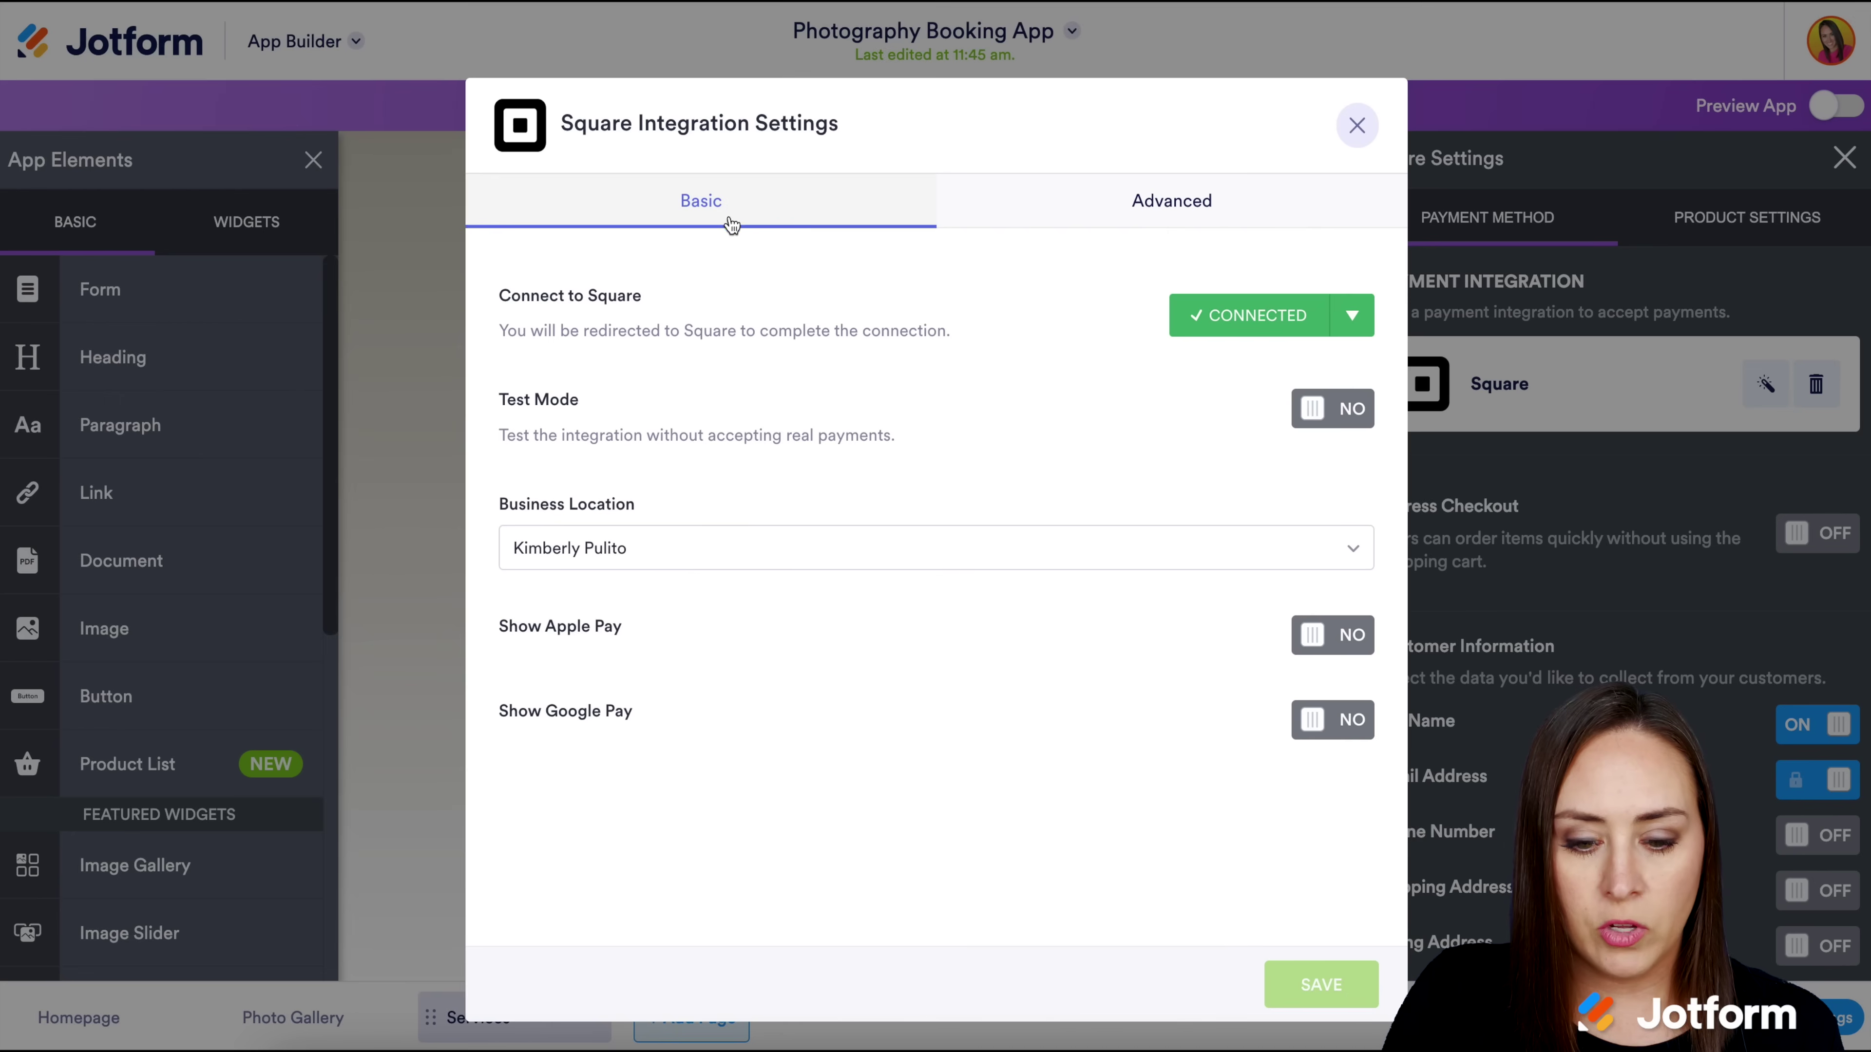
click(1318, 636)
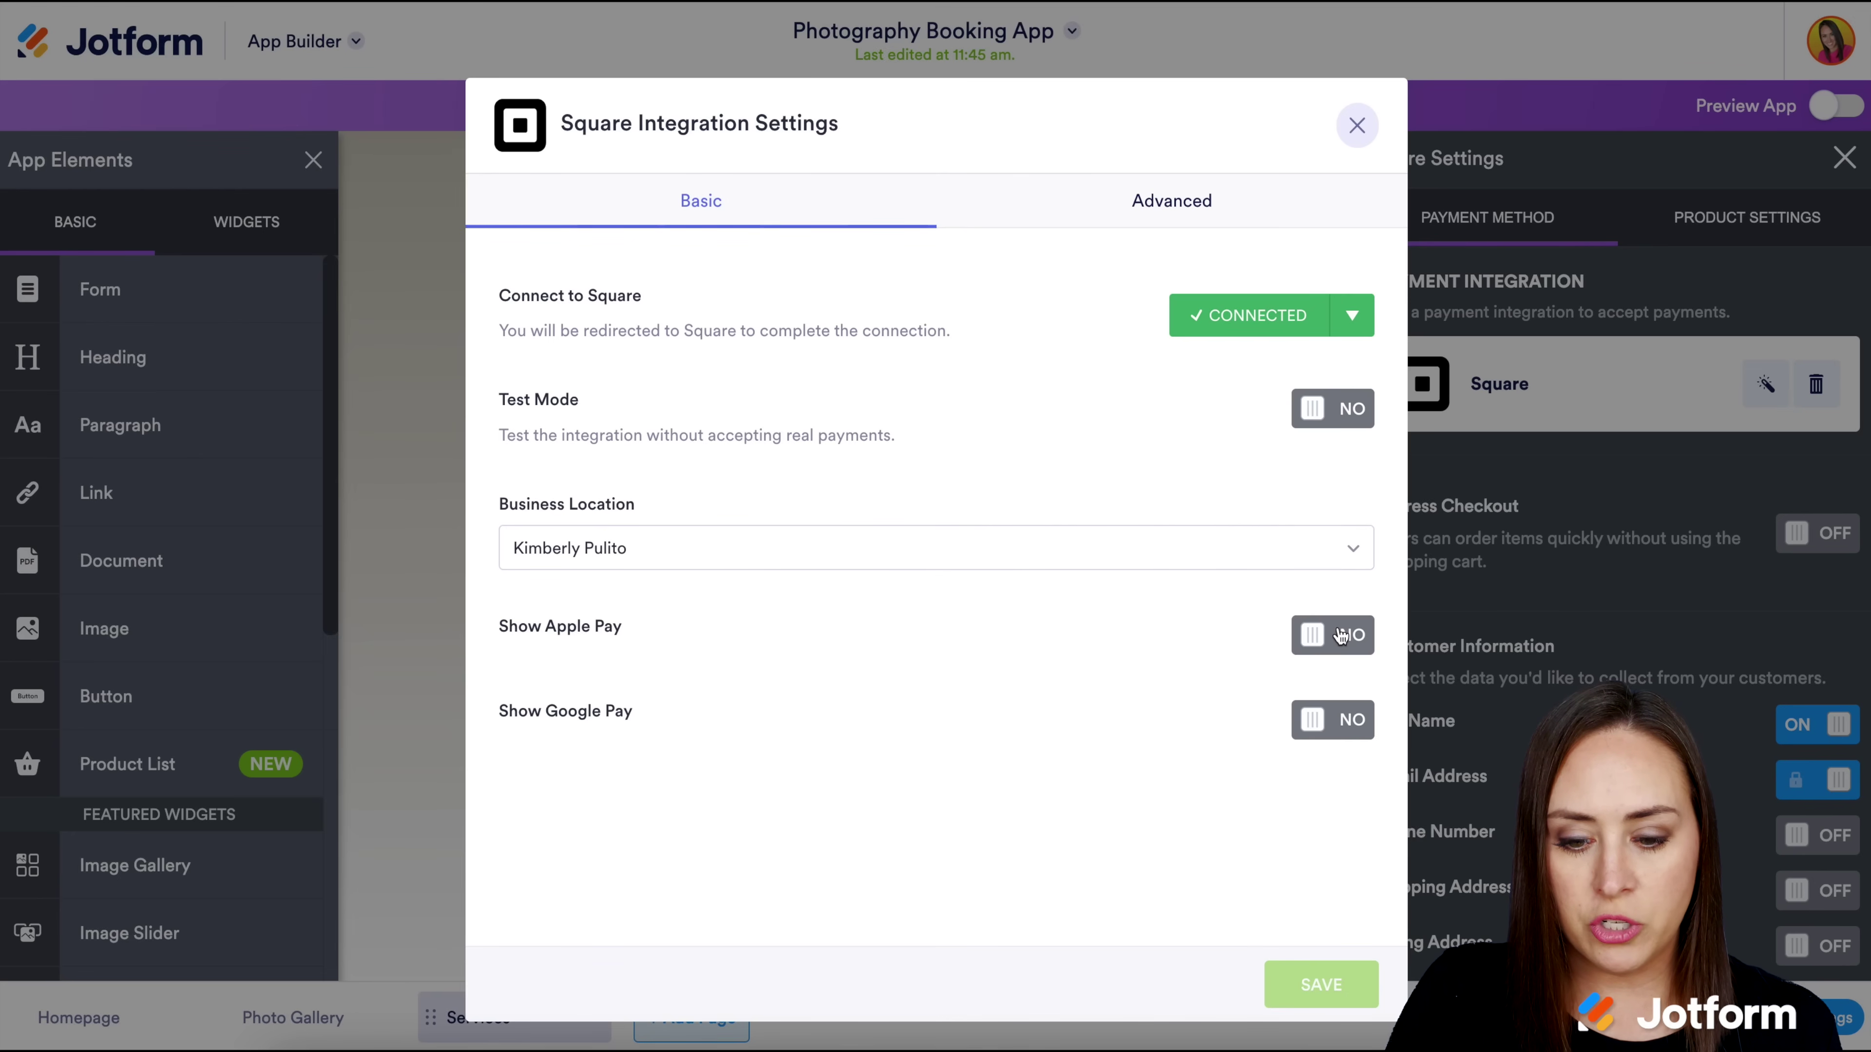
click(1336, 728)
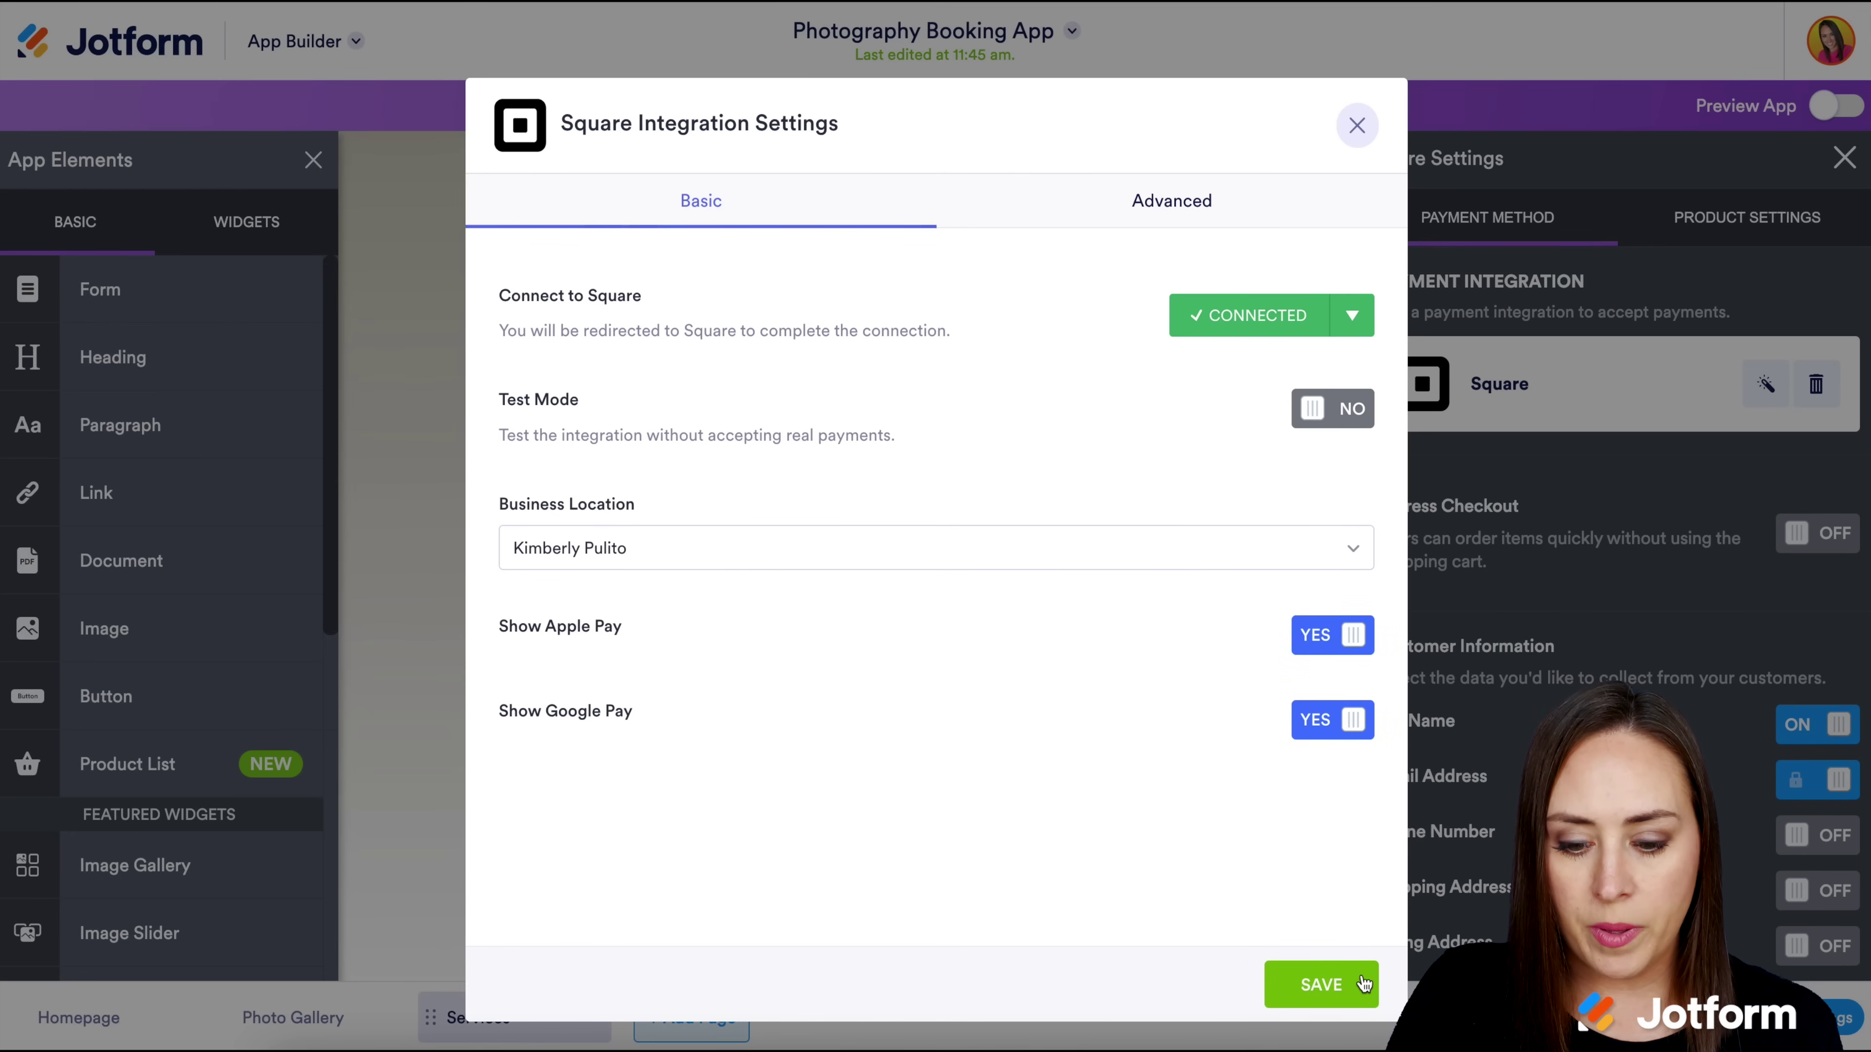
click(1323, 988)
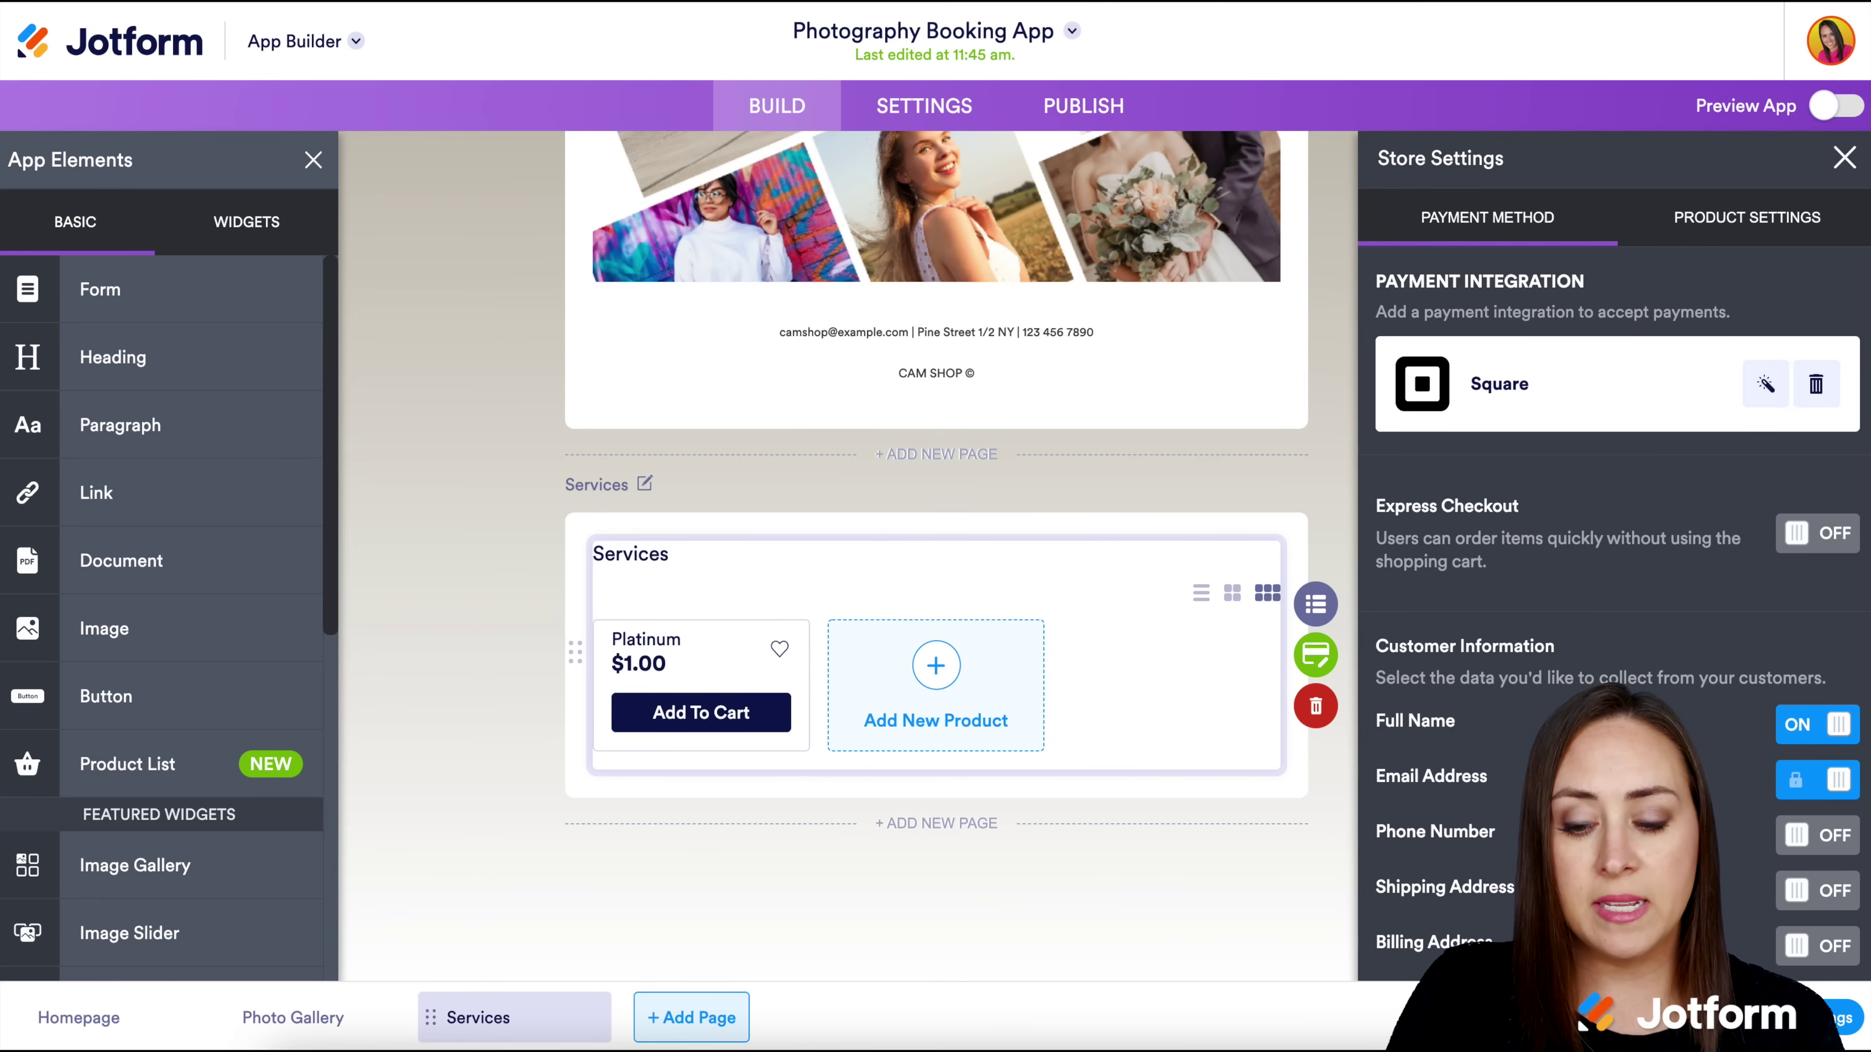
scroll(1620, 810, down, 1)
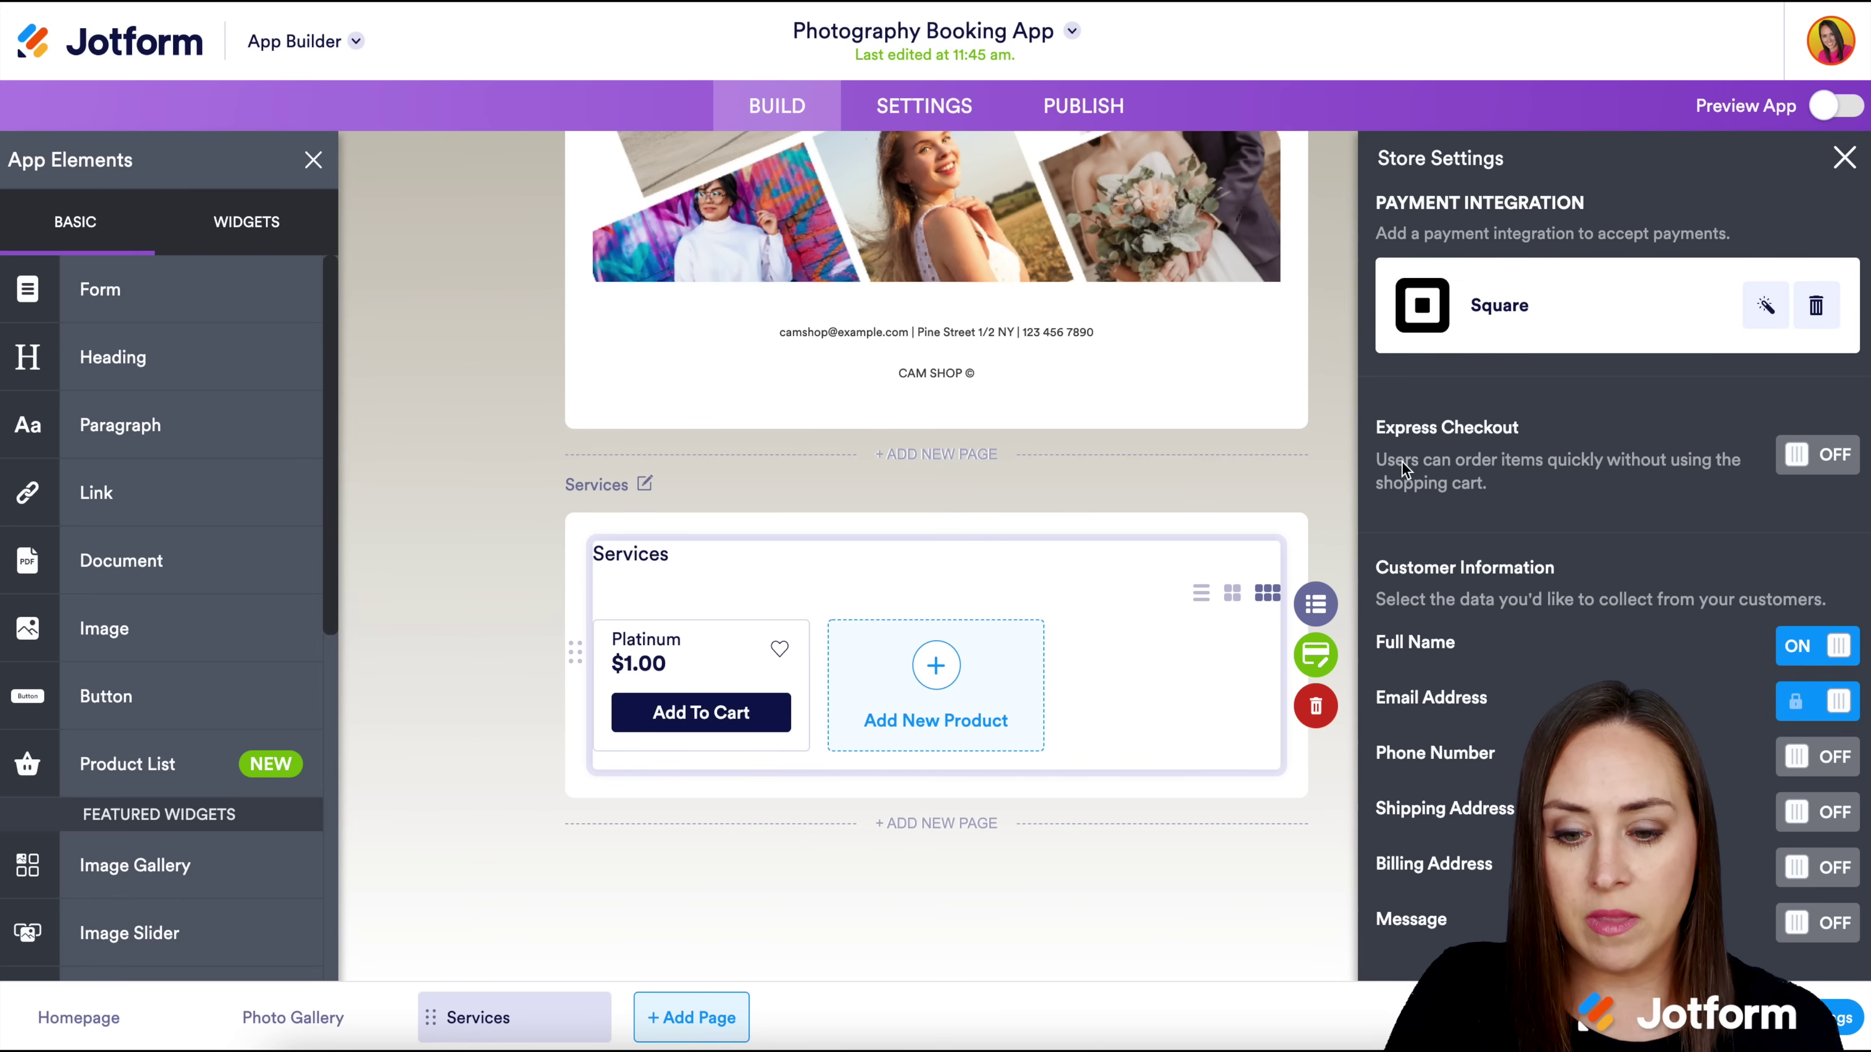
Open the published app in a new browser tab
click(1099, 111)
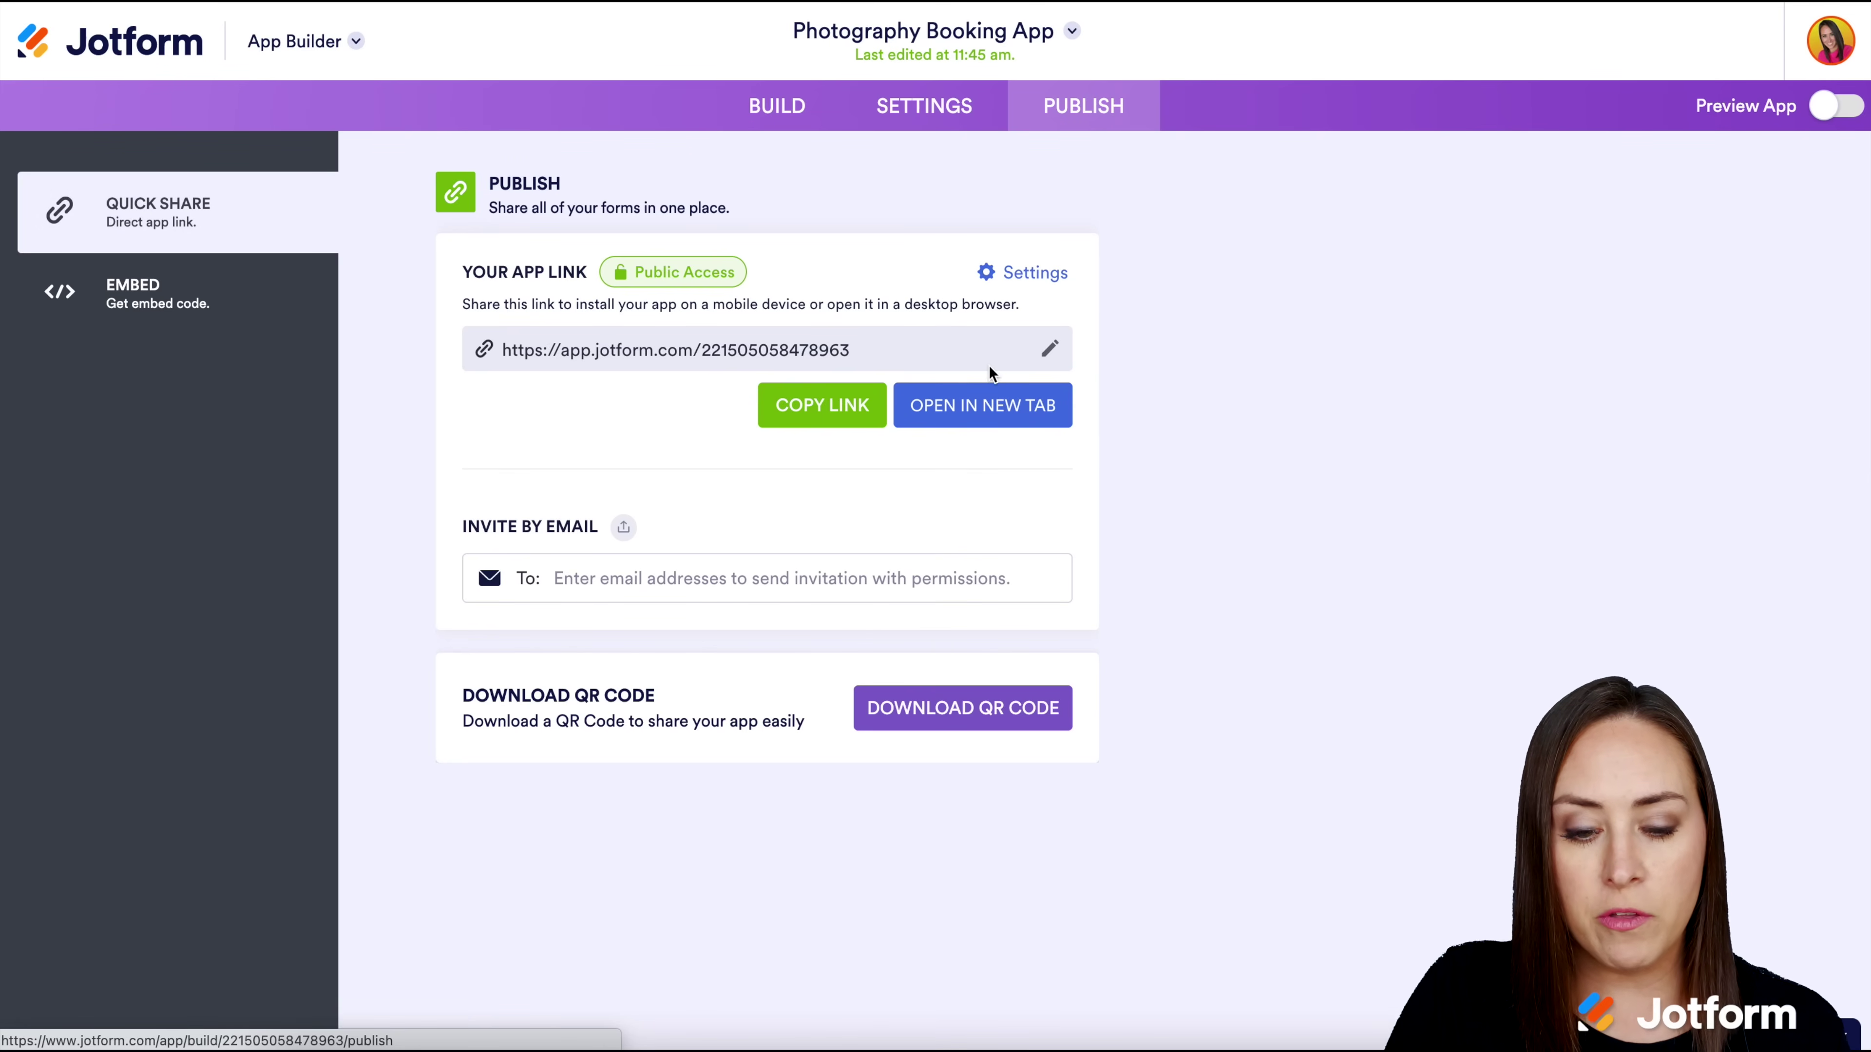
click(984, 405)
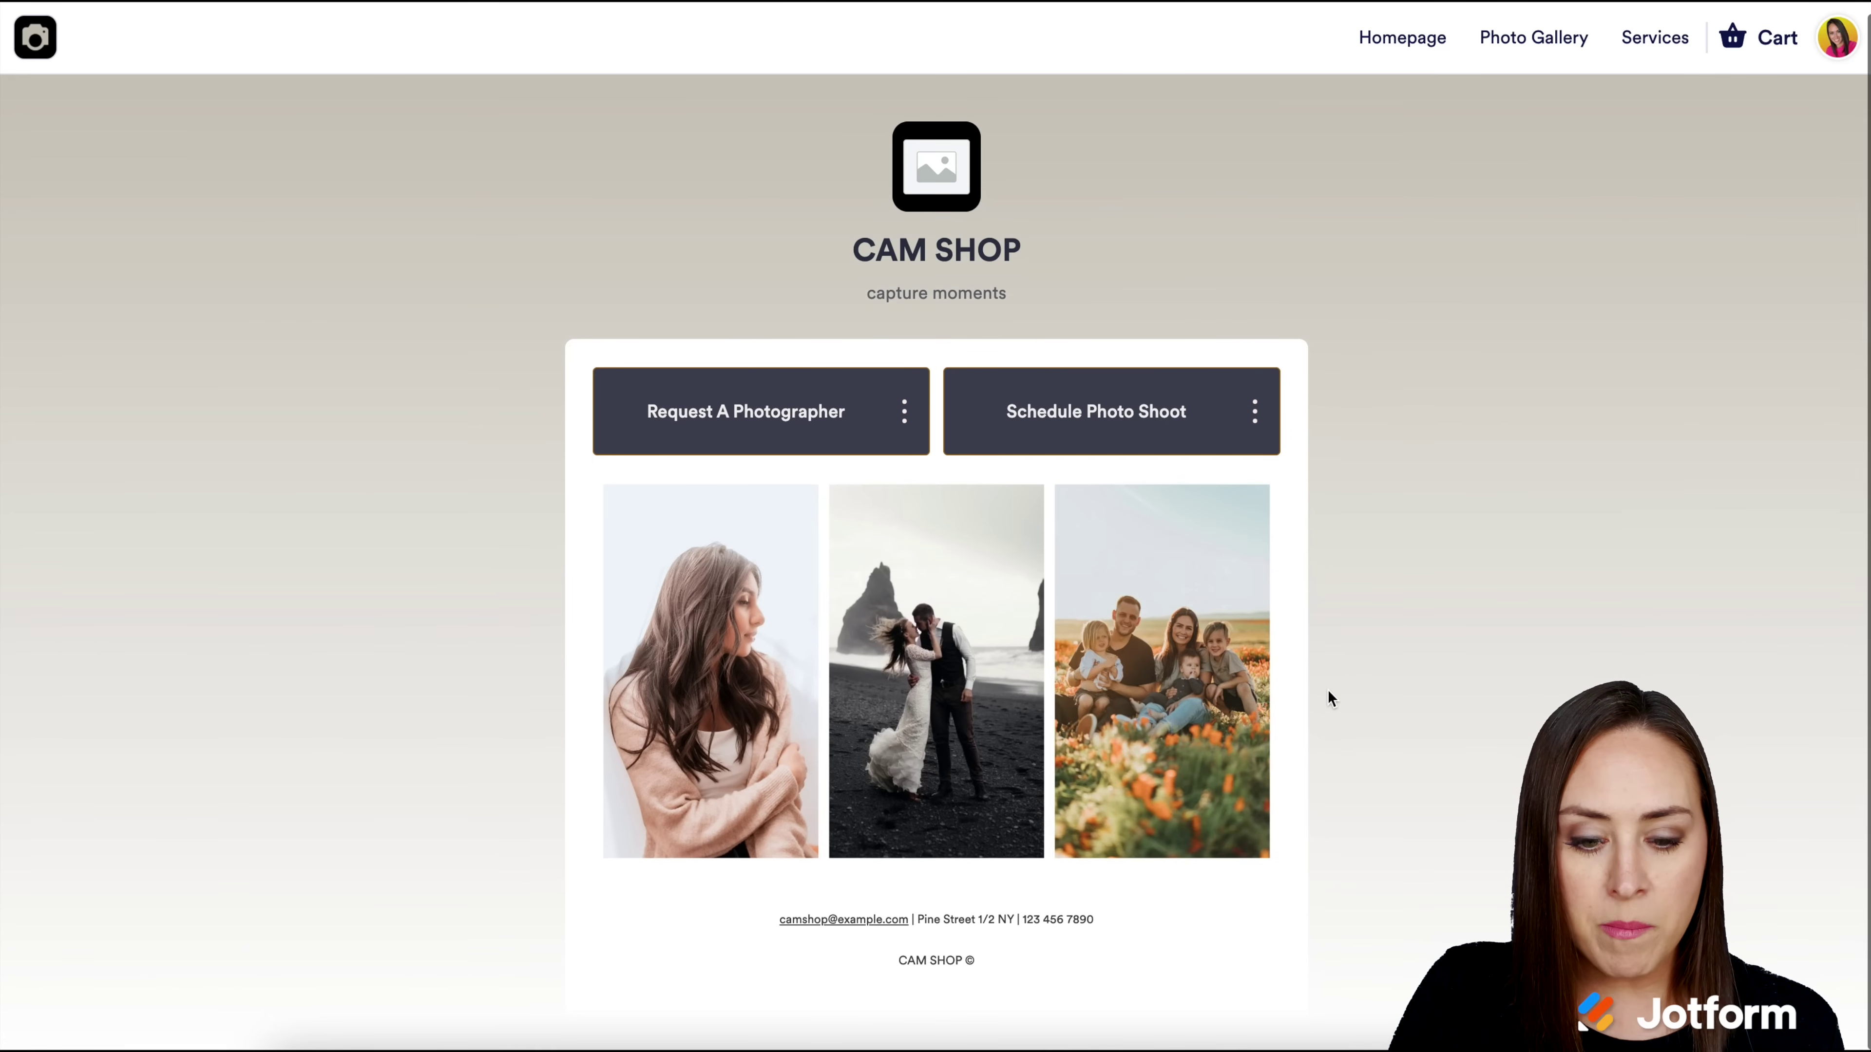
scroll(1328, 691, up, 1)
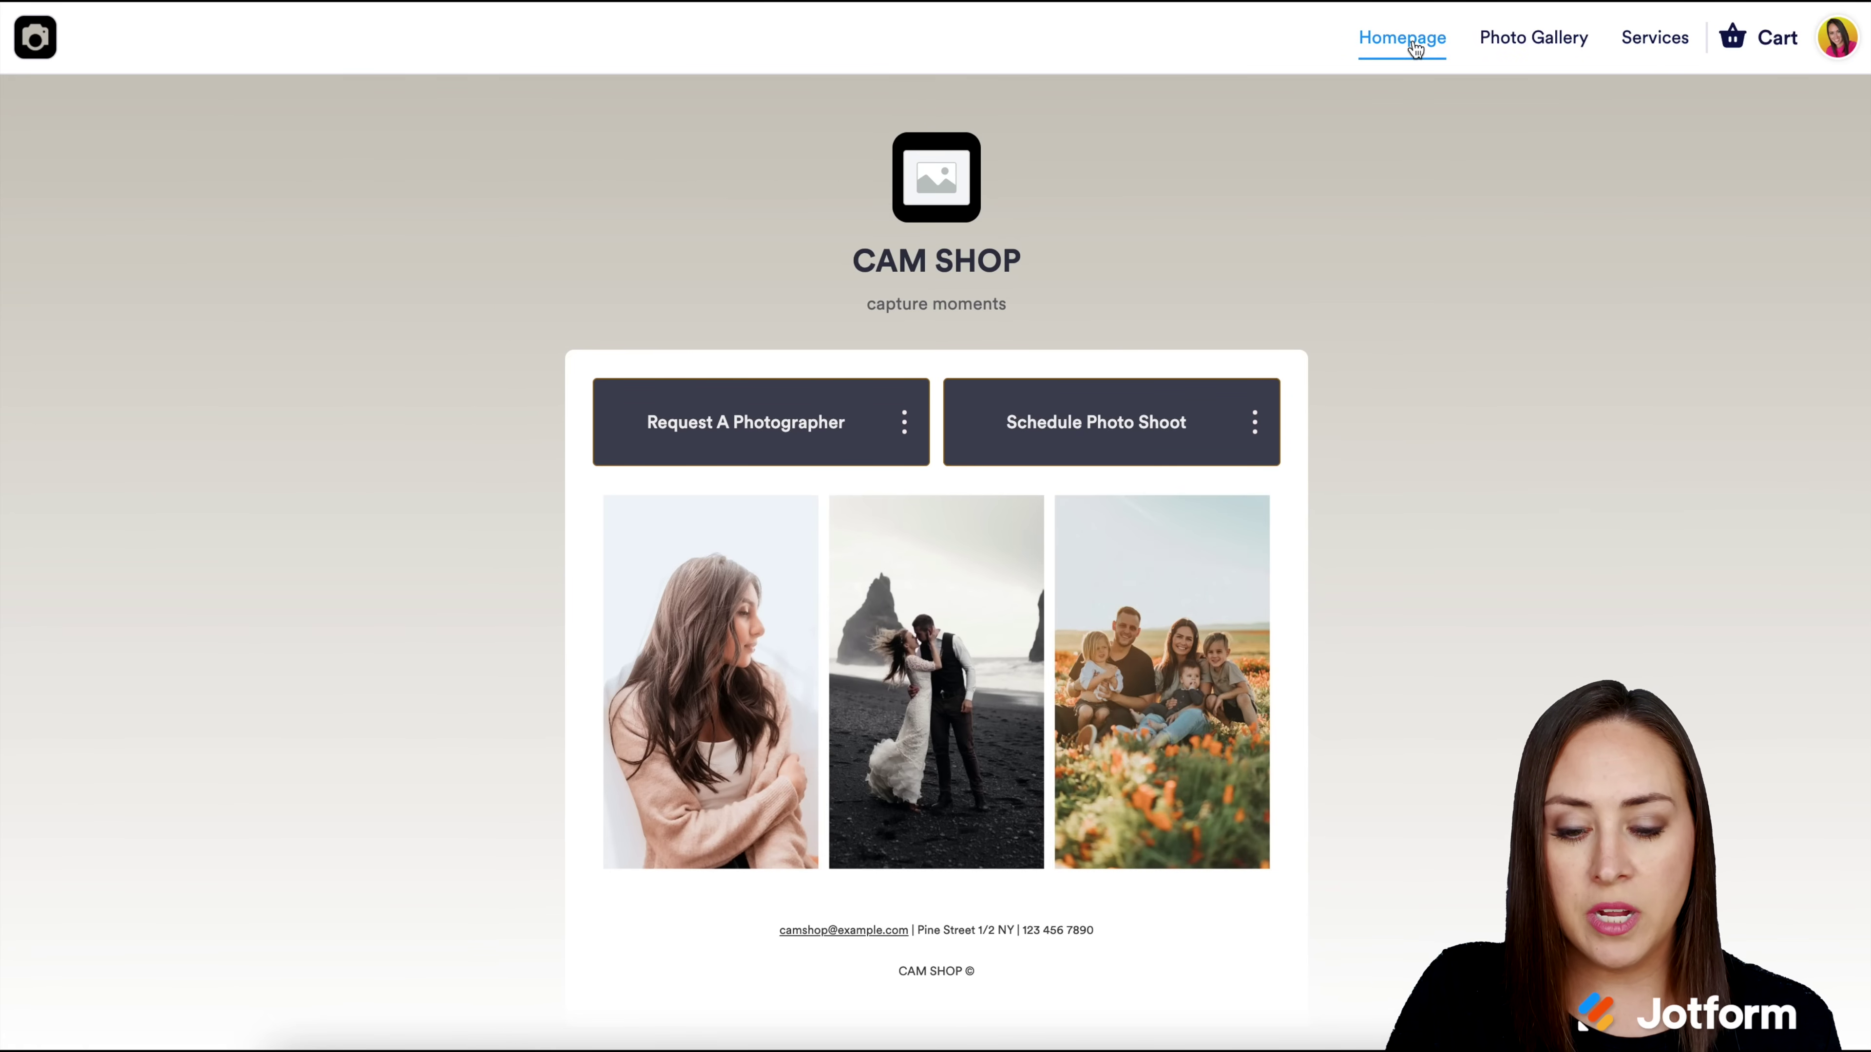
On the Services page, add Platinum with Evening as the time of day to the cart
click(1657, 57)
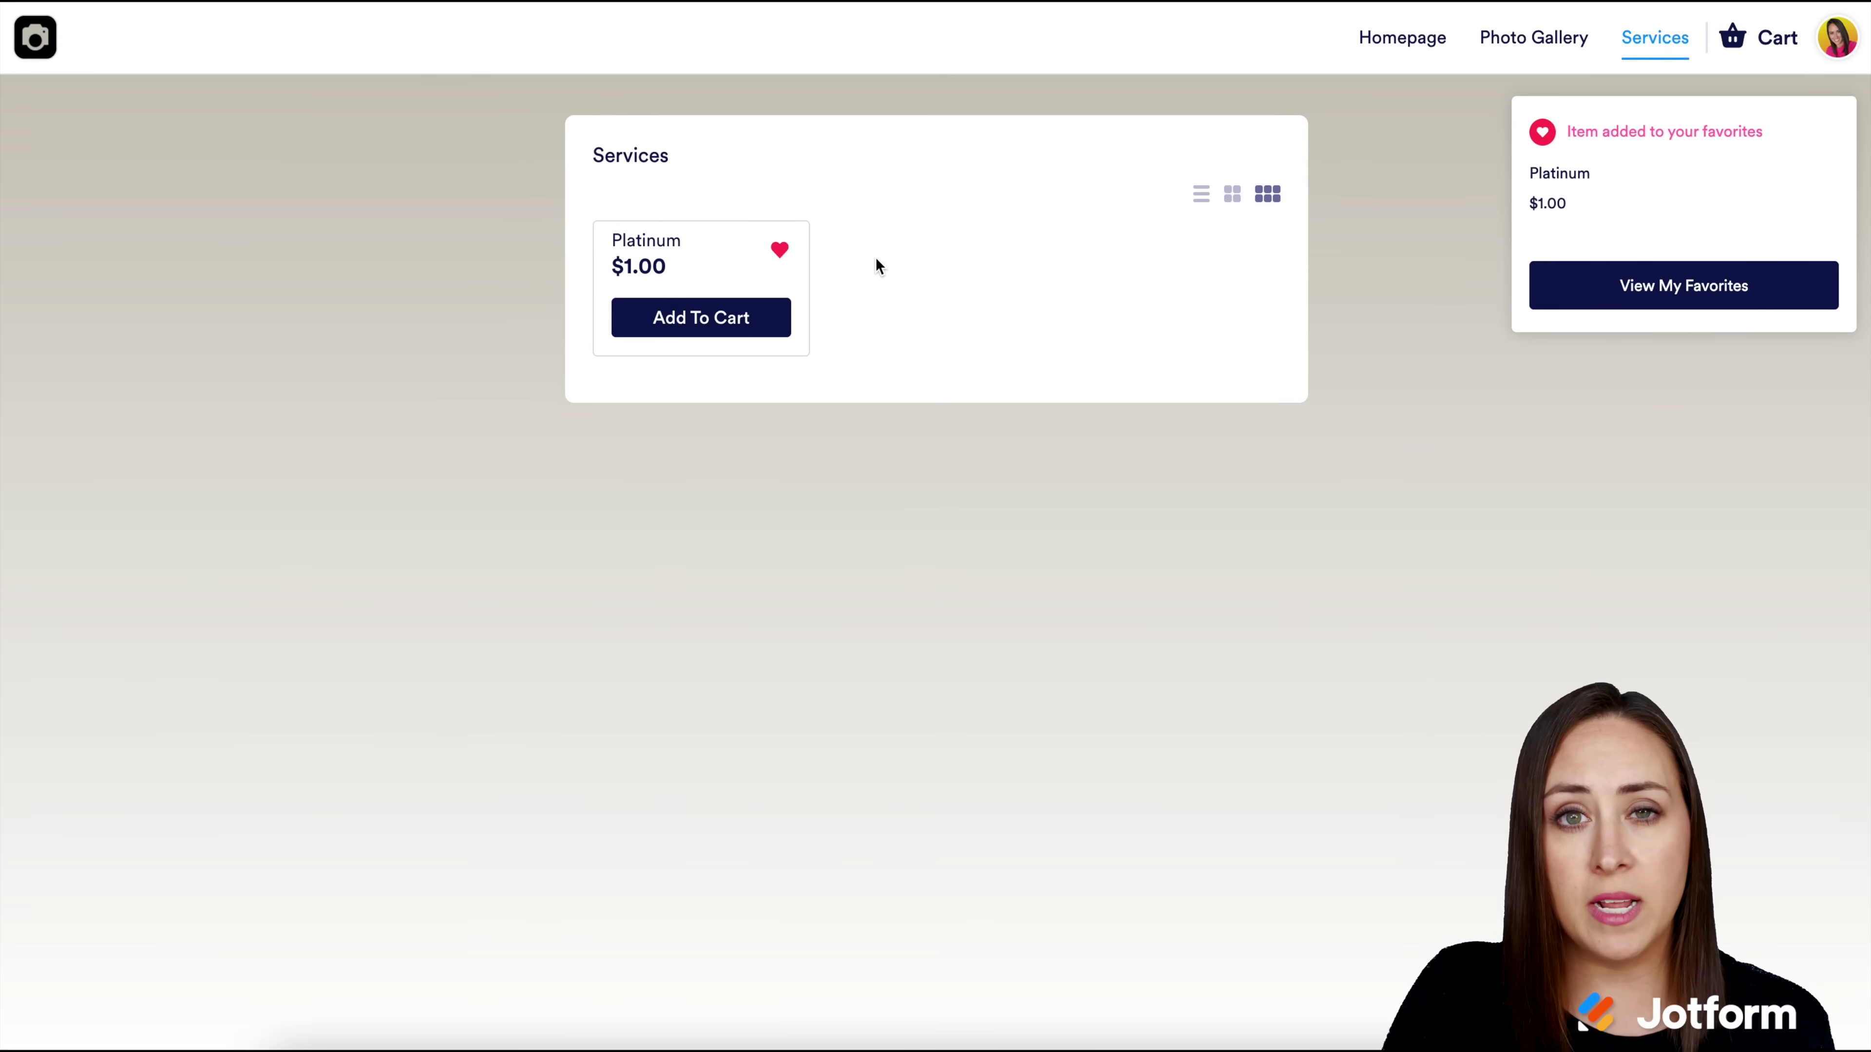
click(708, 265)
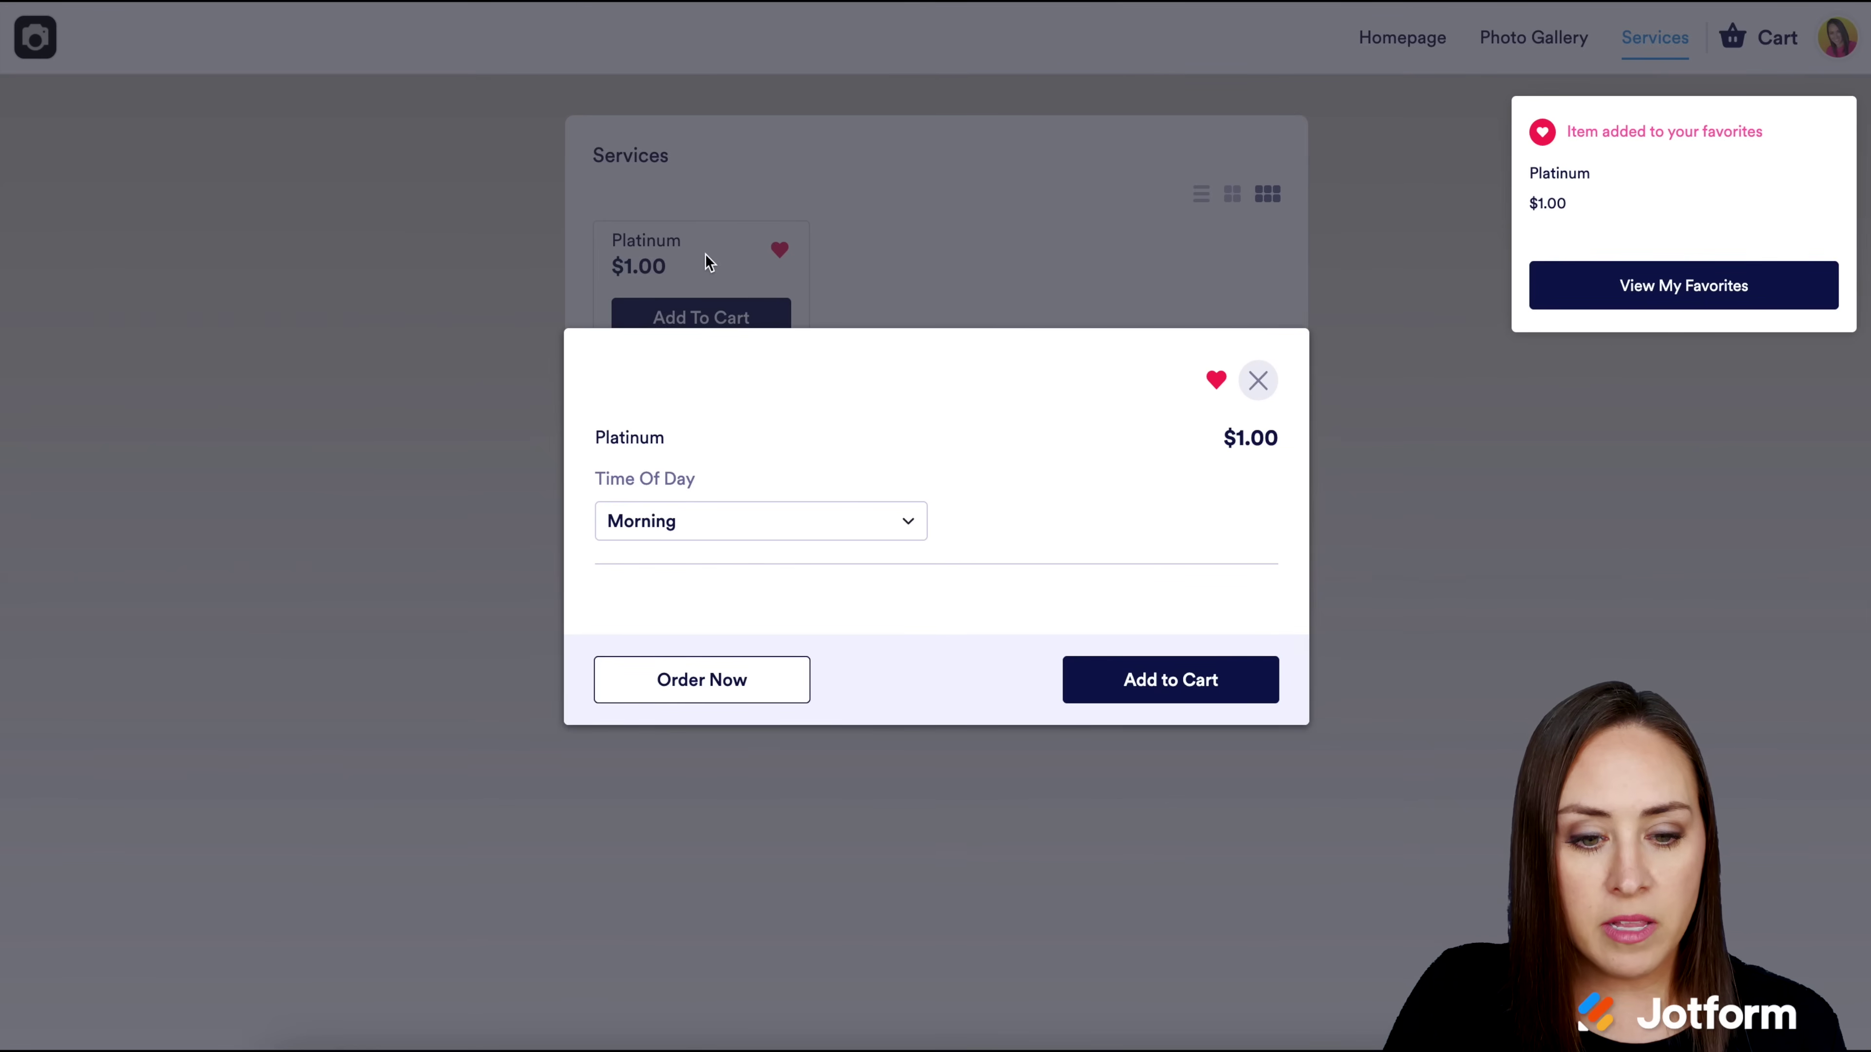
click(910, 530)
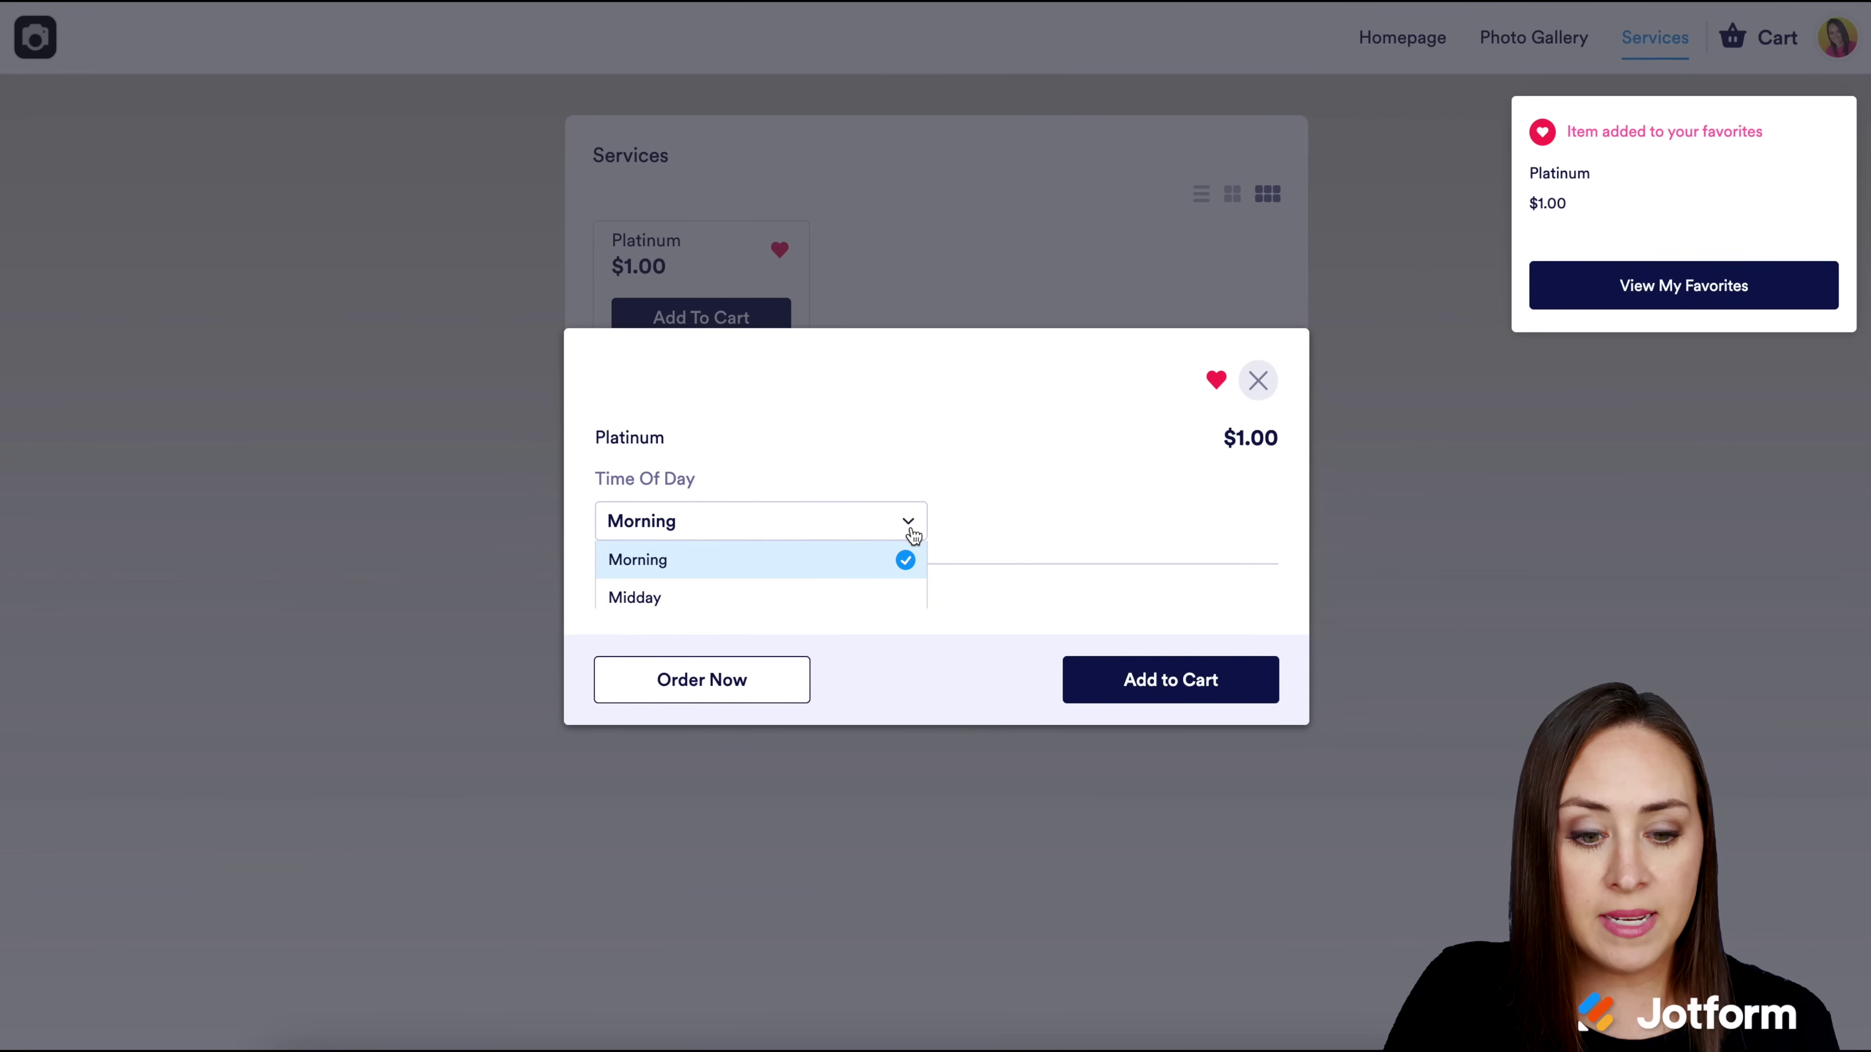
scroll(844, 612, down, 2)
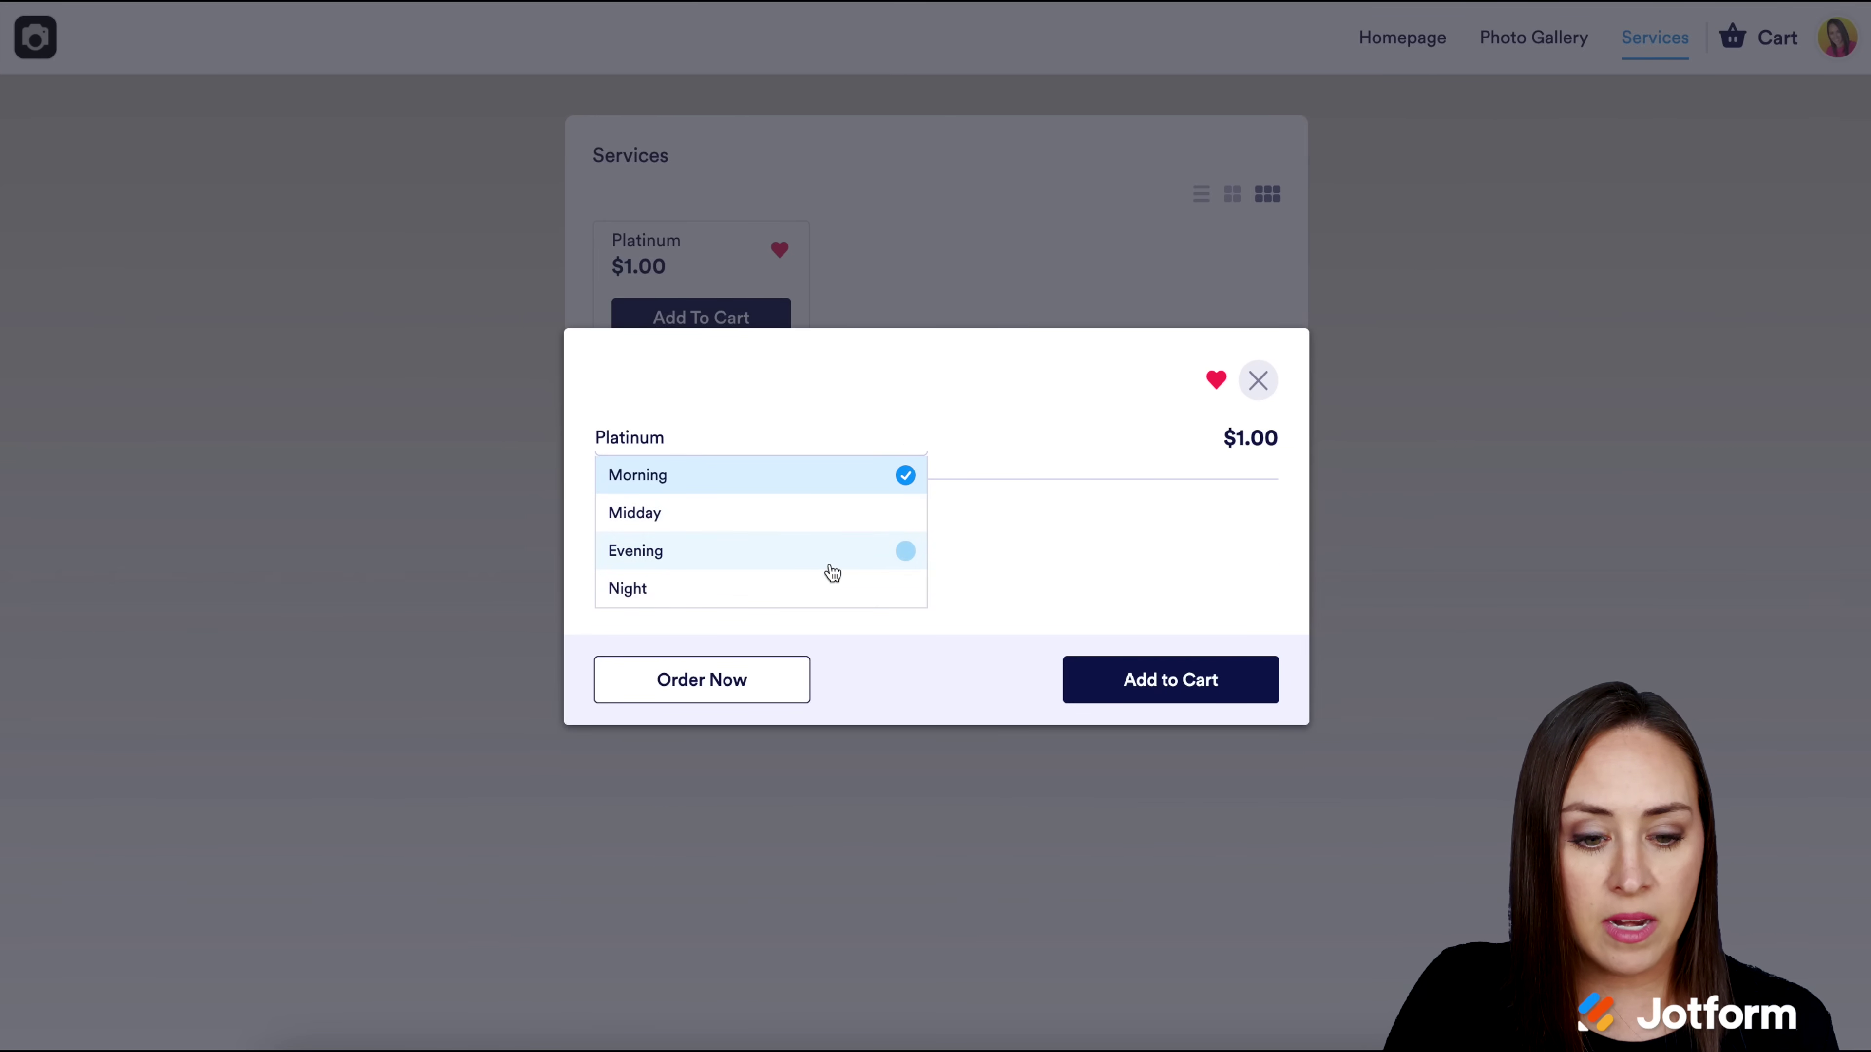
click(830, 572)
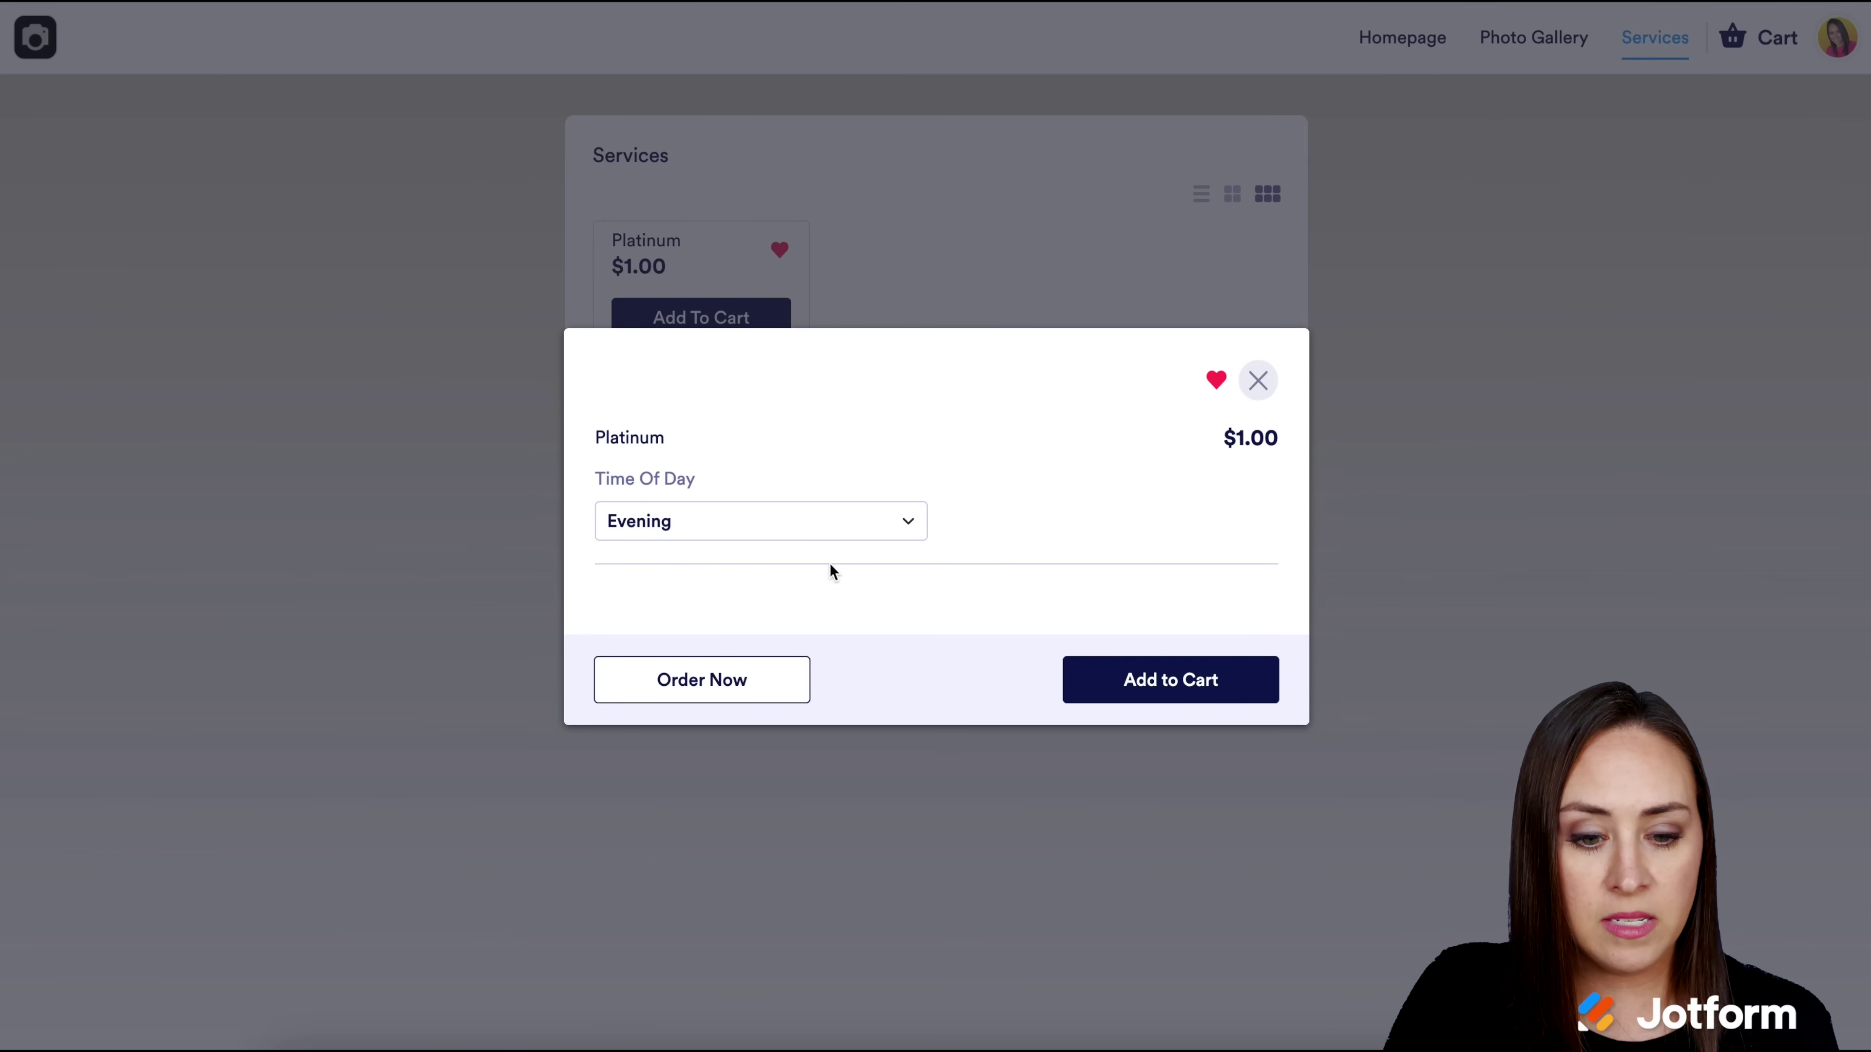
click(1203, 693)
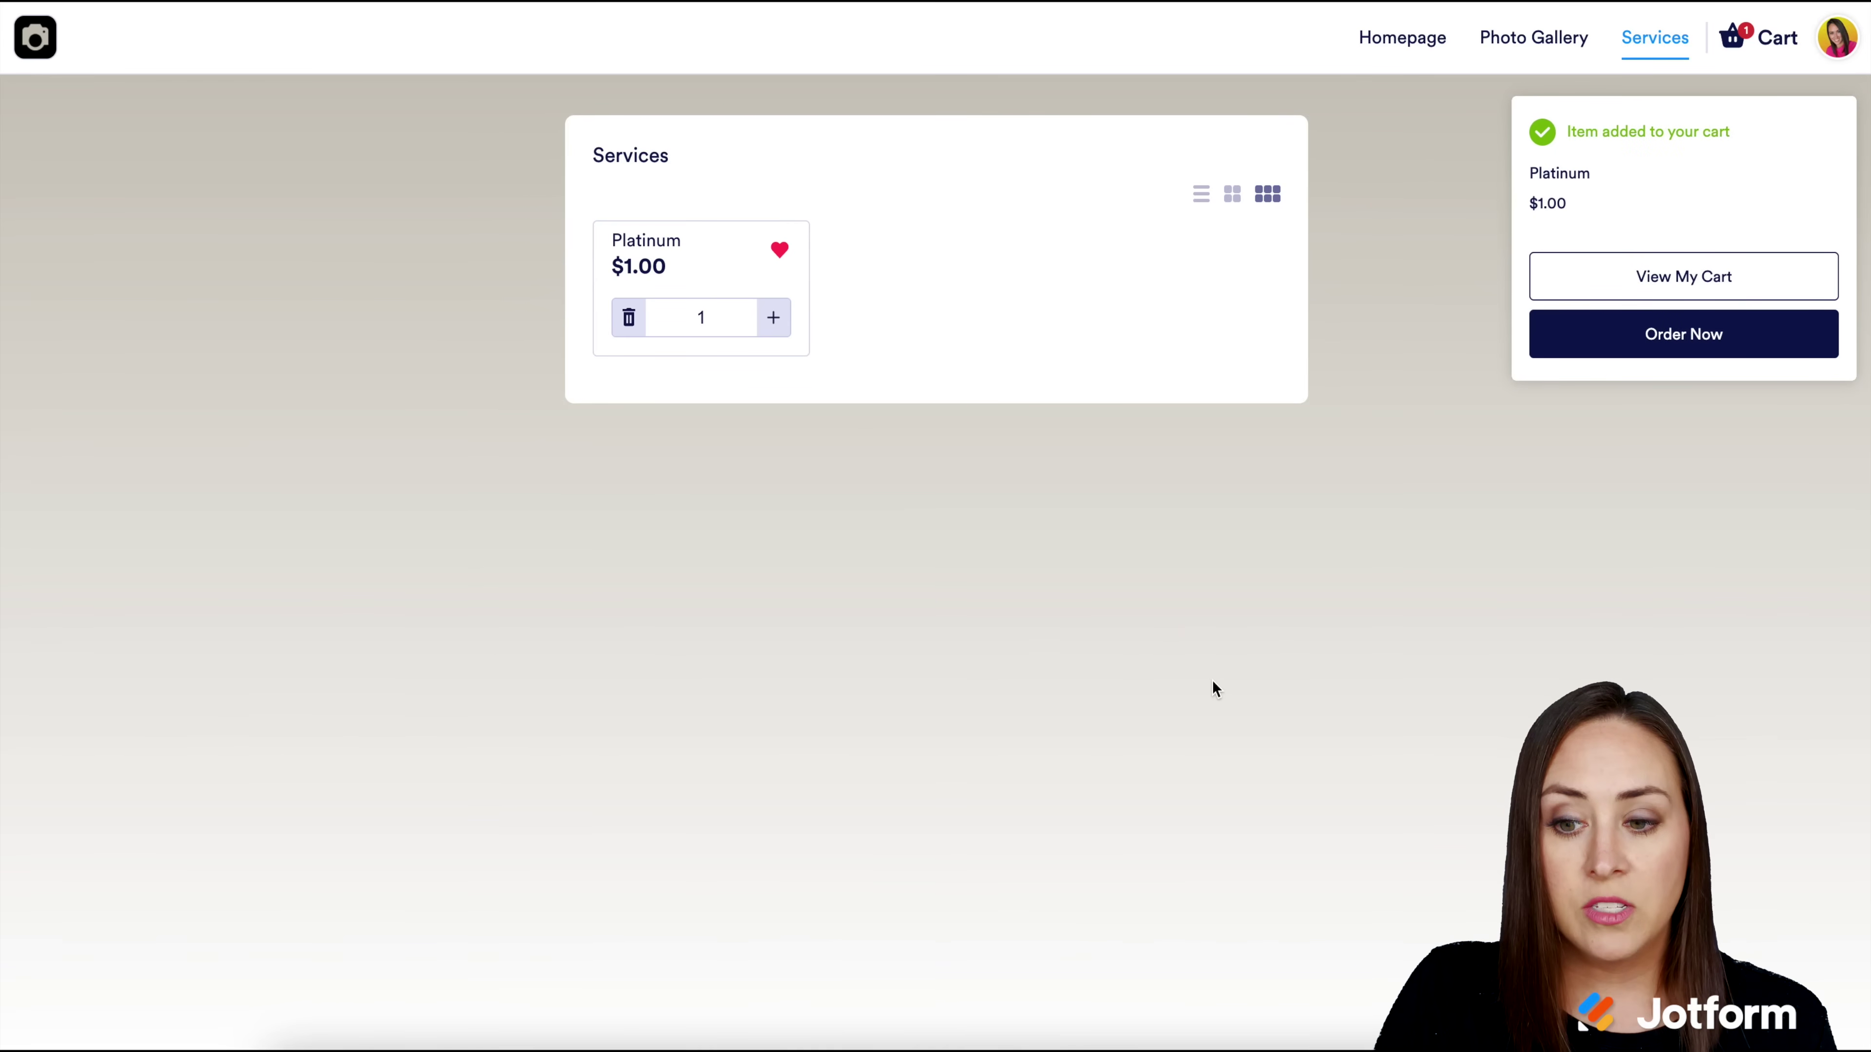
Review the cart and the favourited services, then return to the Platinum order summary
click(1775, 39)
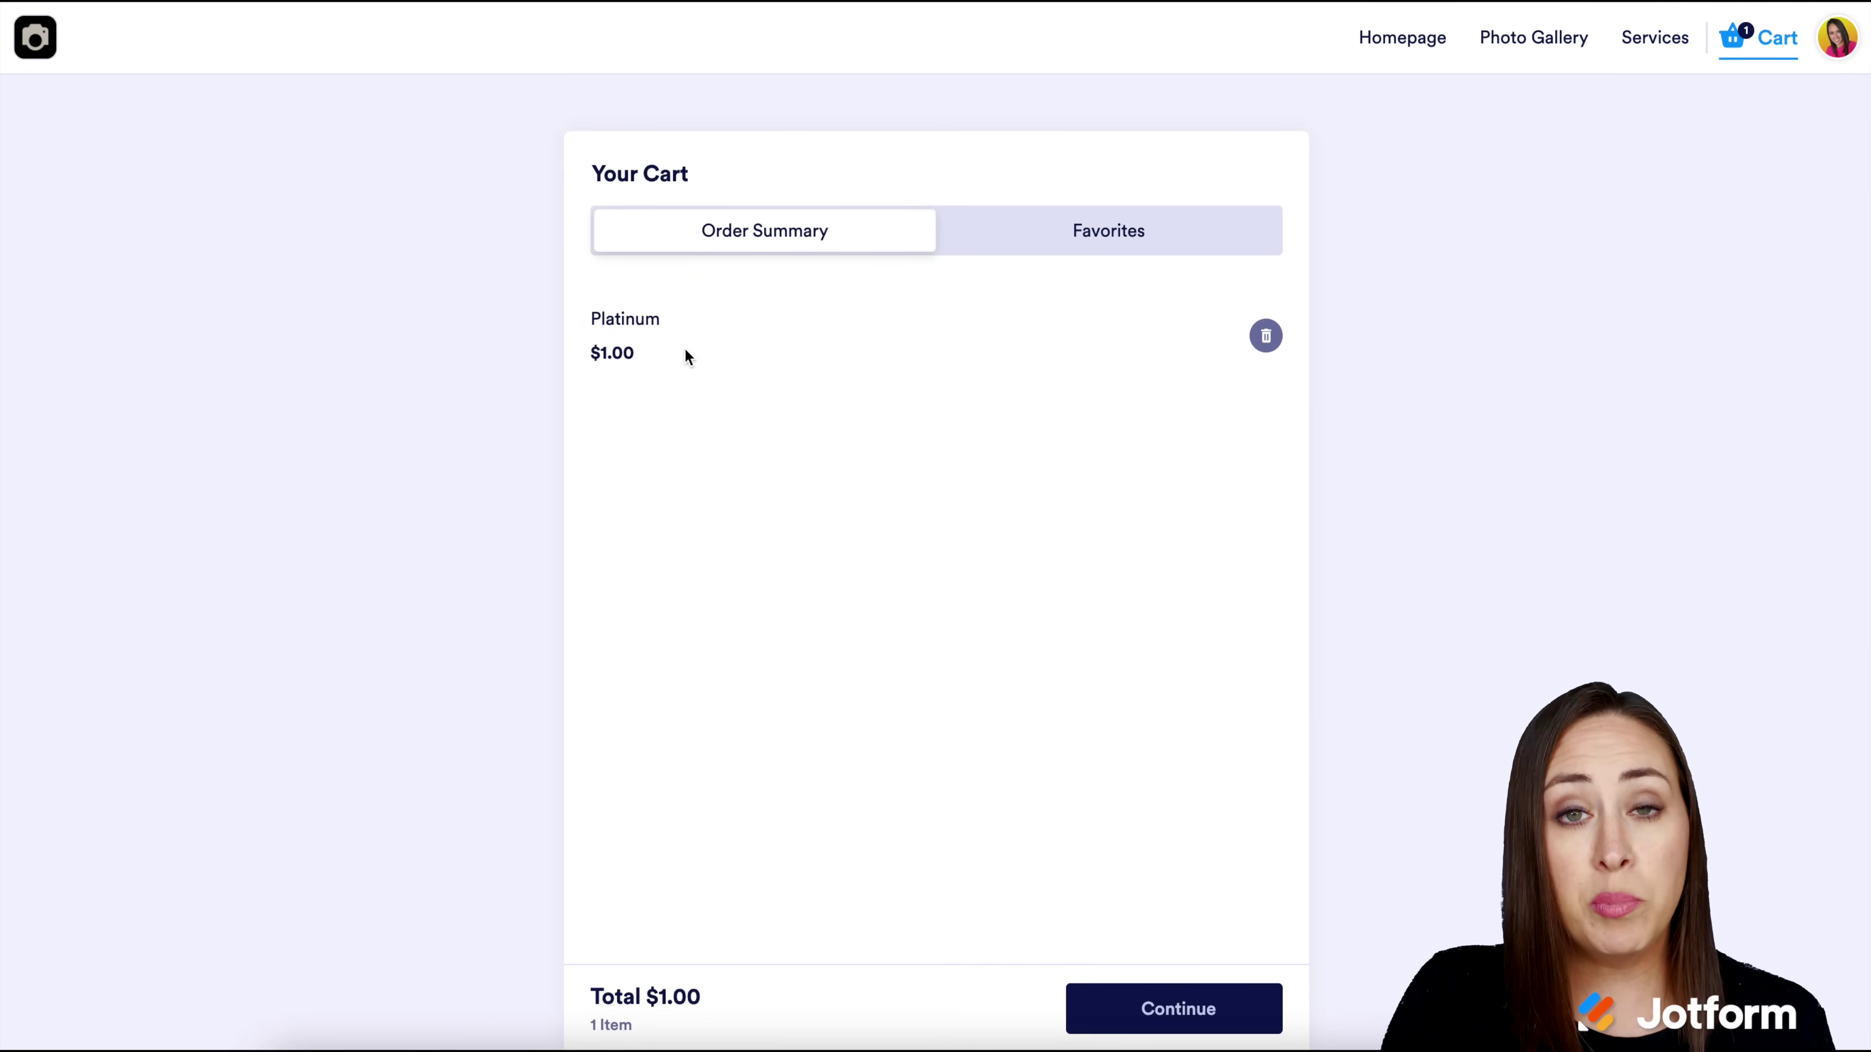
click(1131, 236)
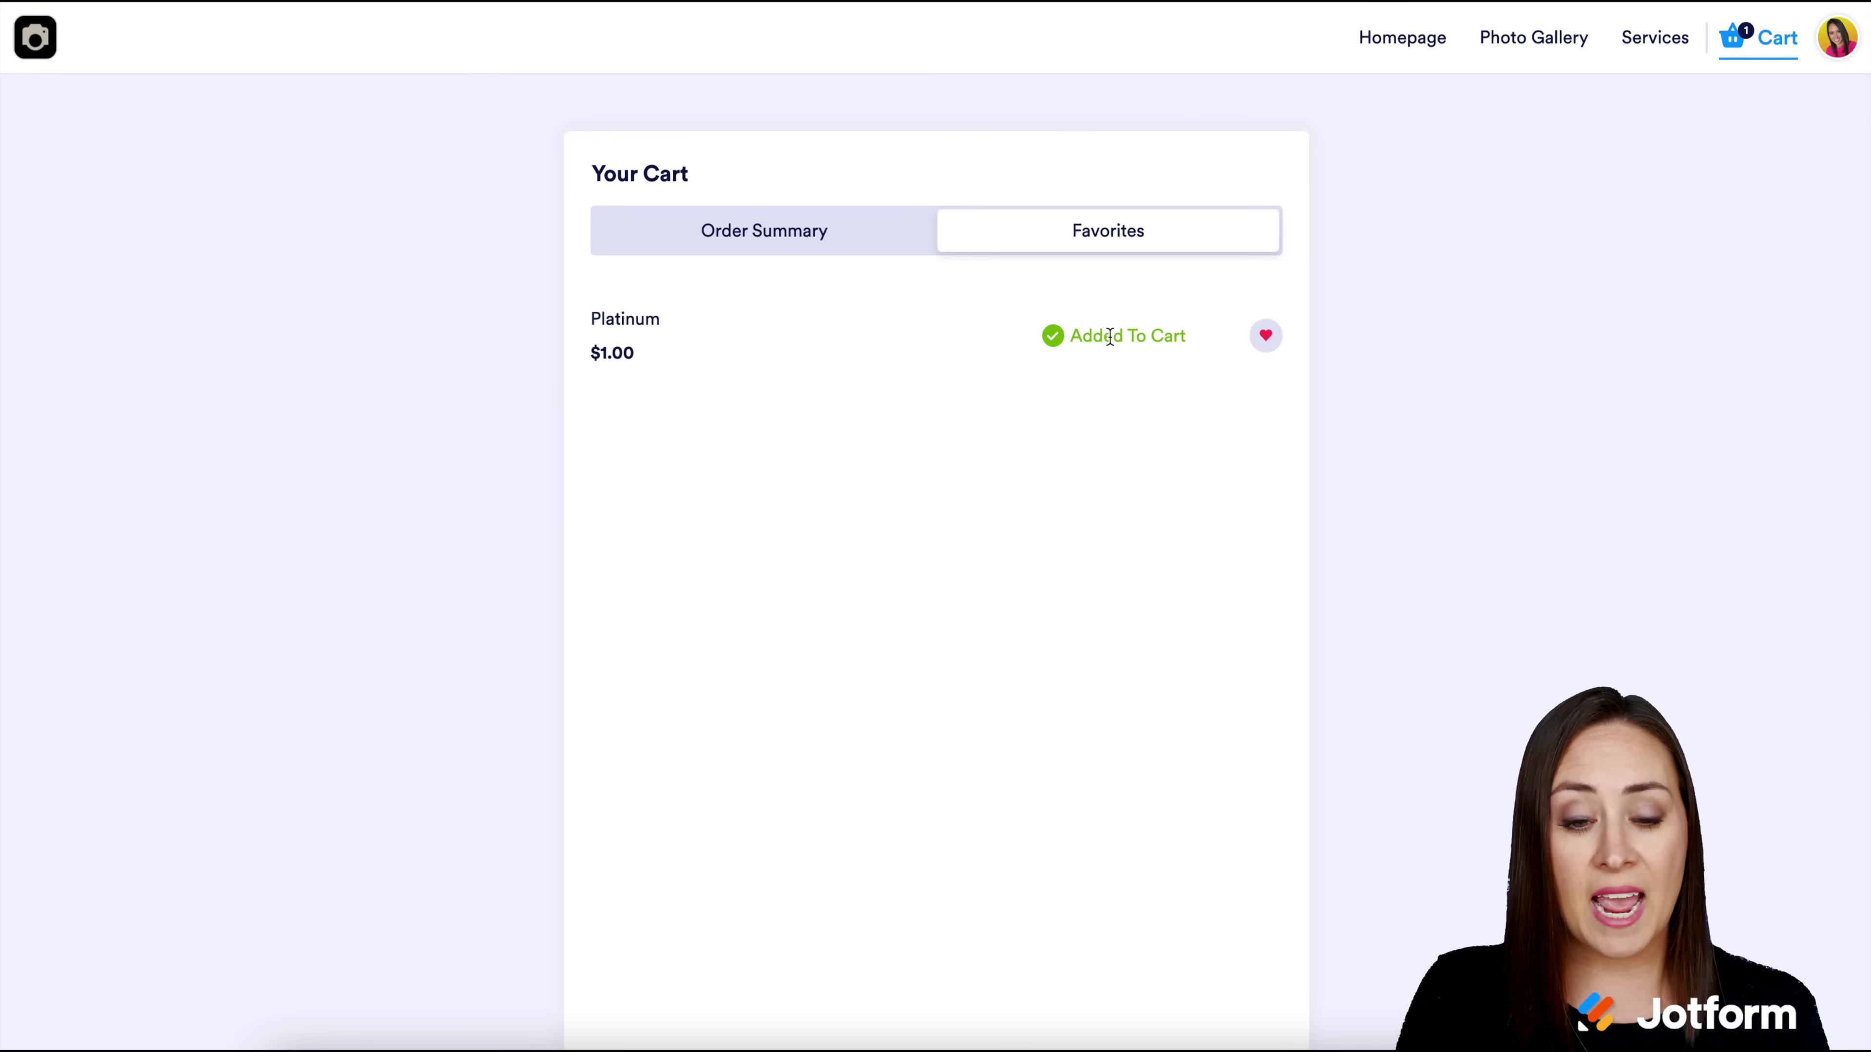
click(732, 233)
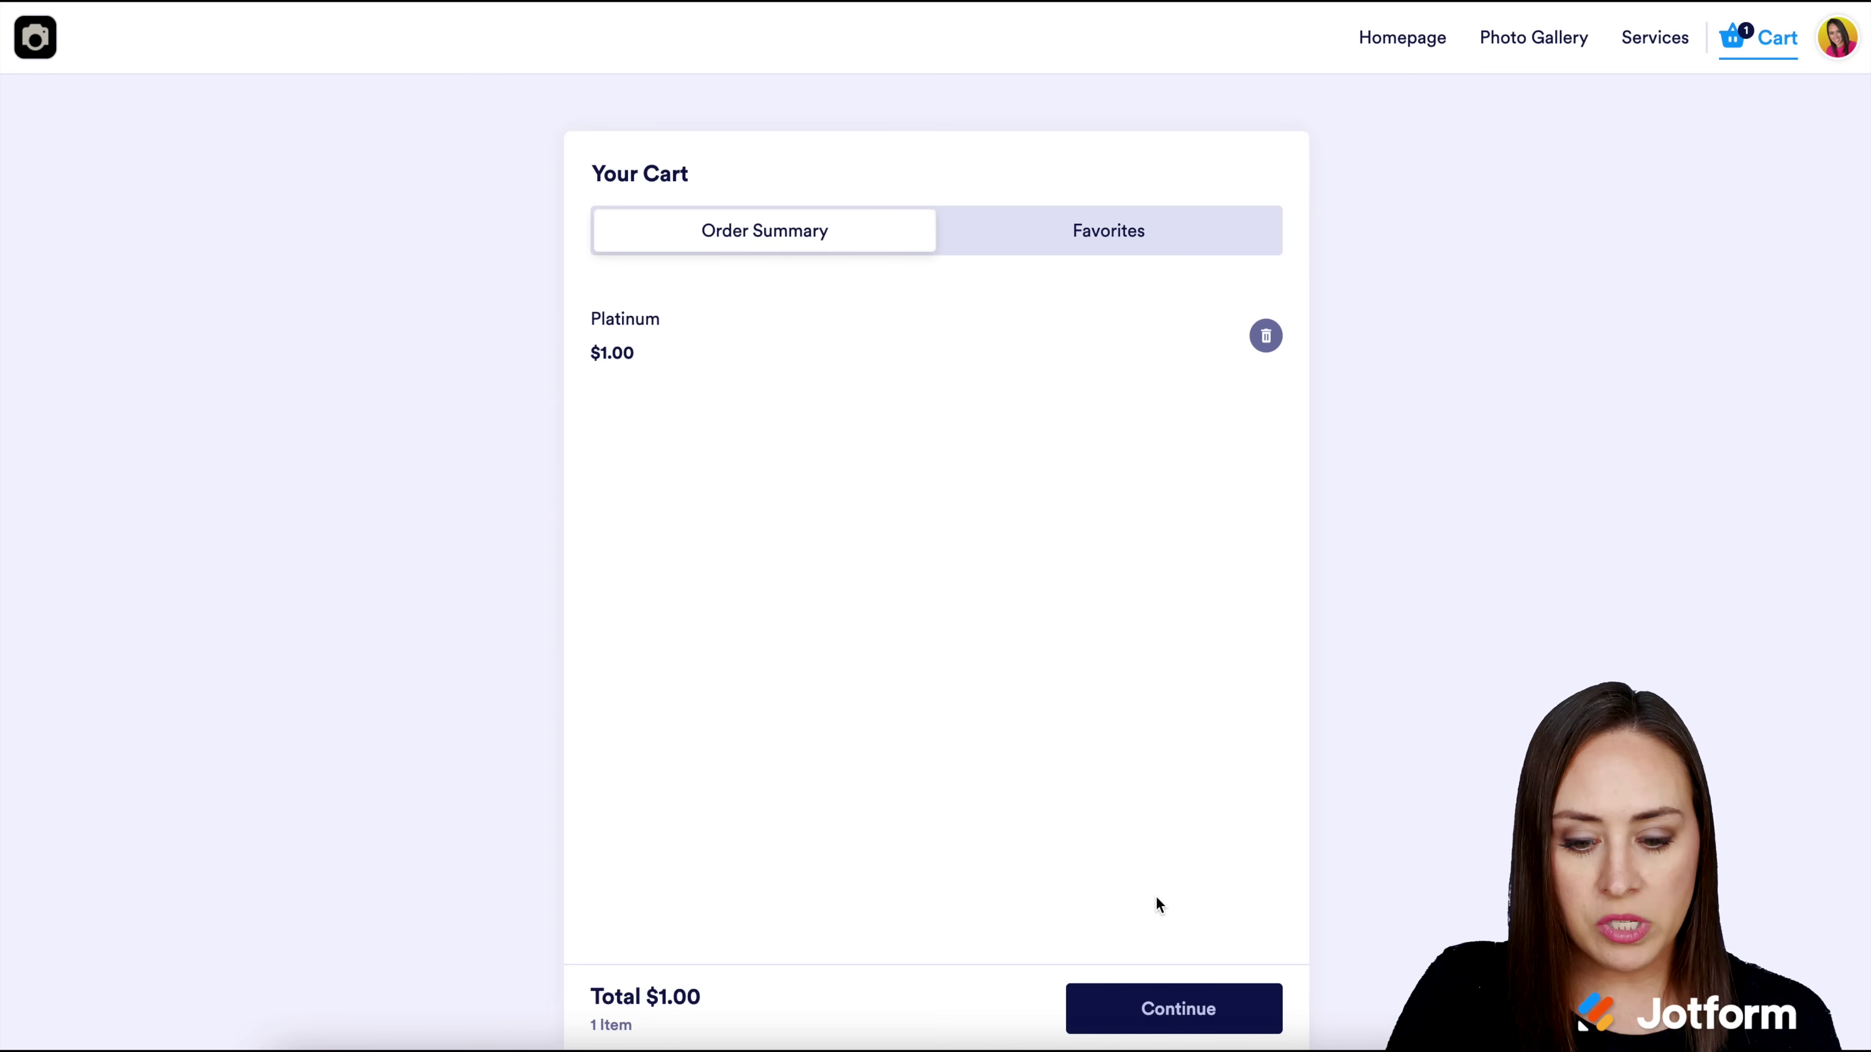
Check out and pay the $1.00 Platinum order by credit card
click(1173, 1026)
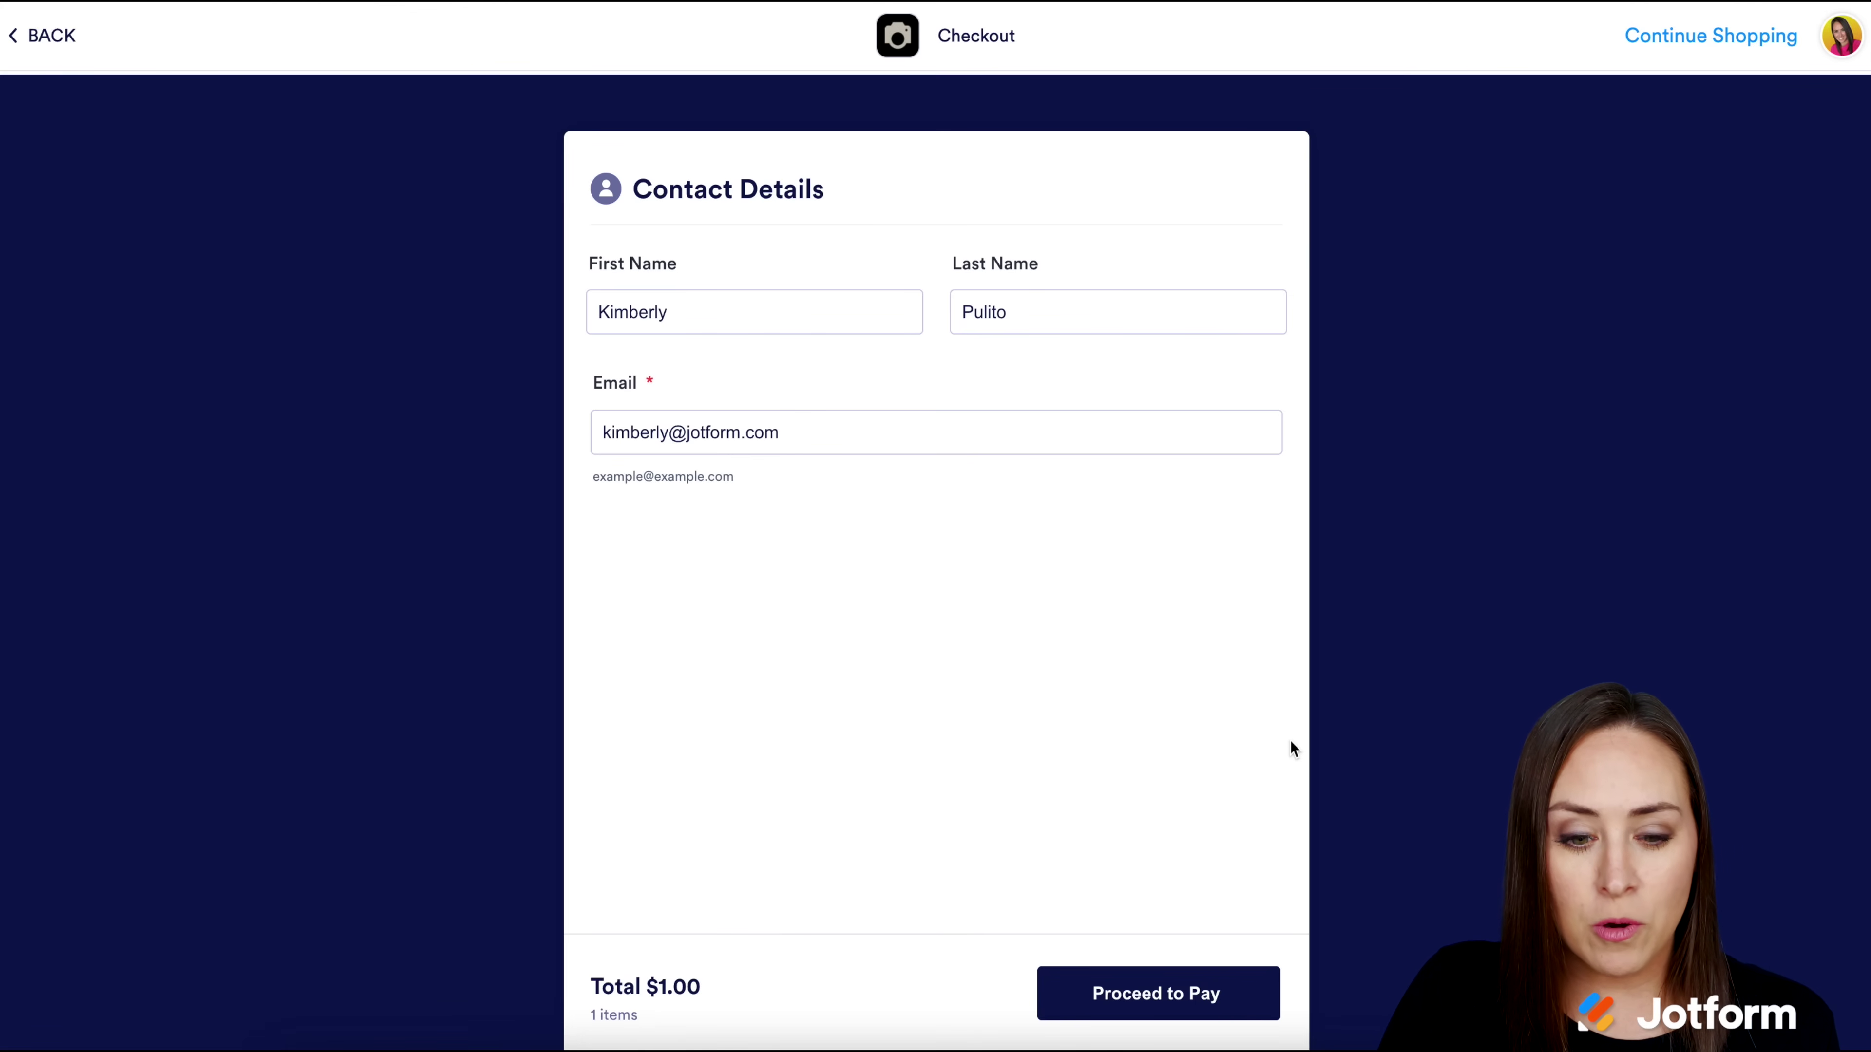
click(1162, 993)
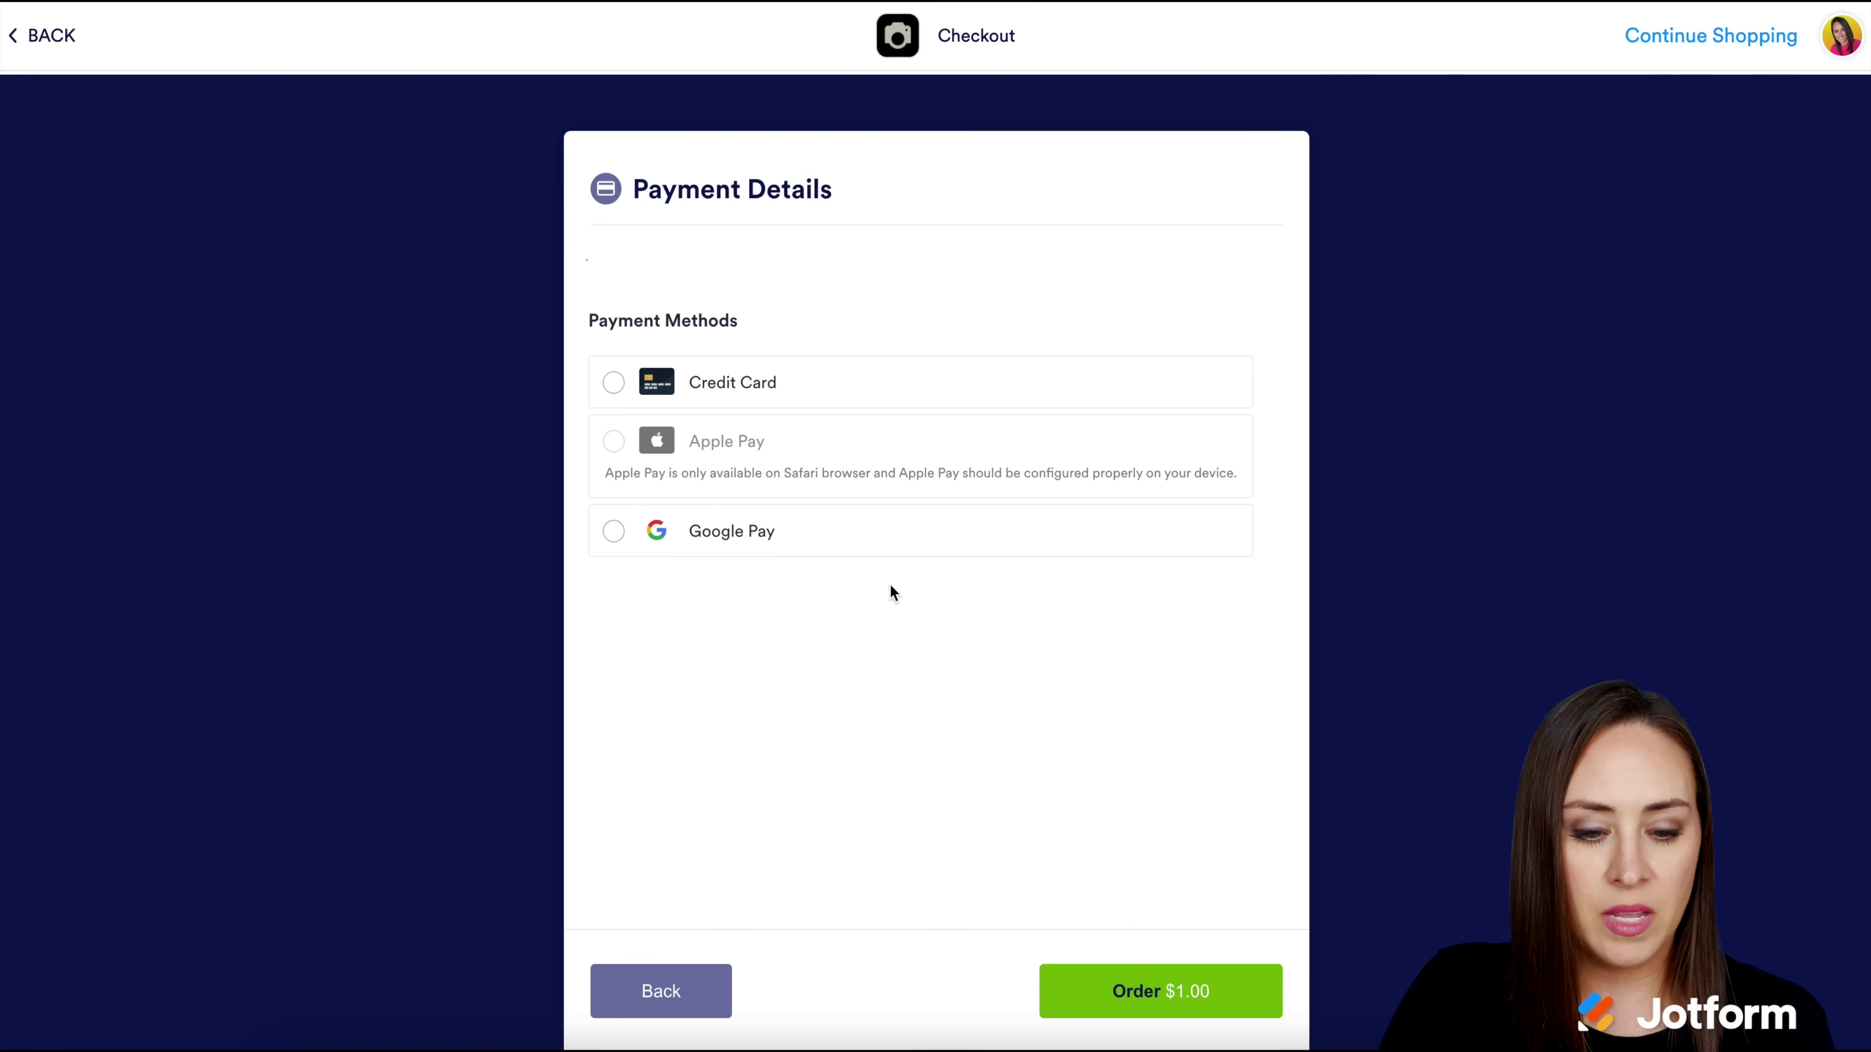
click(614, 382)
click(727, 443)
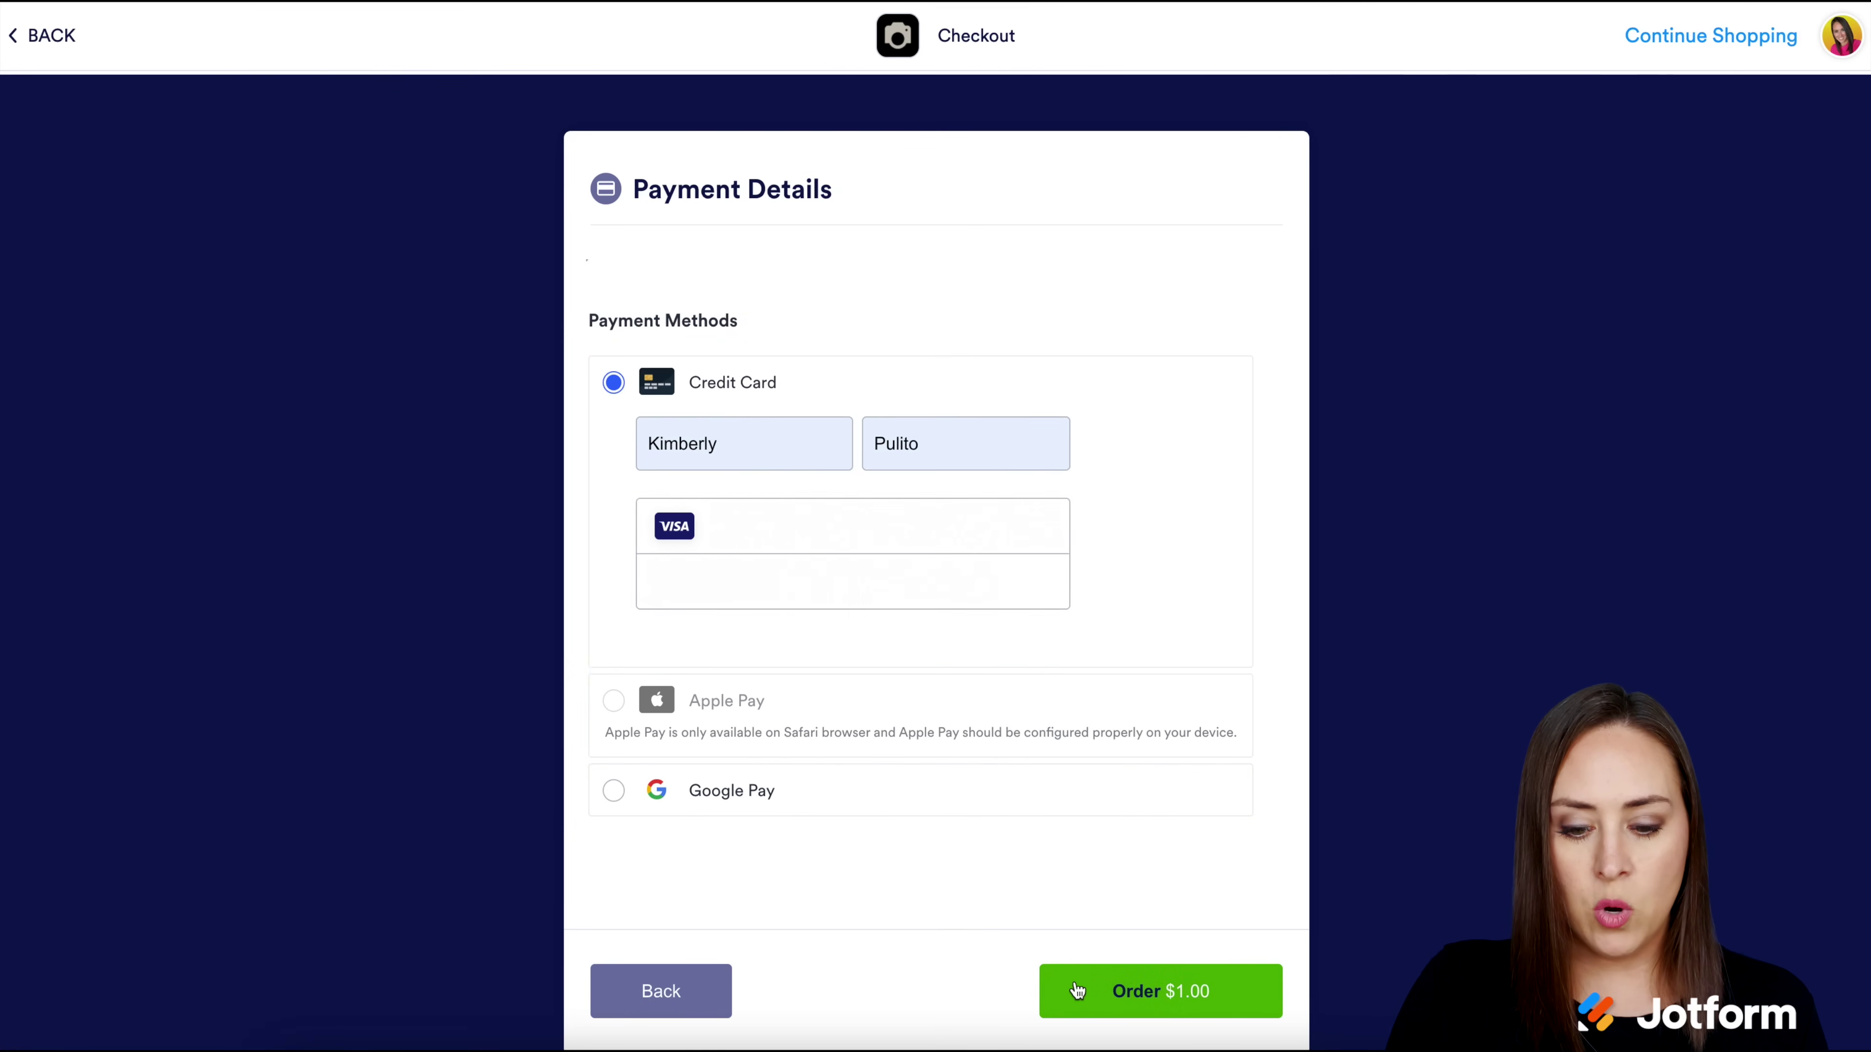
click(1077, 991)
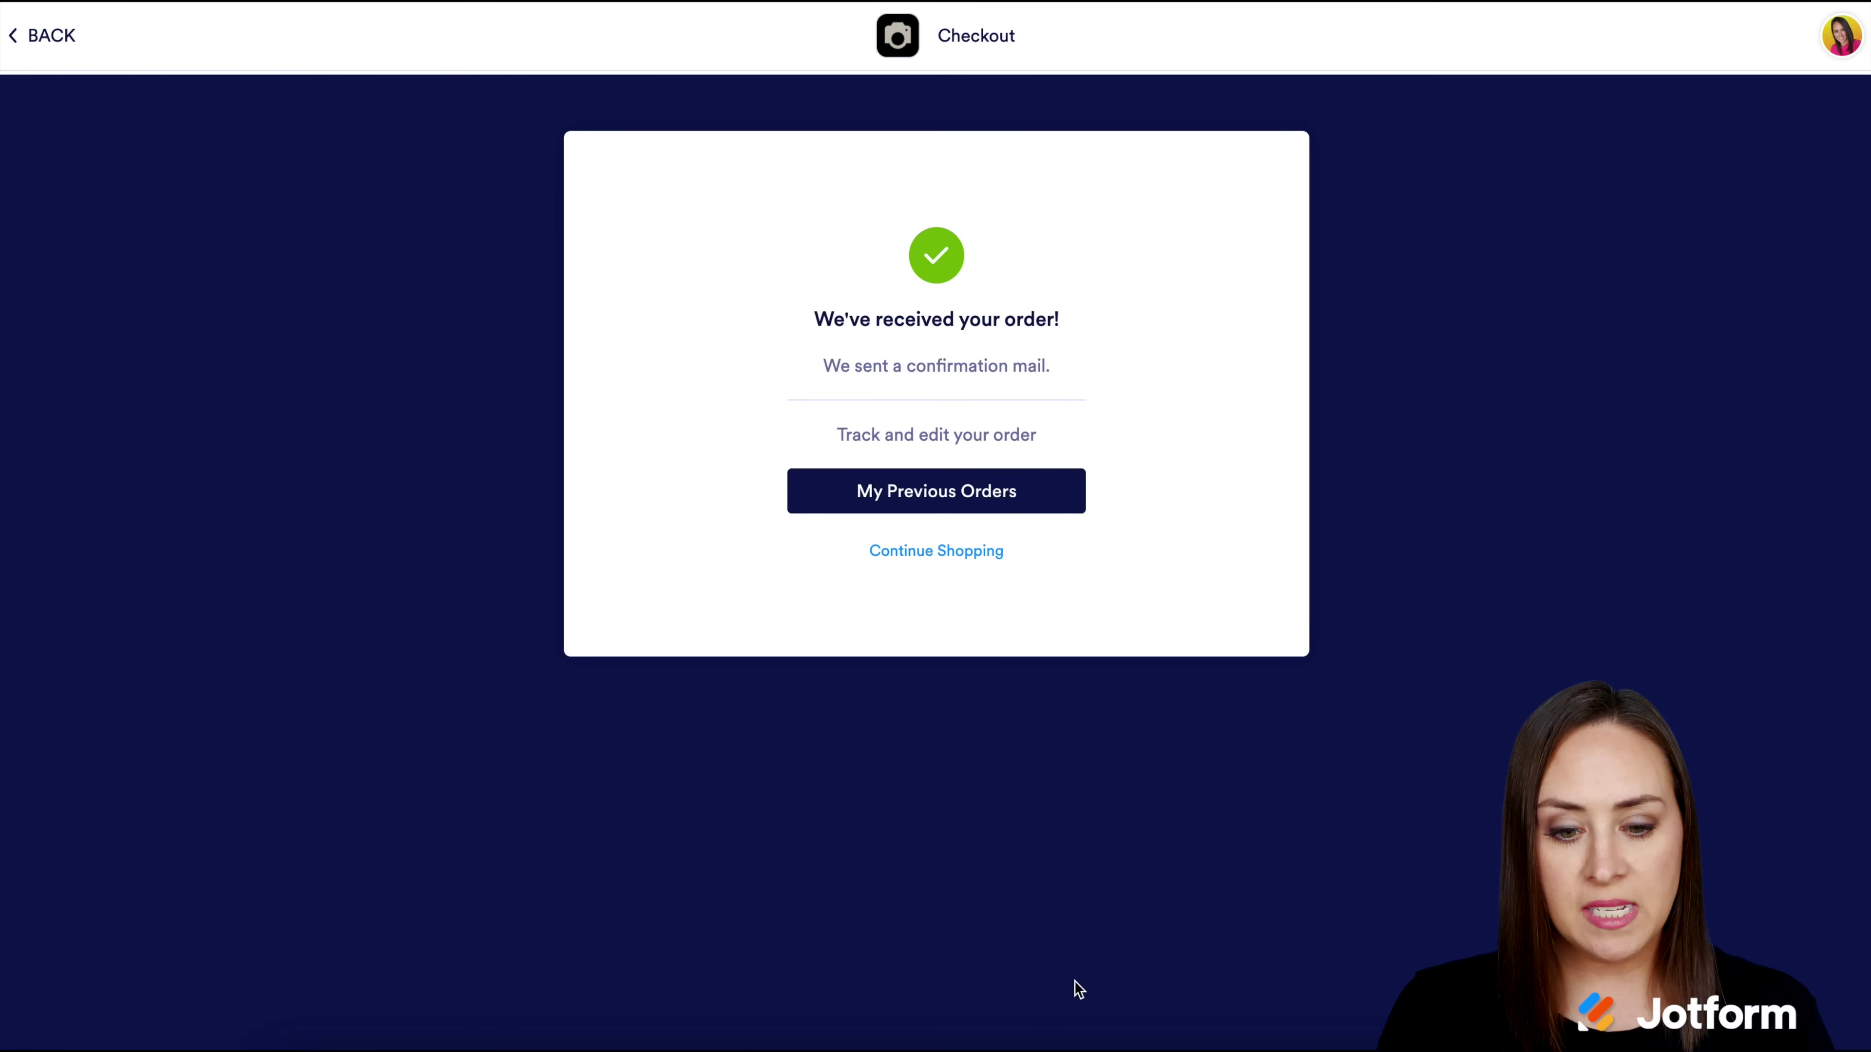
Find the $1.00 Platinum order under My Previous Orders and the account menu's Previous Orders
click(1015, 492)
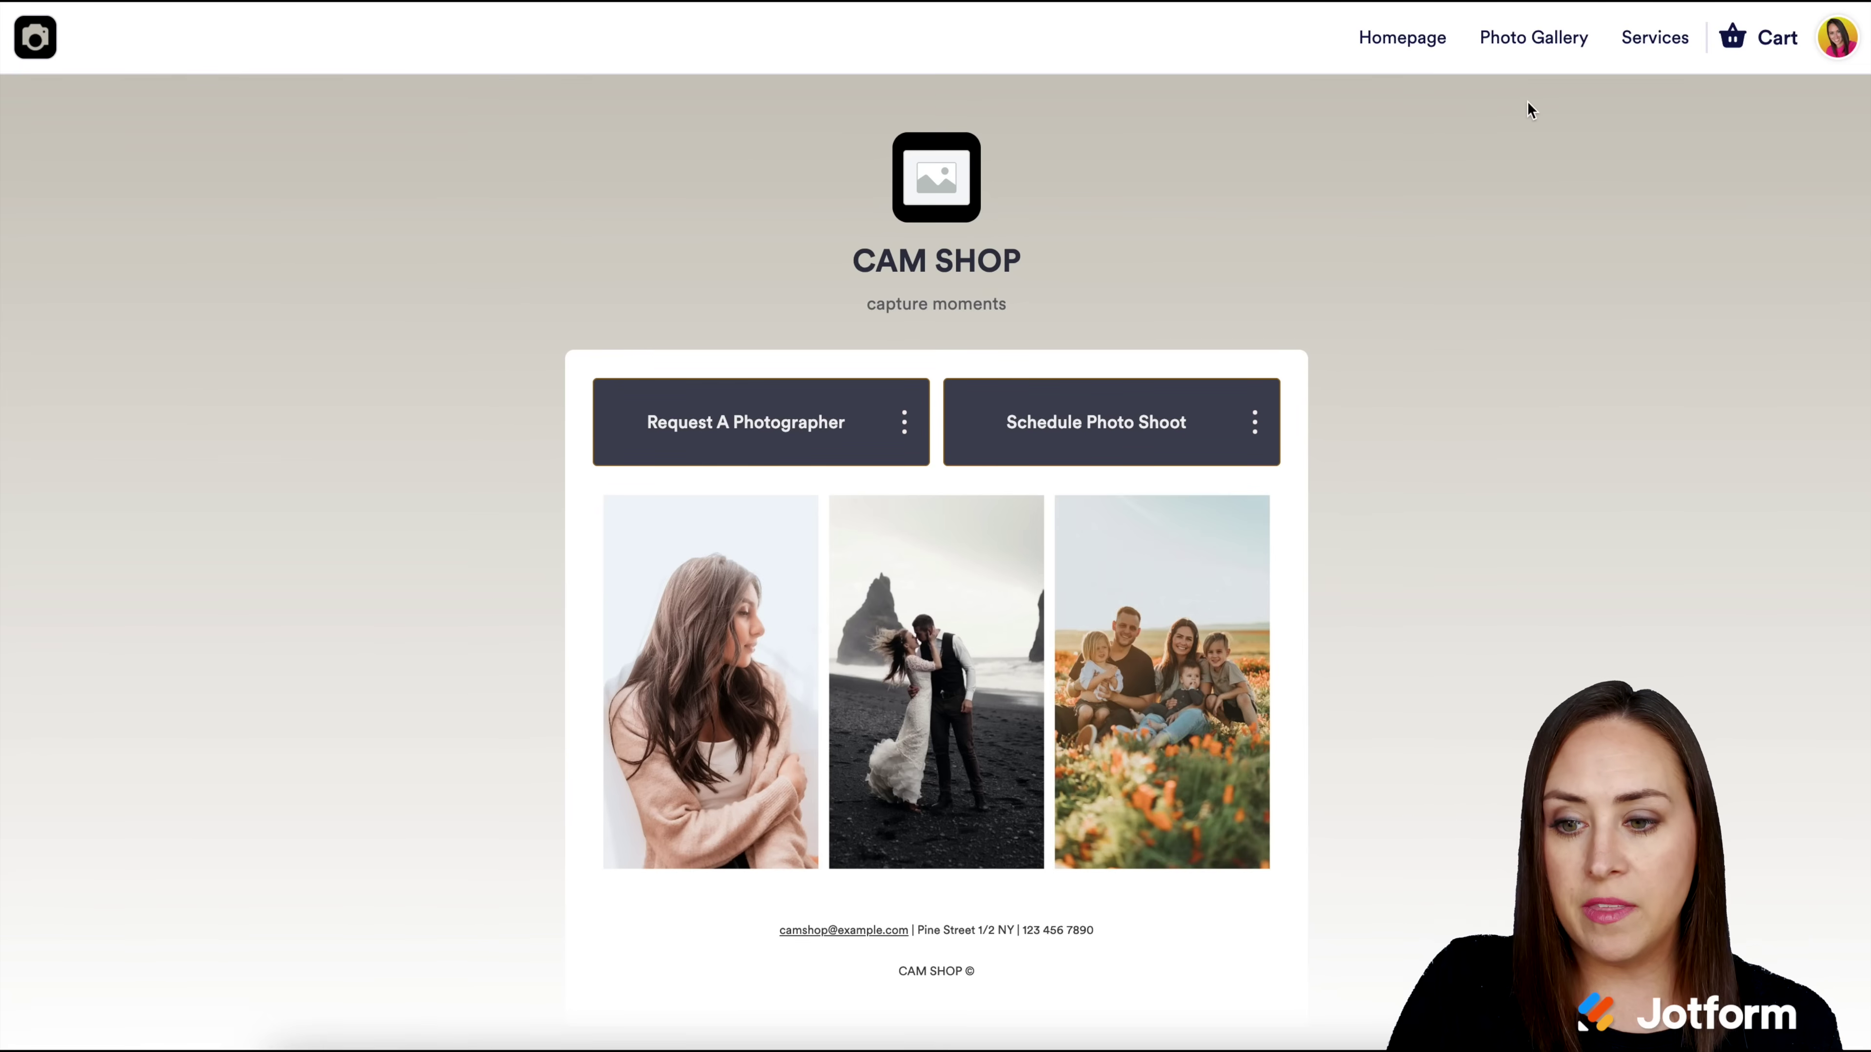
click(1841, 46)
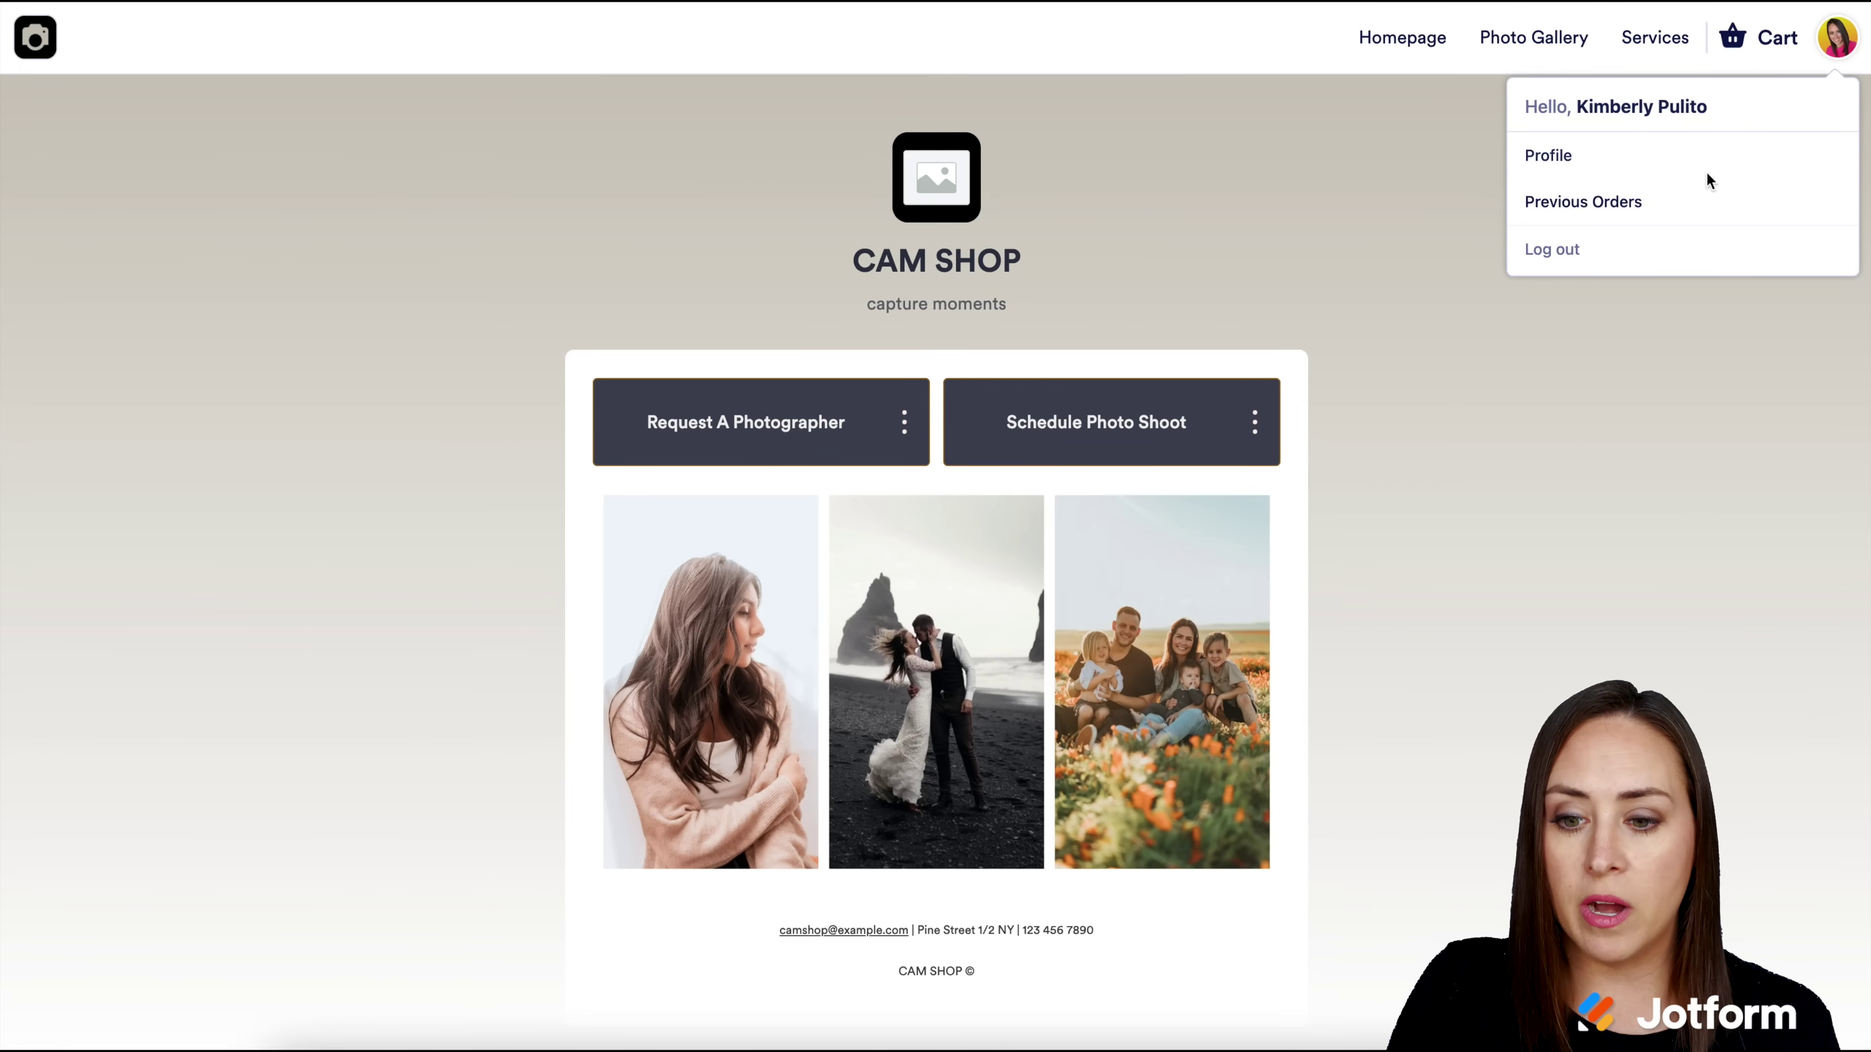
click(1586, 214)
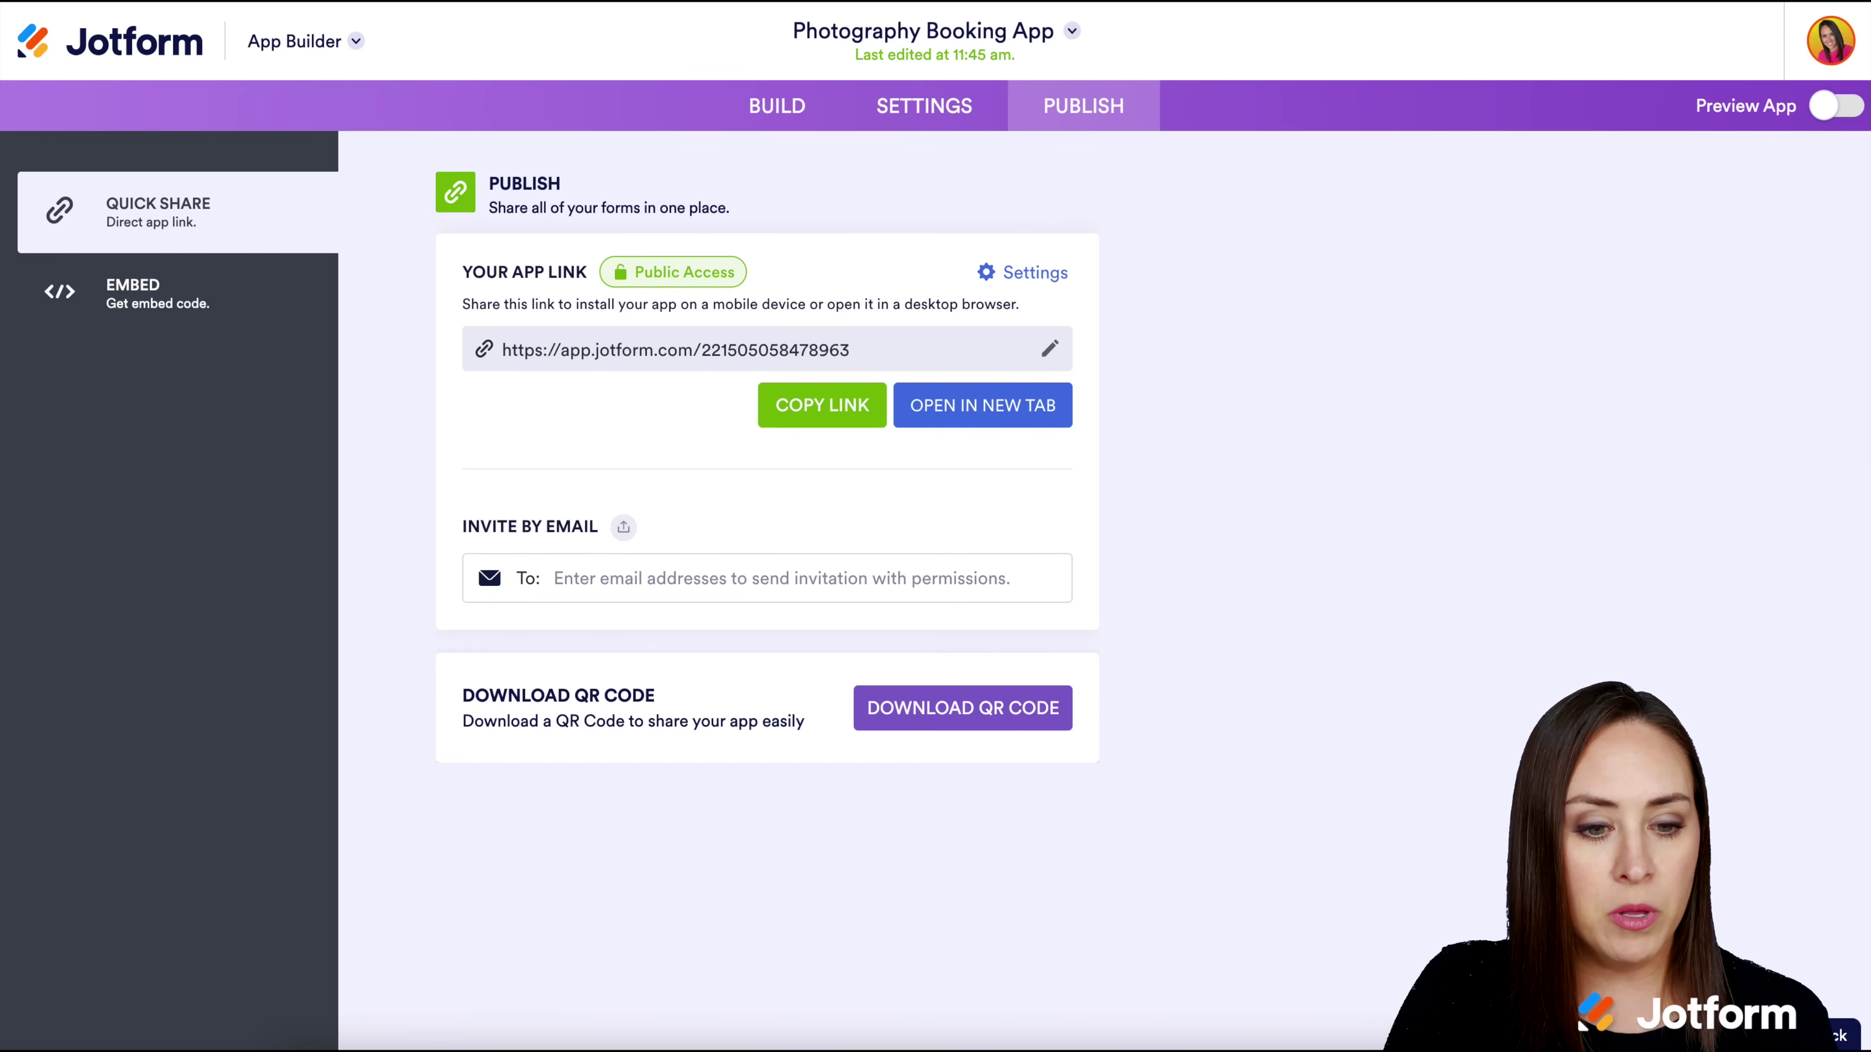
Open the app's Orders table in Tables and scan the Platinum entry's Order Received status
click(355, 46)
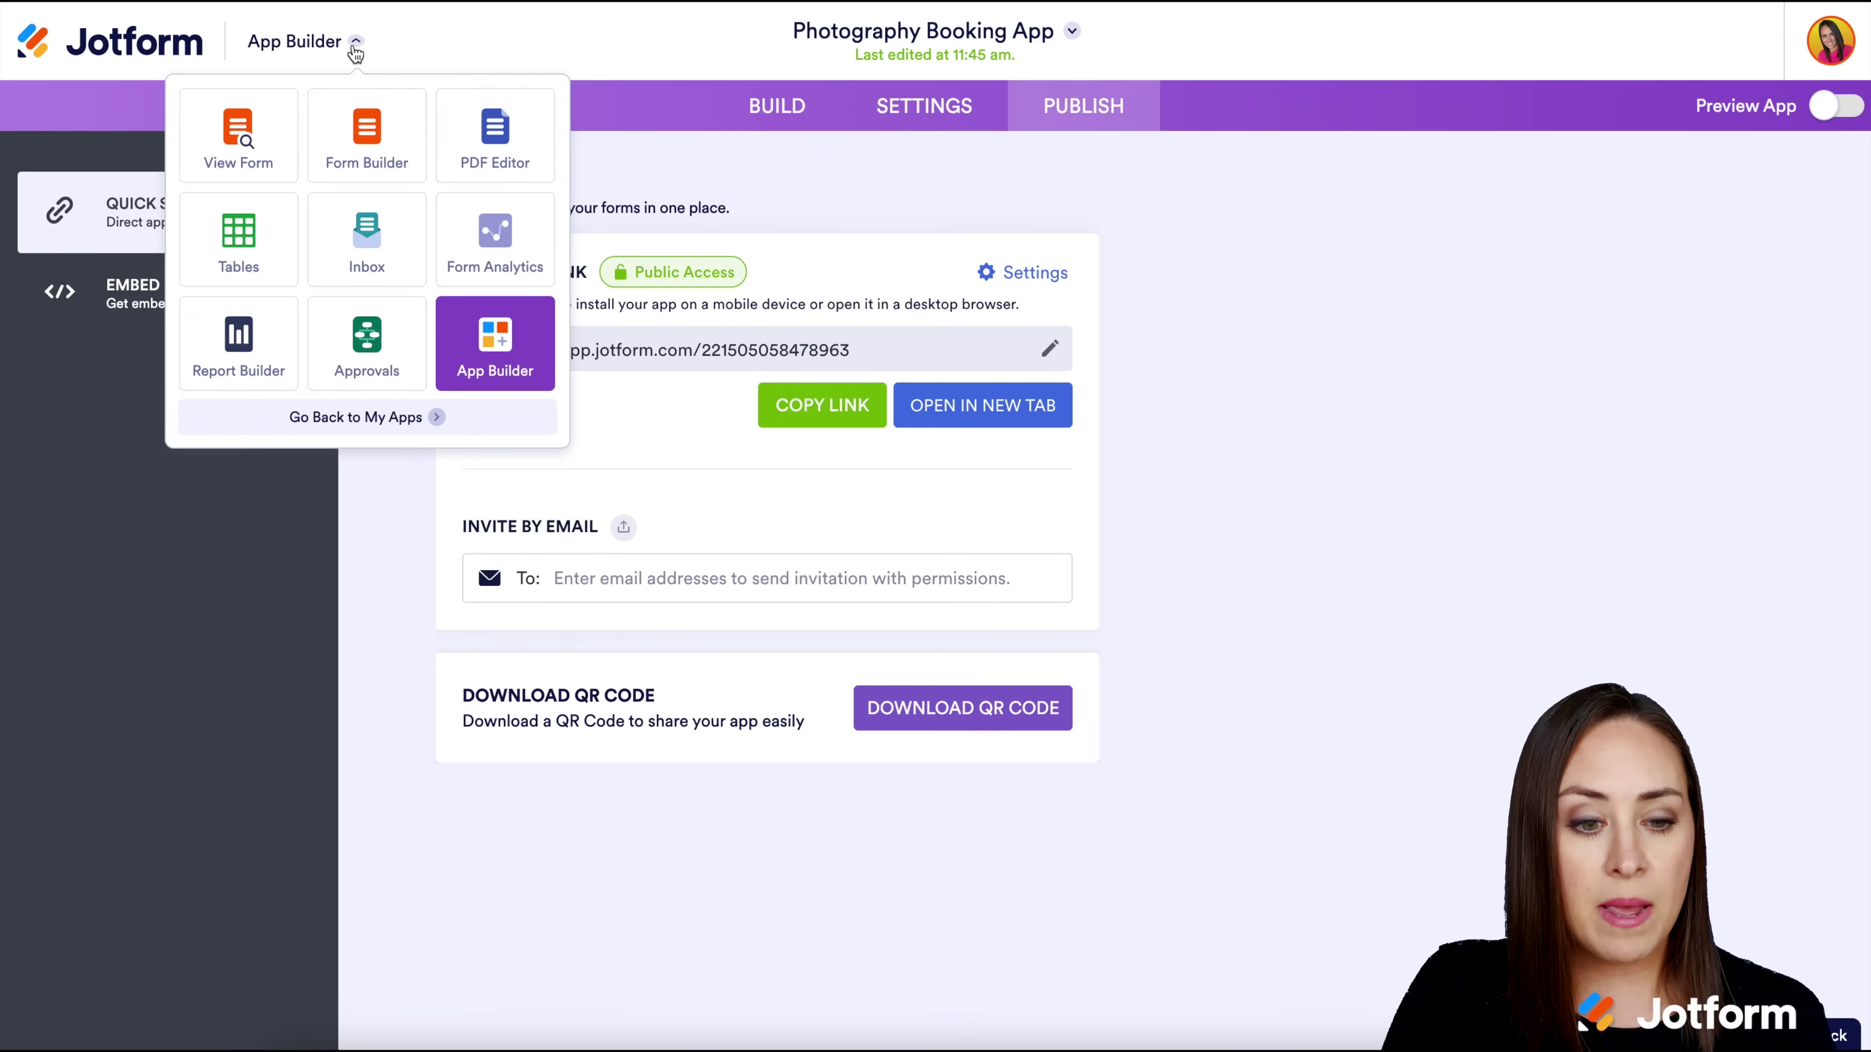
click(251, 244)
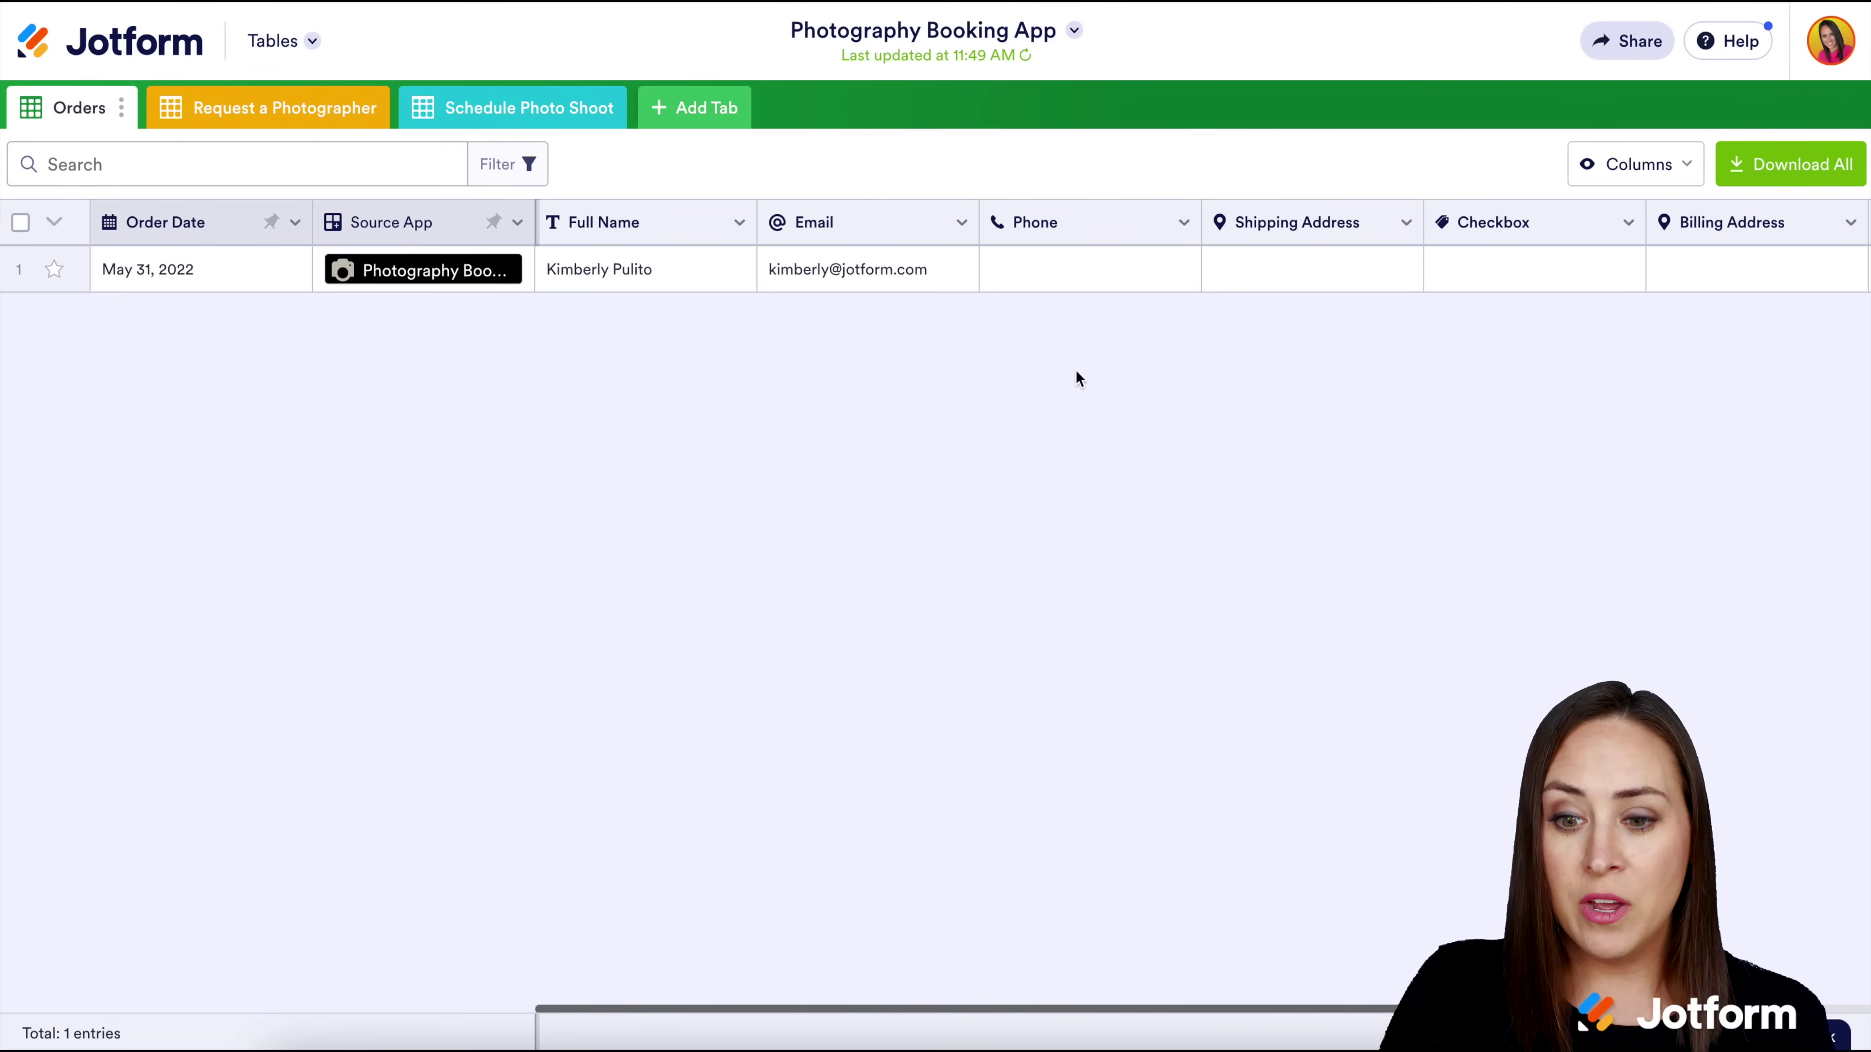
scroll(1343, 363, right, 8)
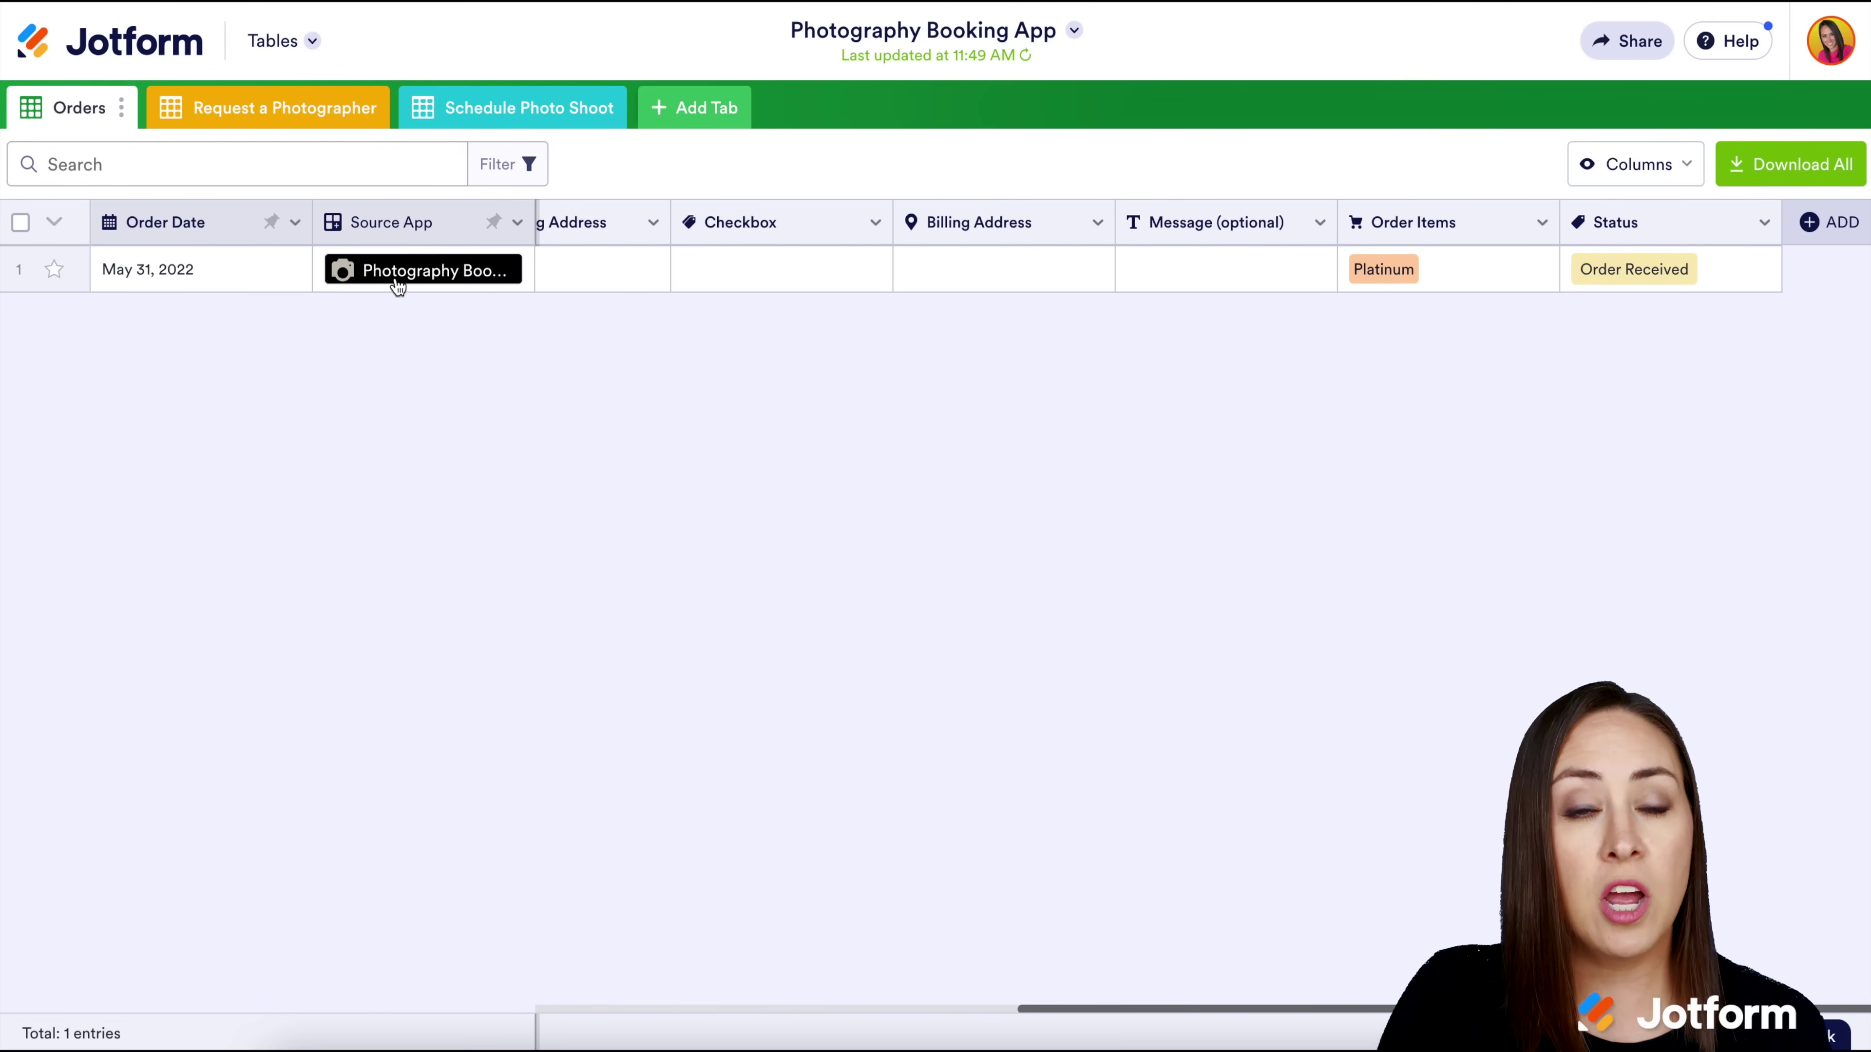
scroll(915, 273, left, 5)
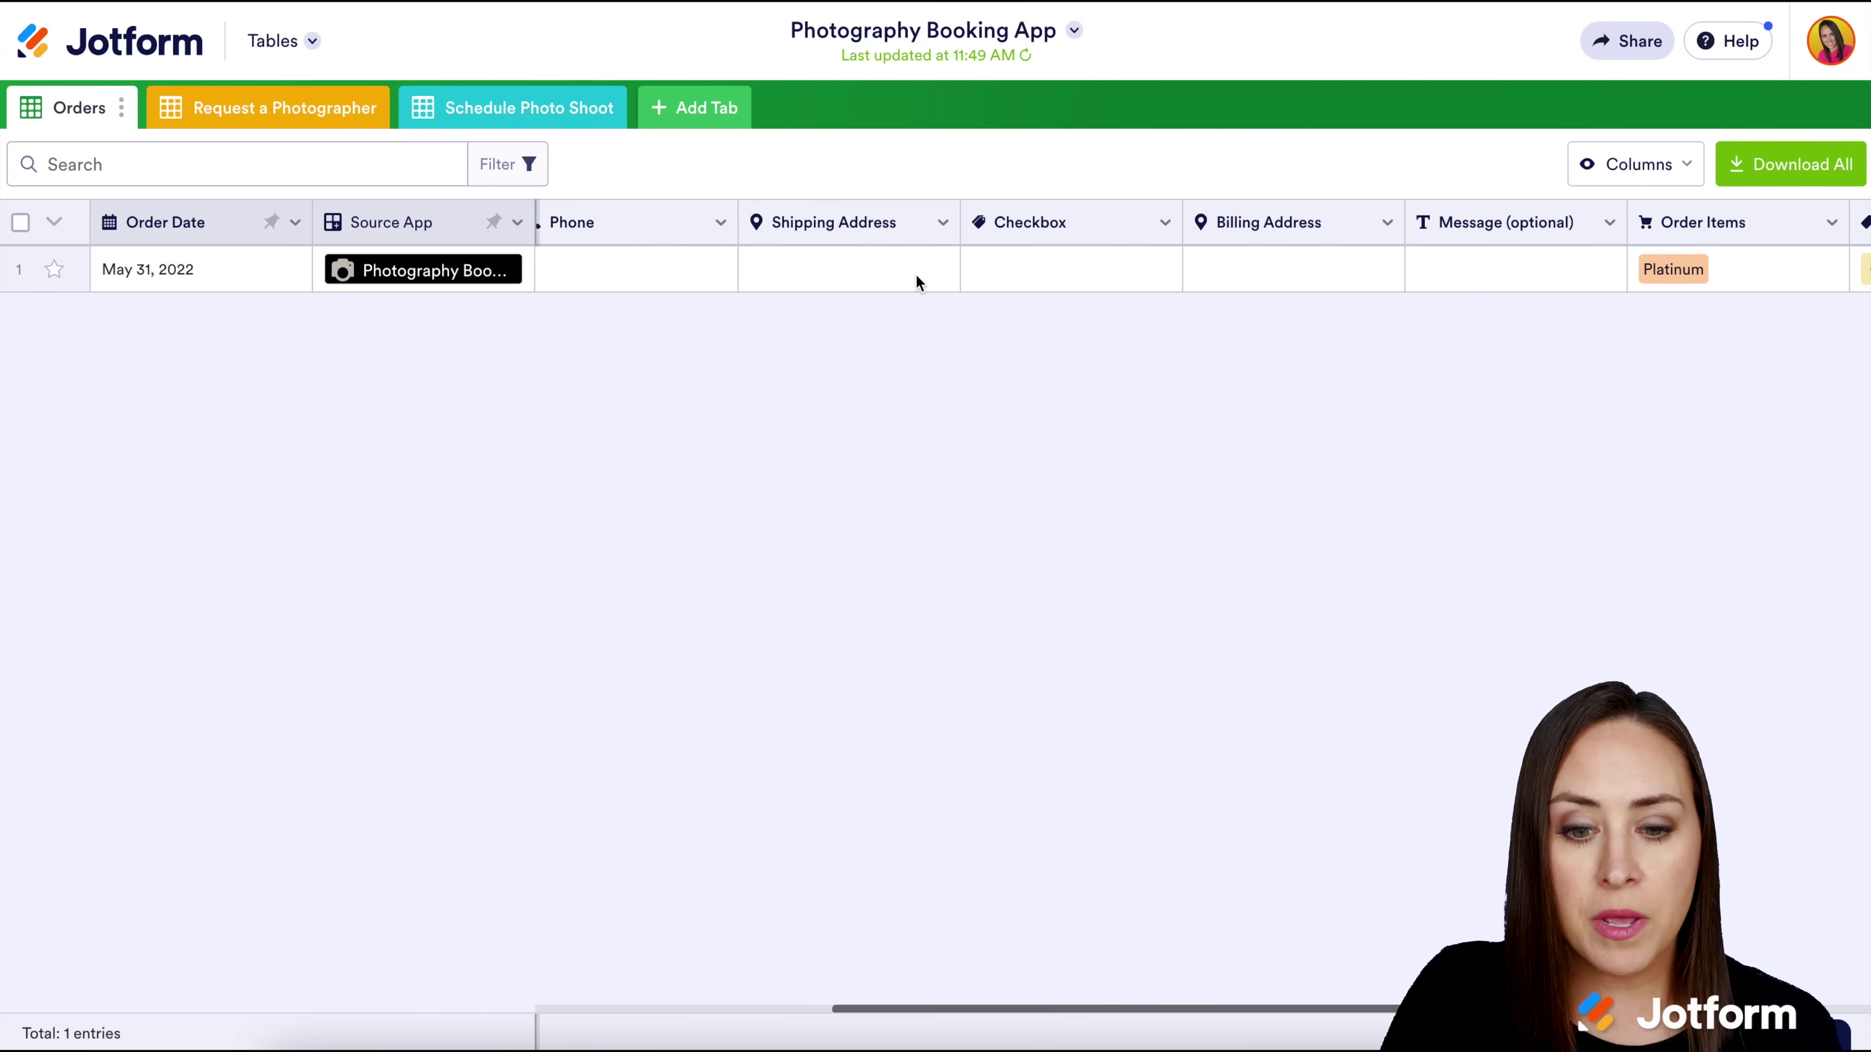
scroll(915, 274, right, 5)
scroll(915, 274, right, 1)
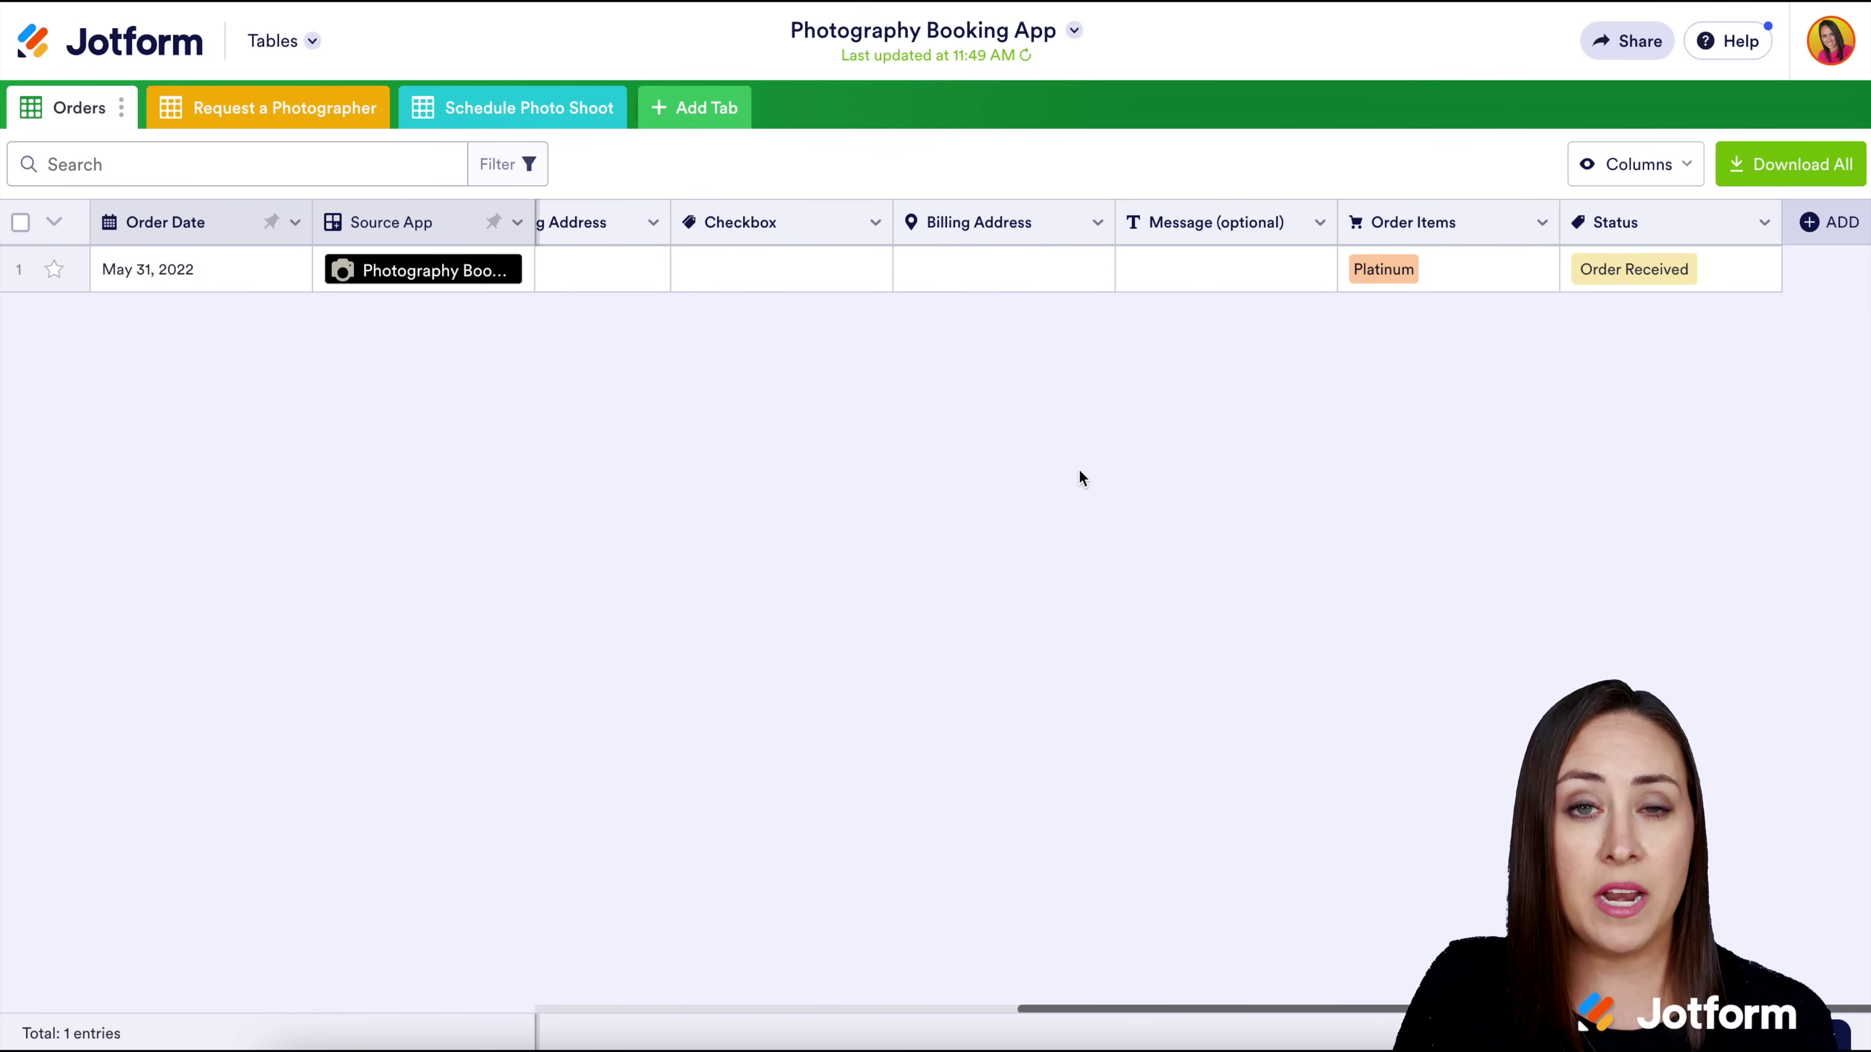
Add a 'Send Email' button column to Orders that sends Notification 1
click(1831, 223)
click(1028, 210)
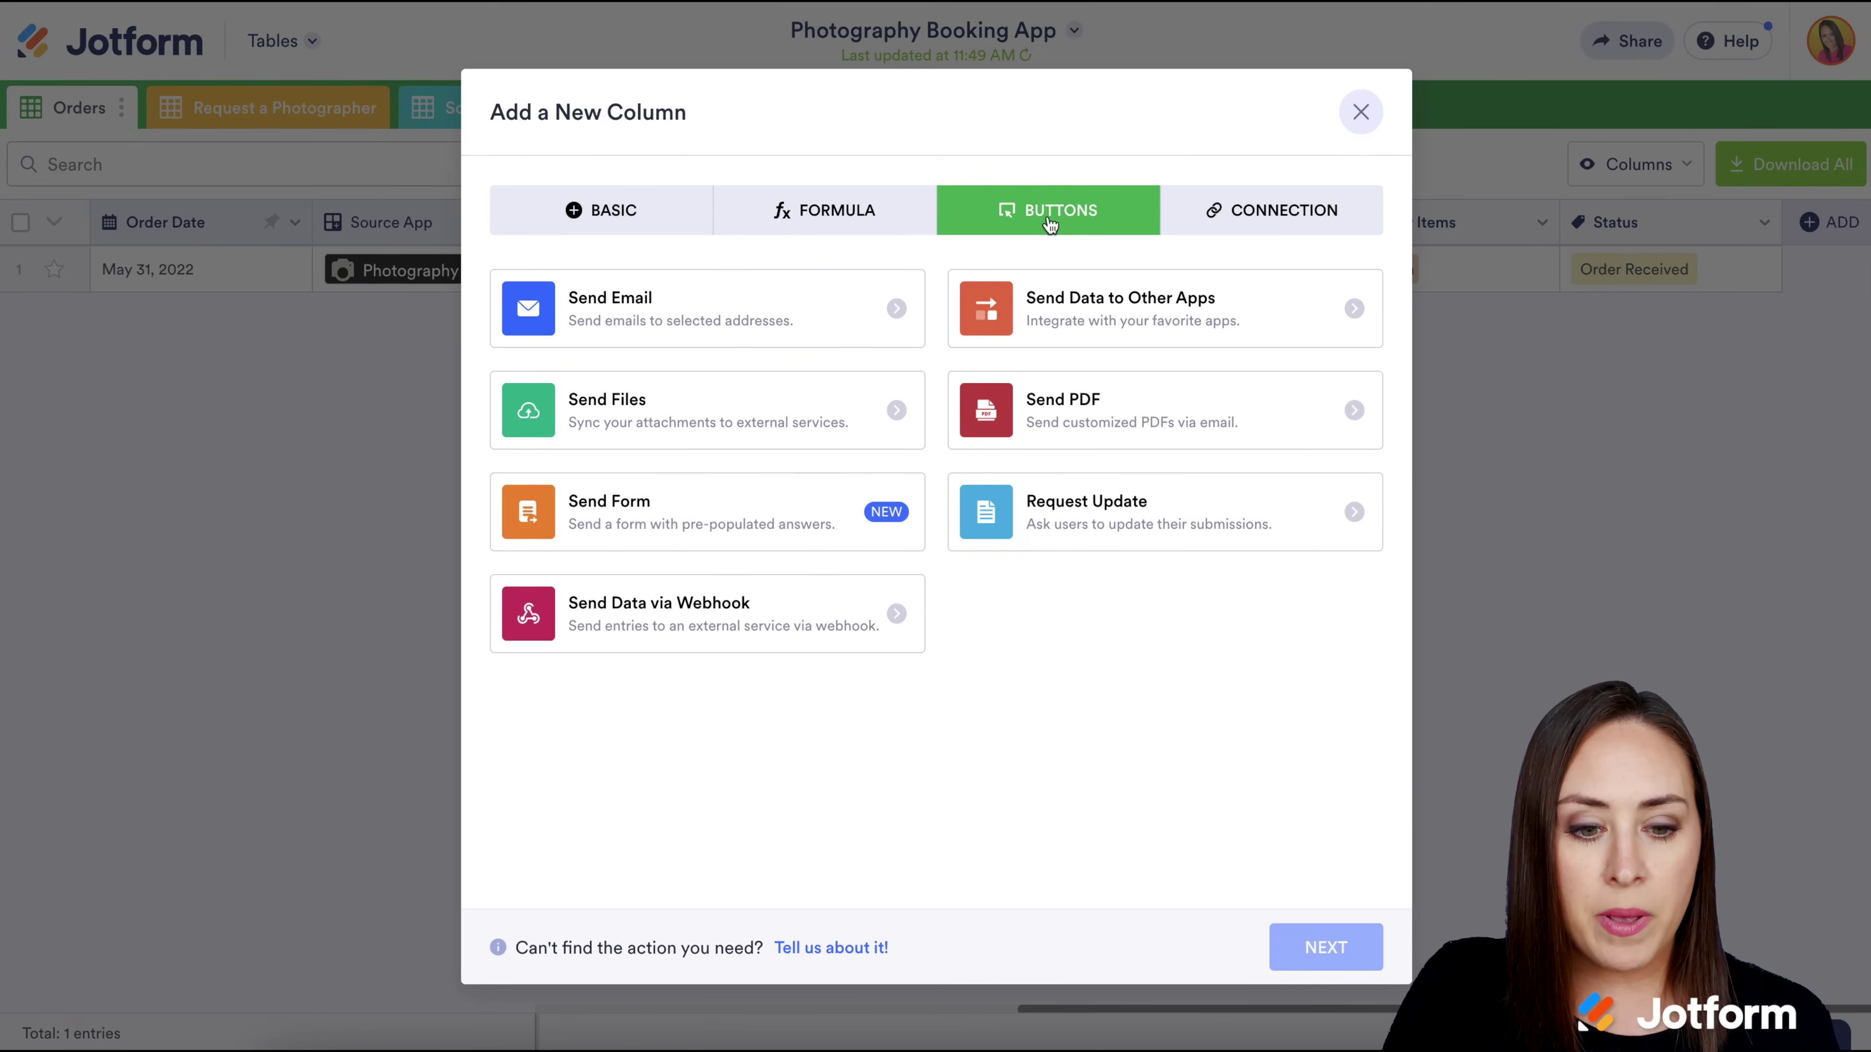
click(719, 340)
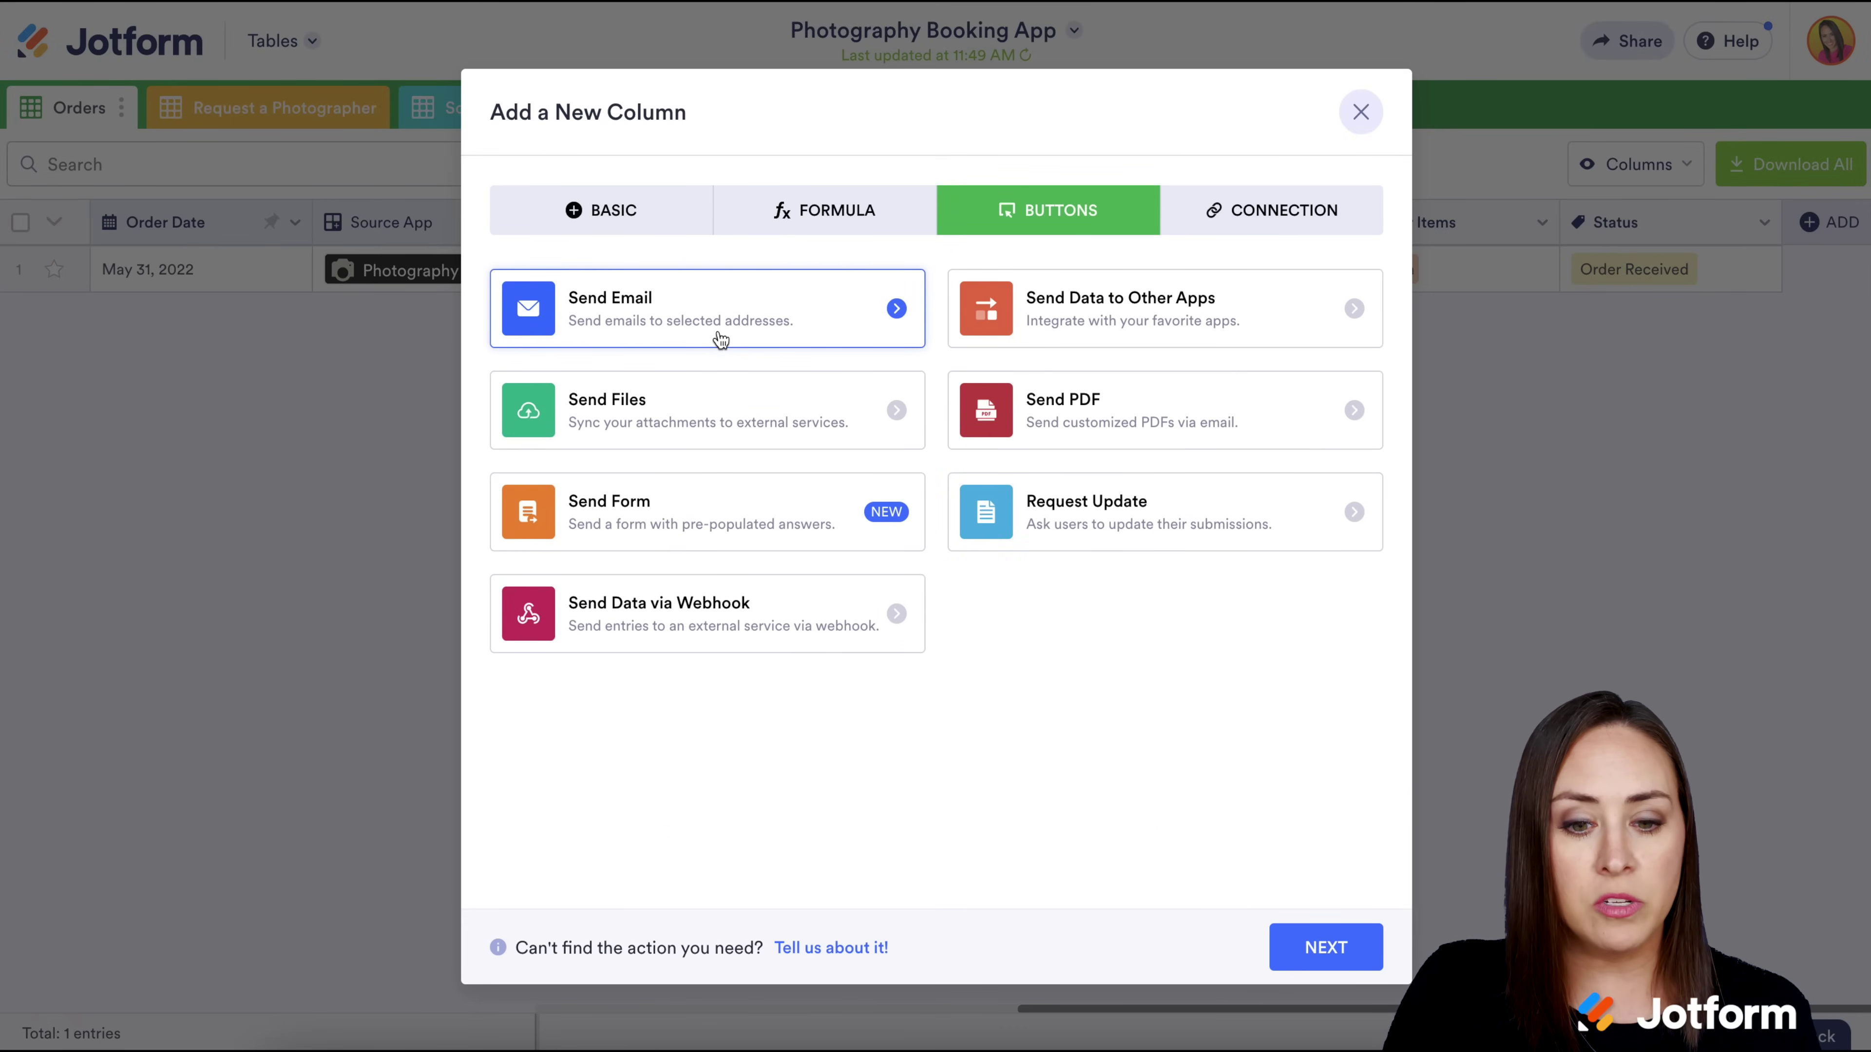
click(1320, 945)
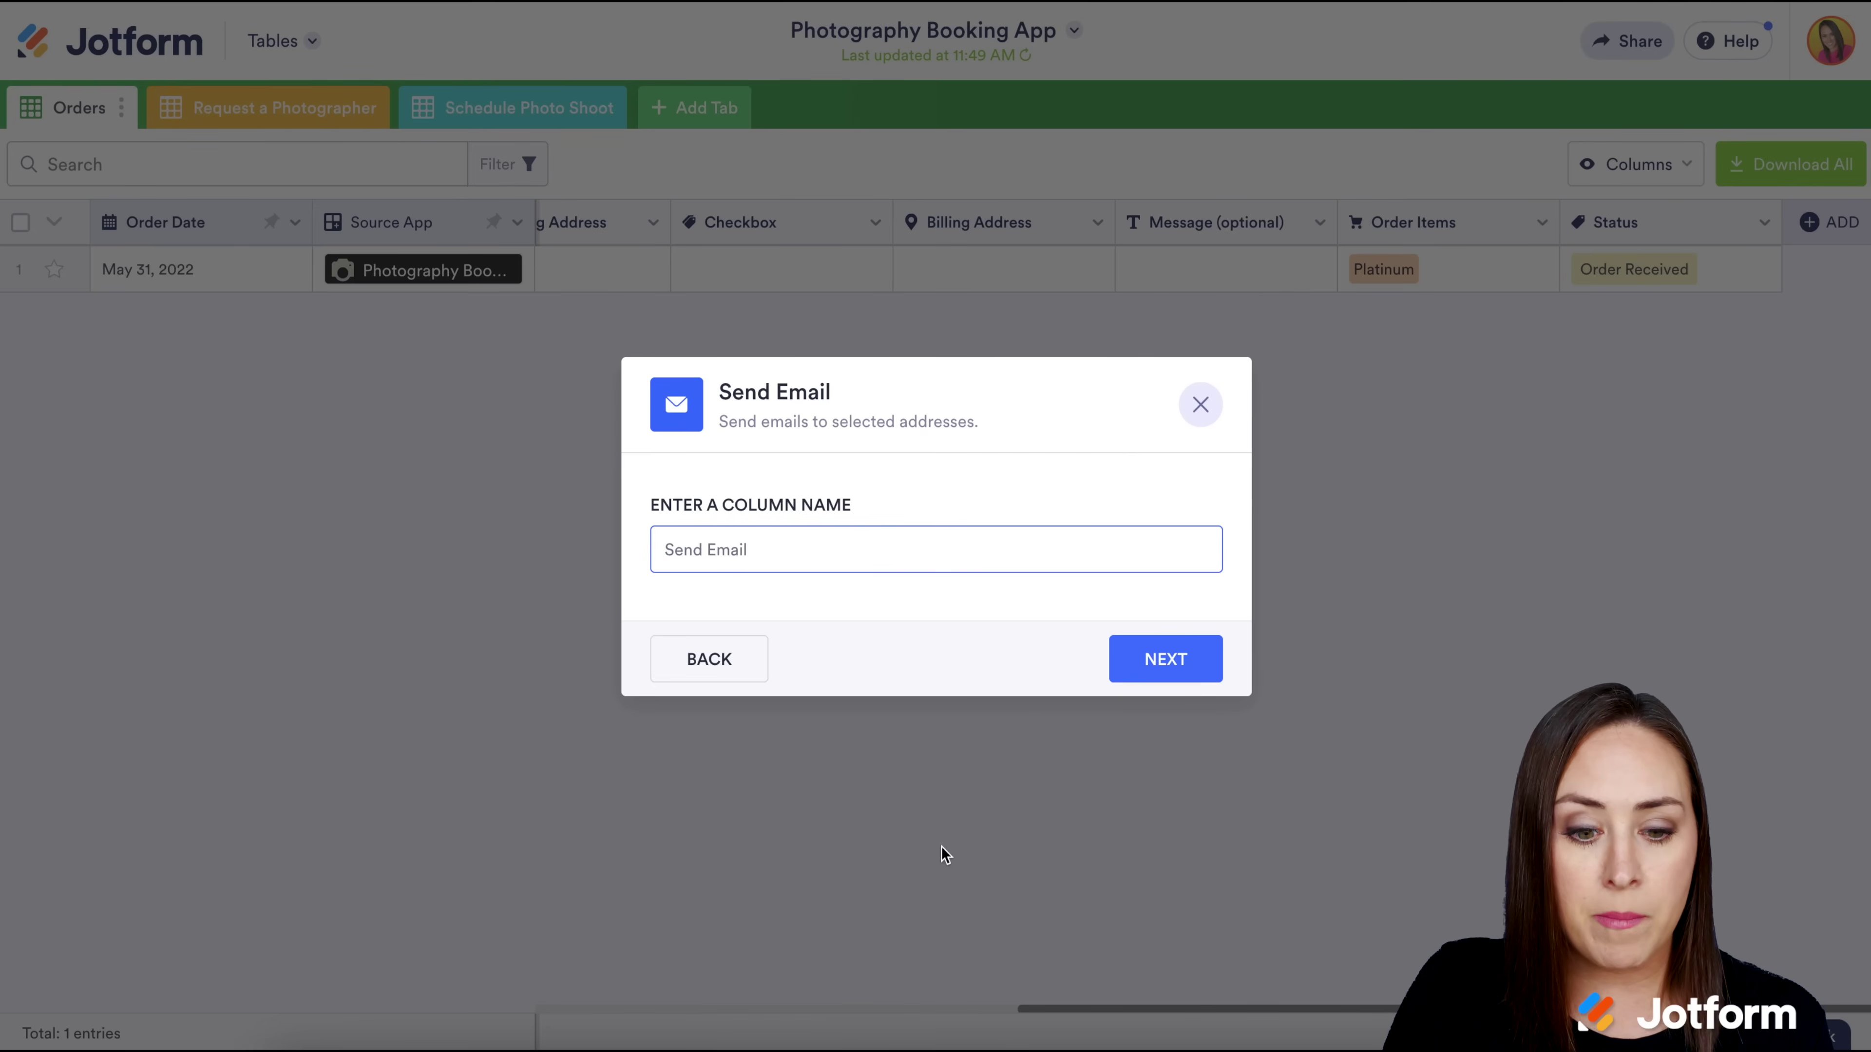
text(Send E)
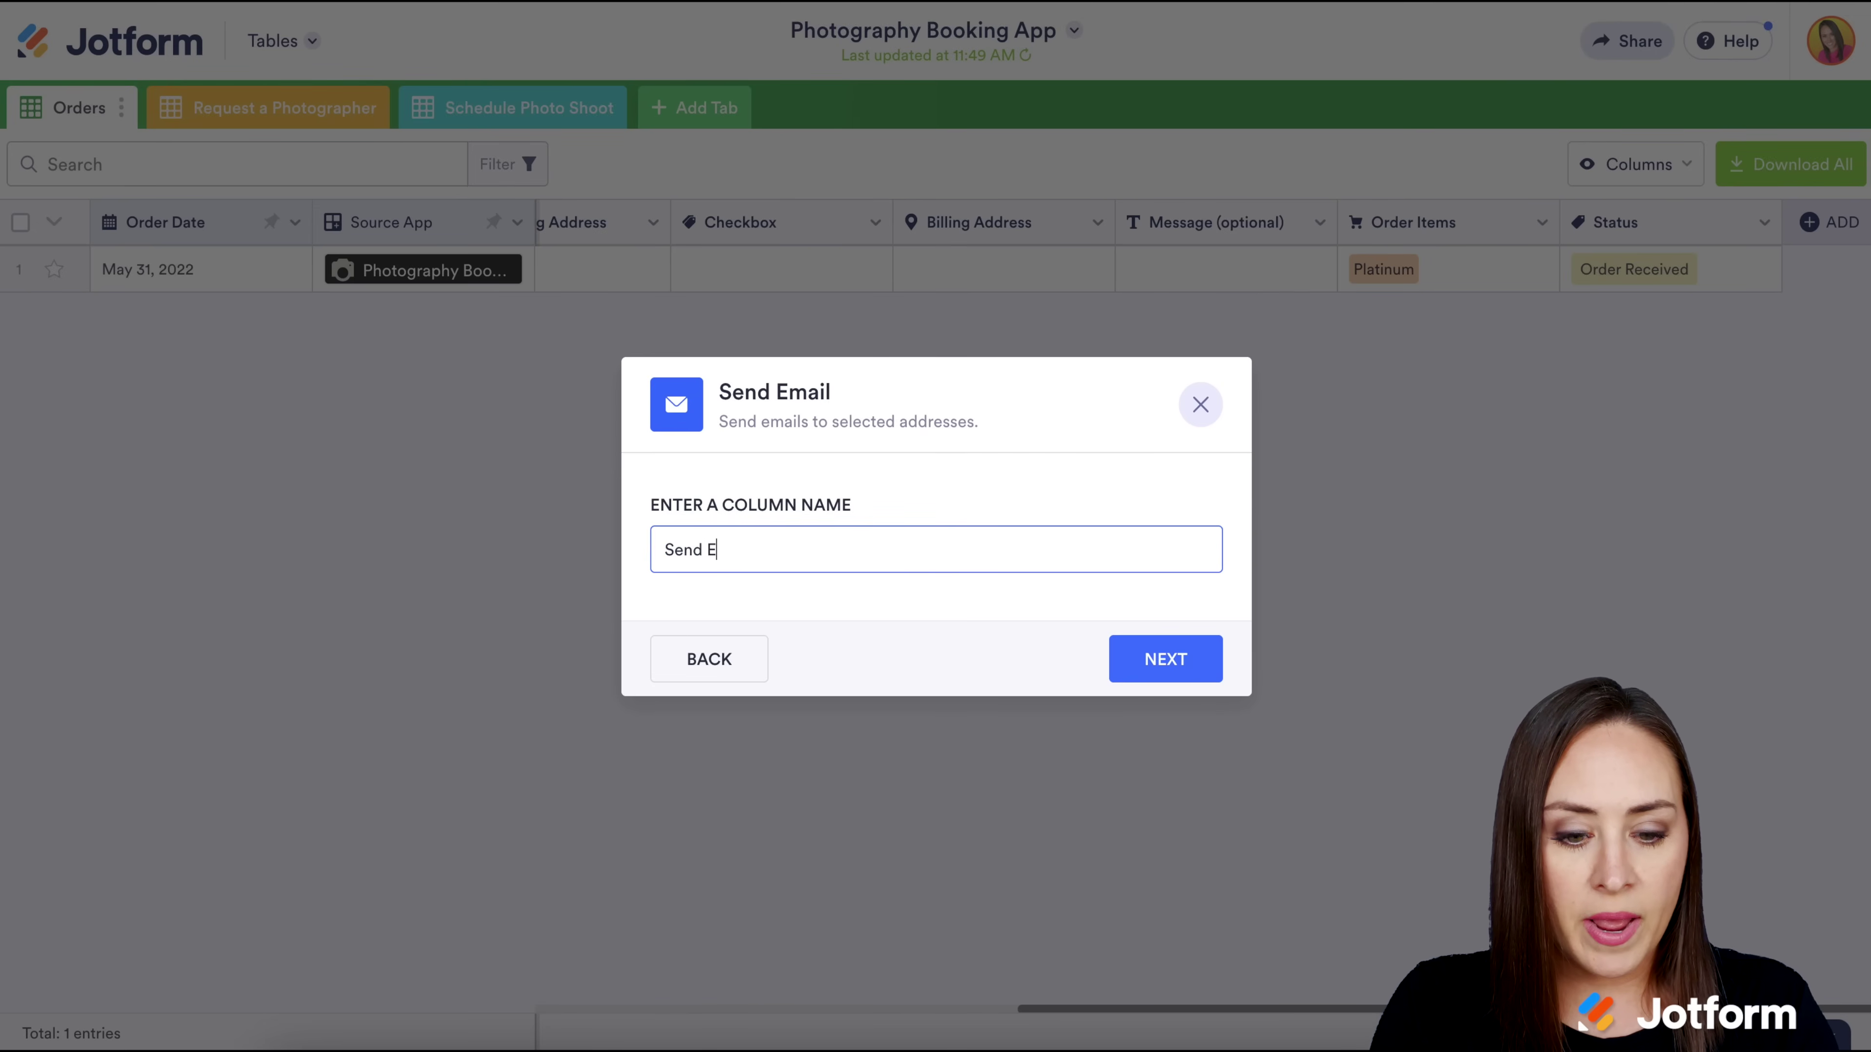
text(mail)
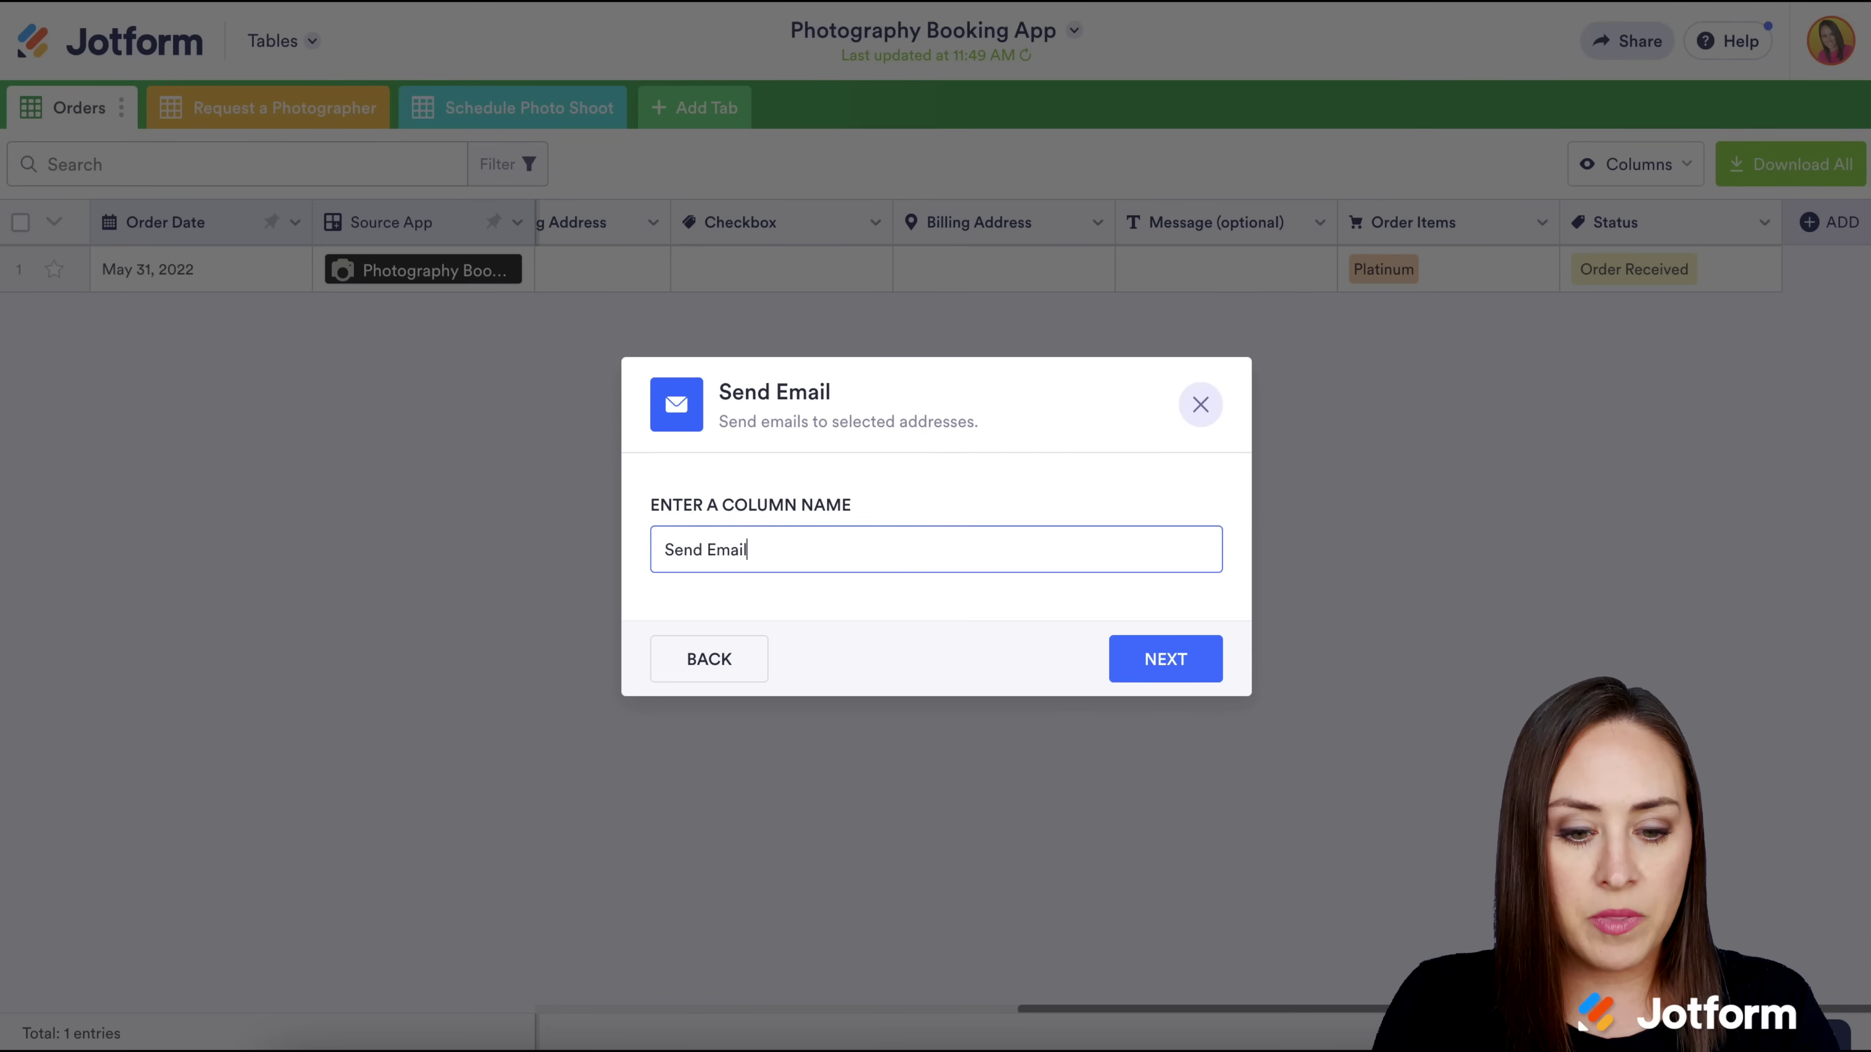
click(1162, 669)
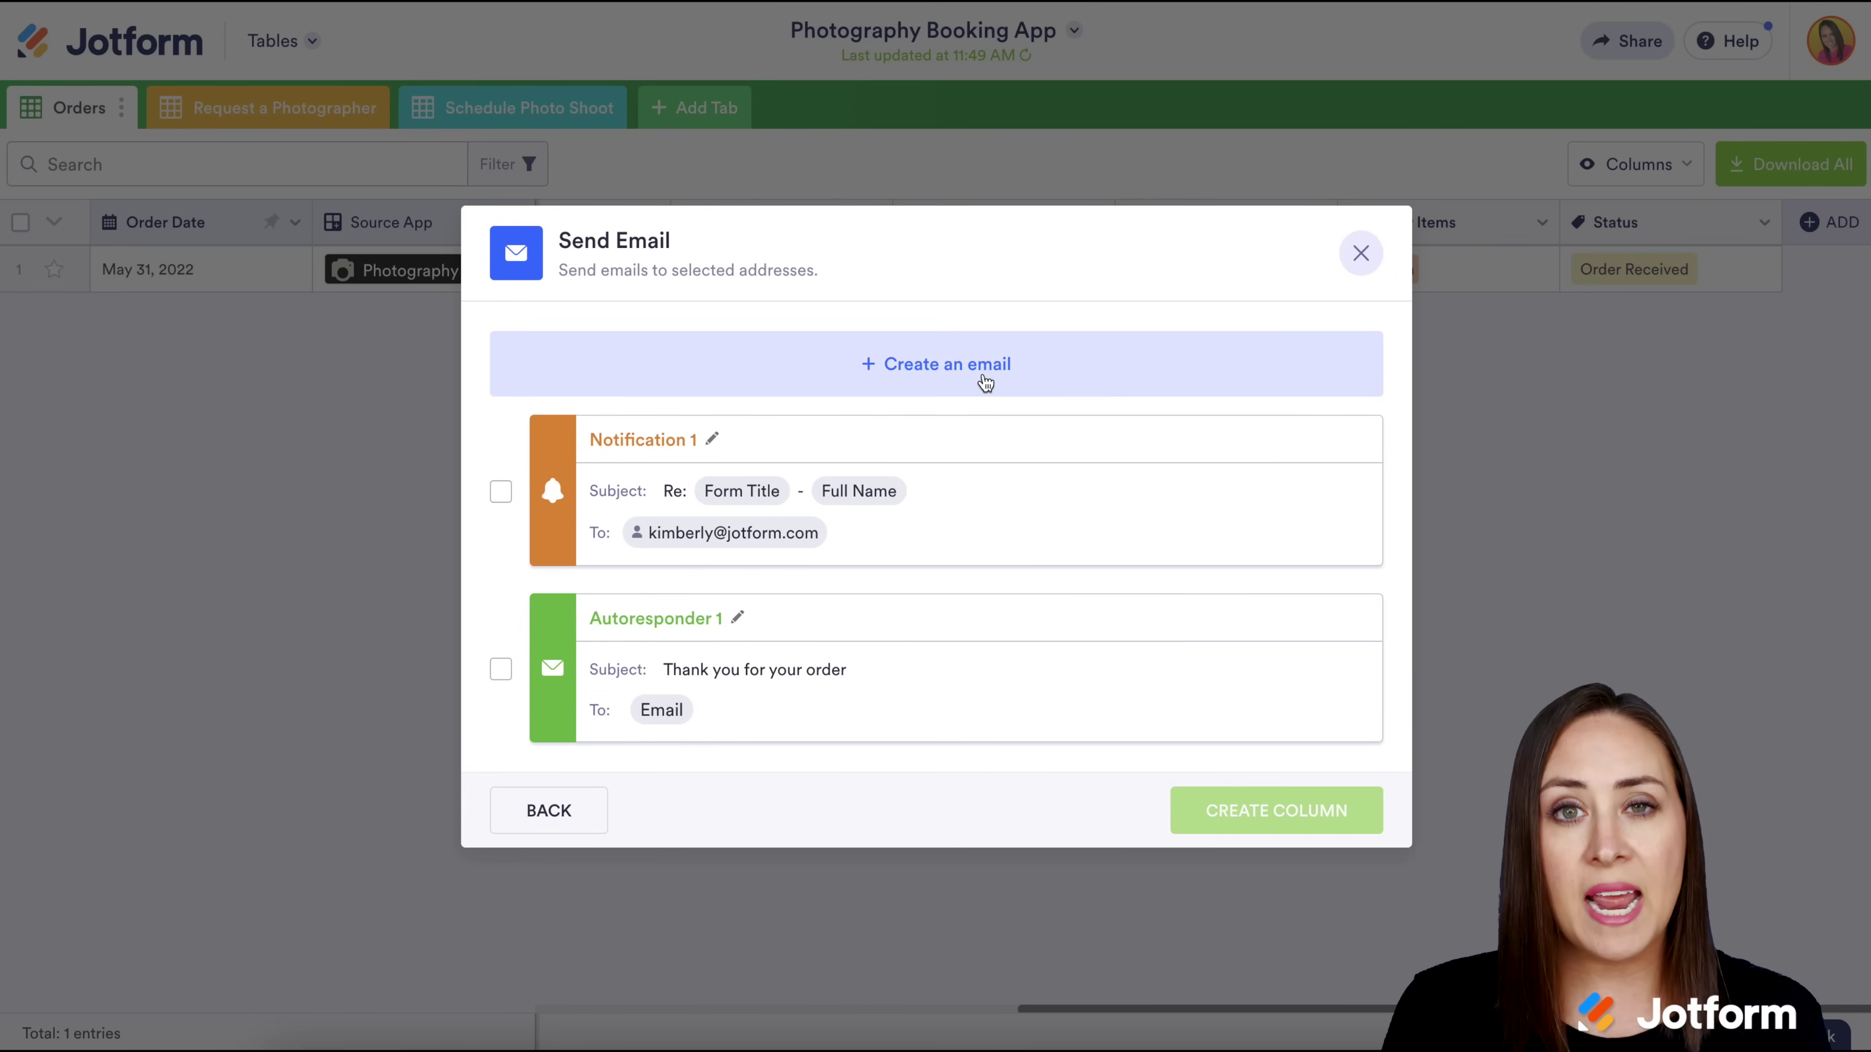
click(500, 491)
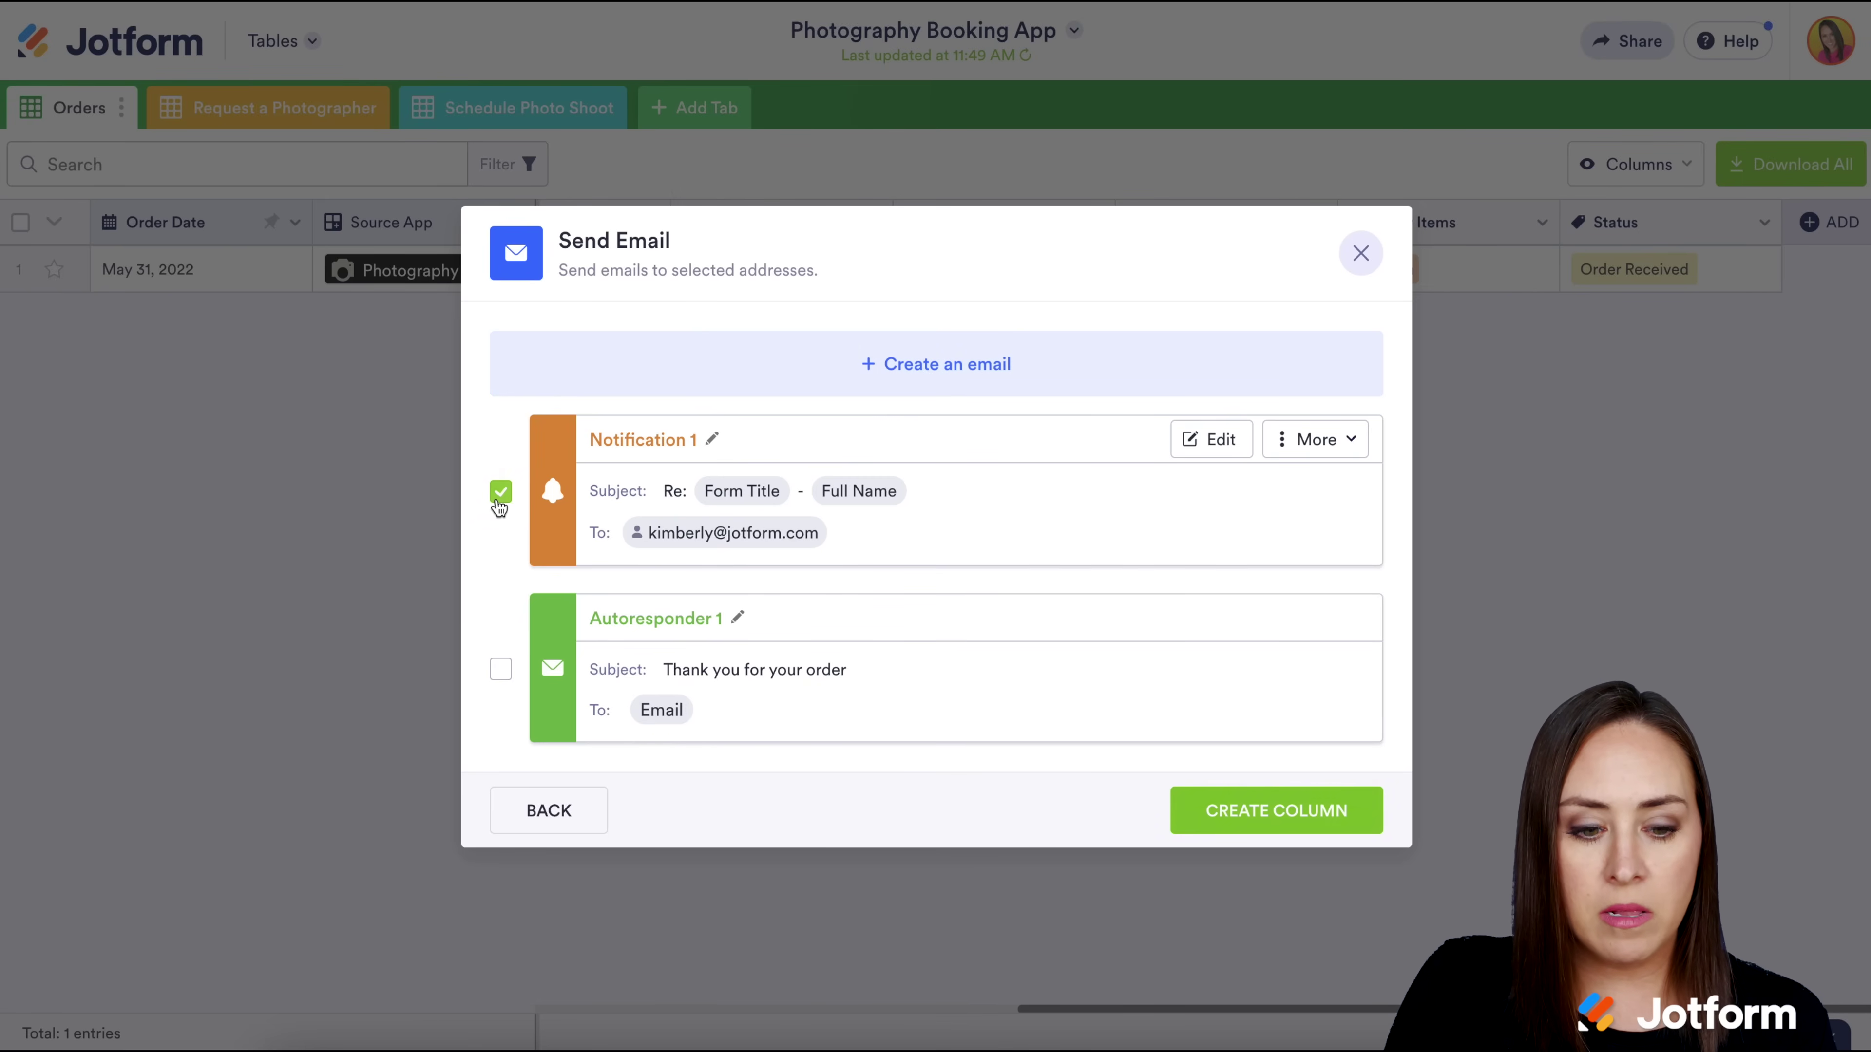
click(1250, 816)
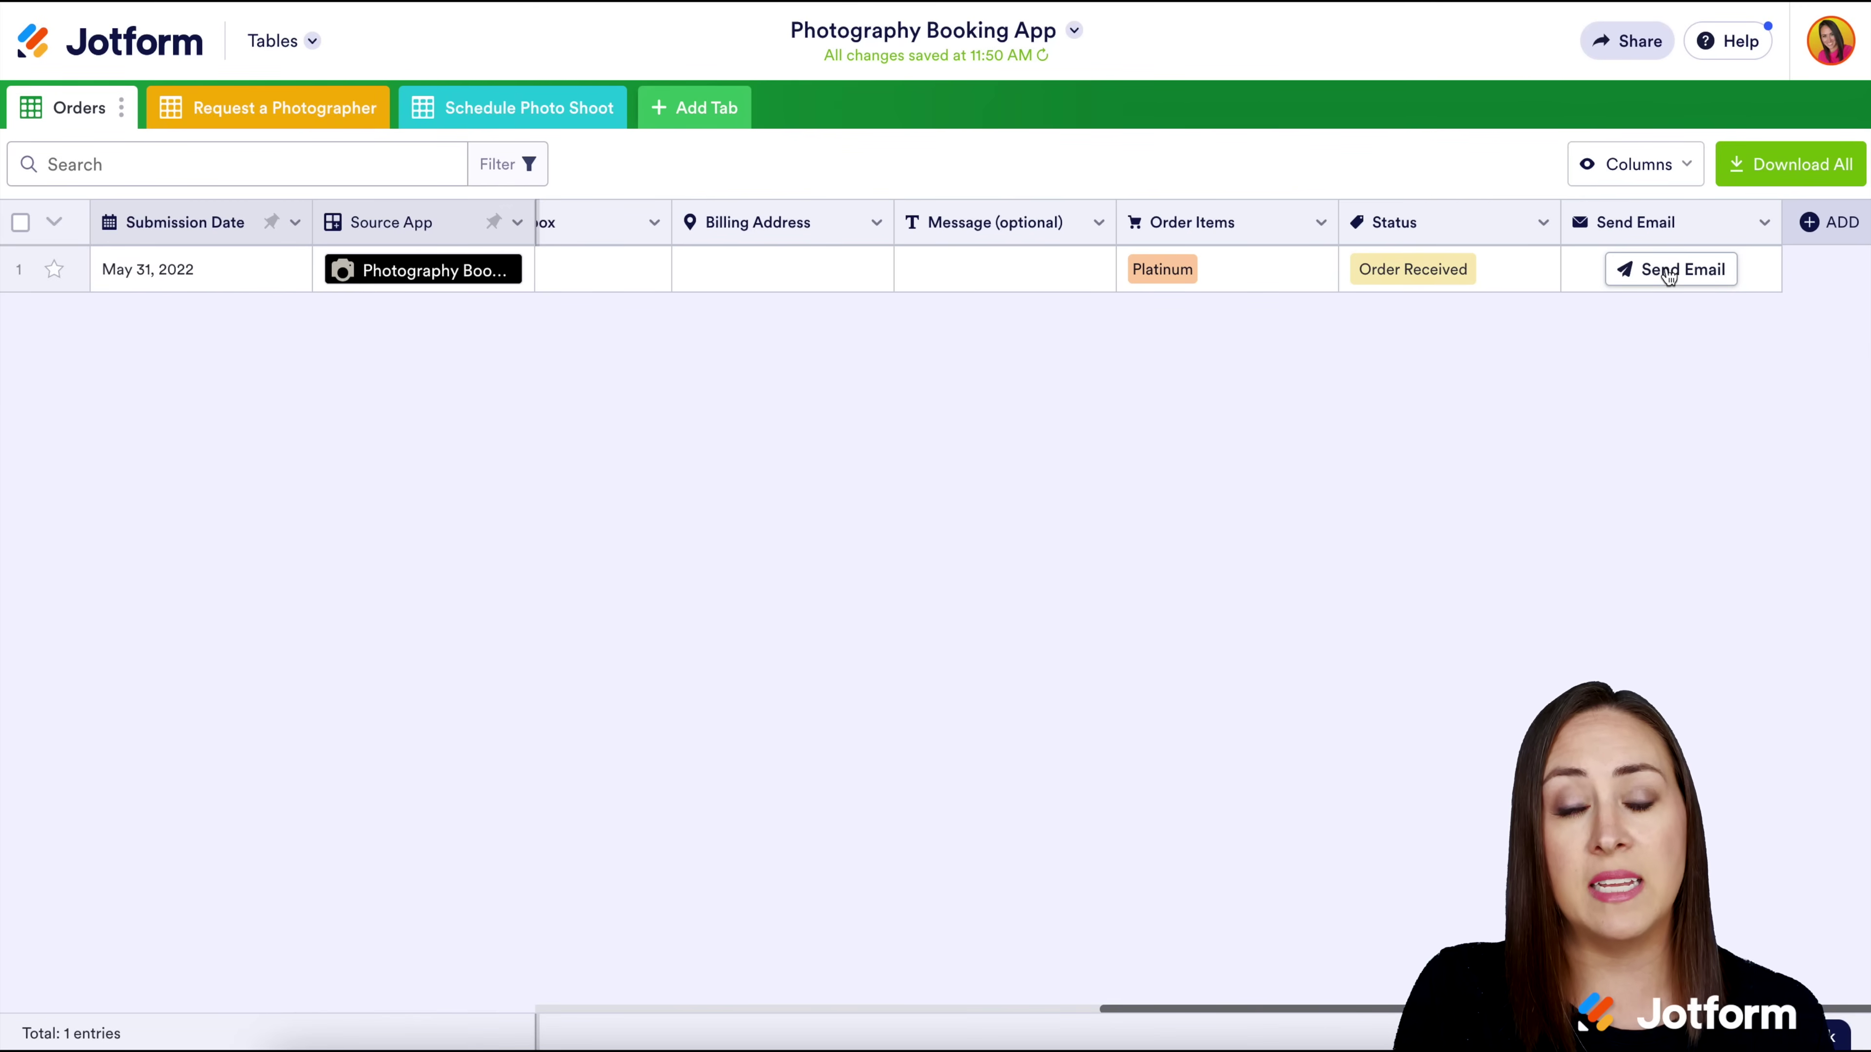
Begin a Send Data to Other Apps button column named 'Send Data' and reach its integrations list
click(1819, 221)
click(1063, 213)
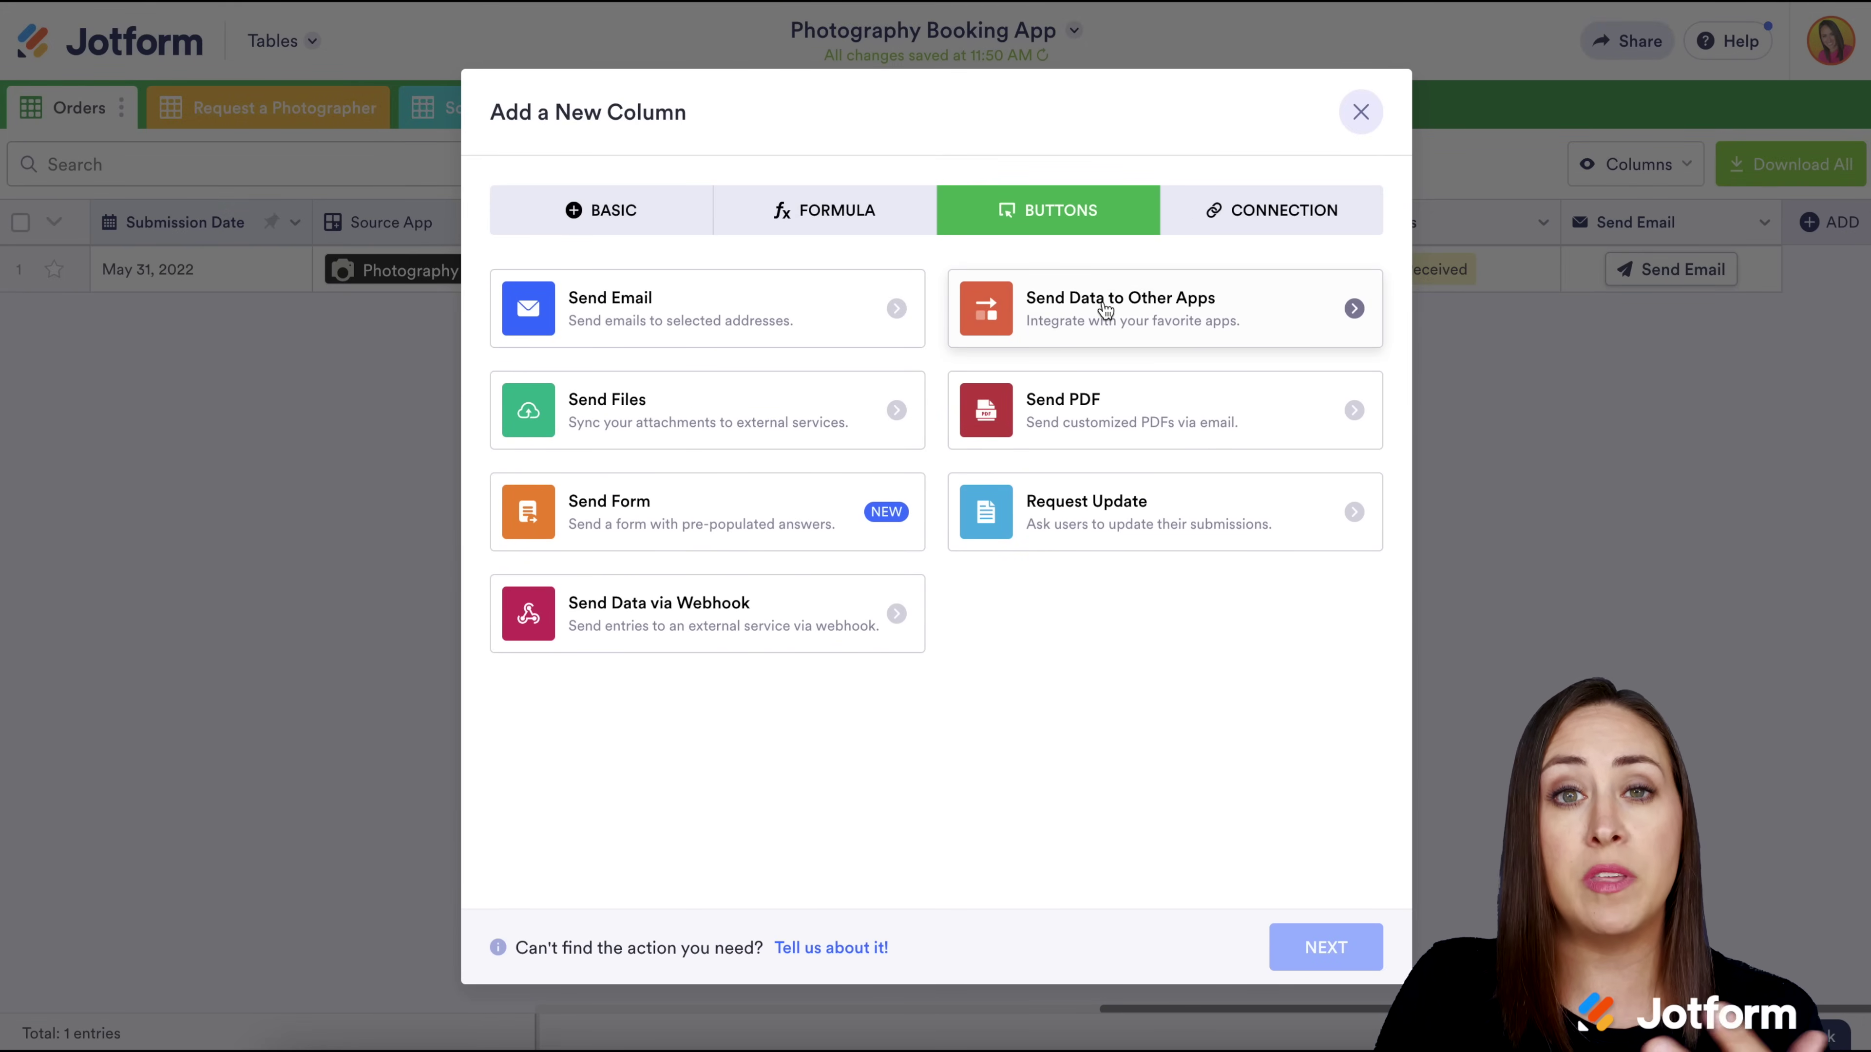
click(1105, 309)
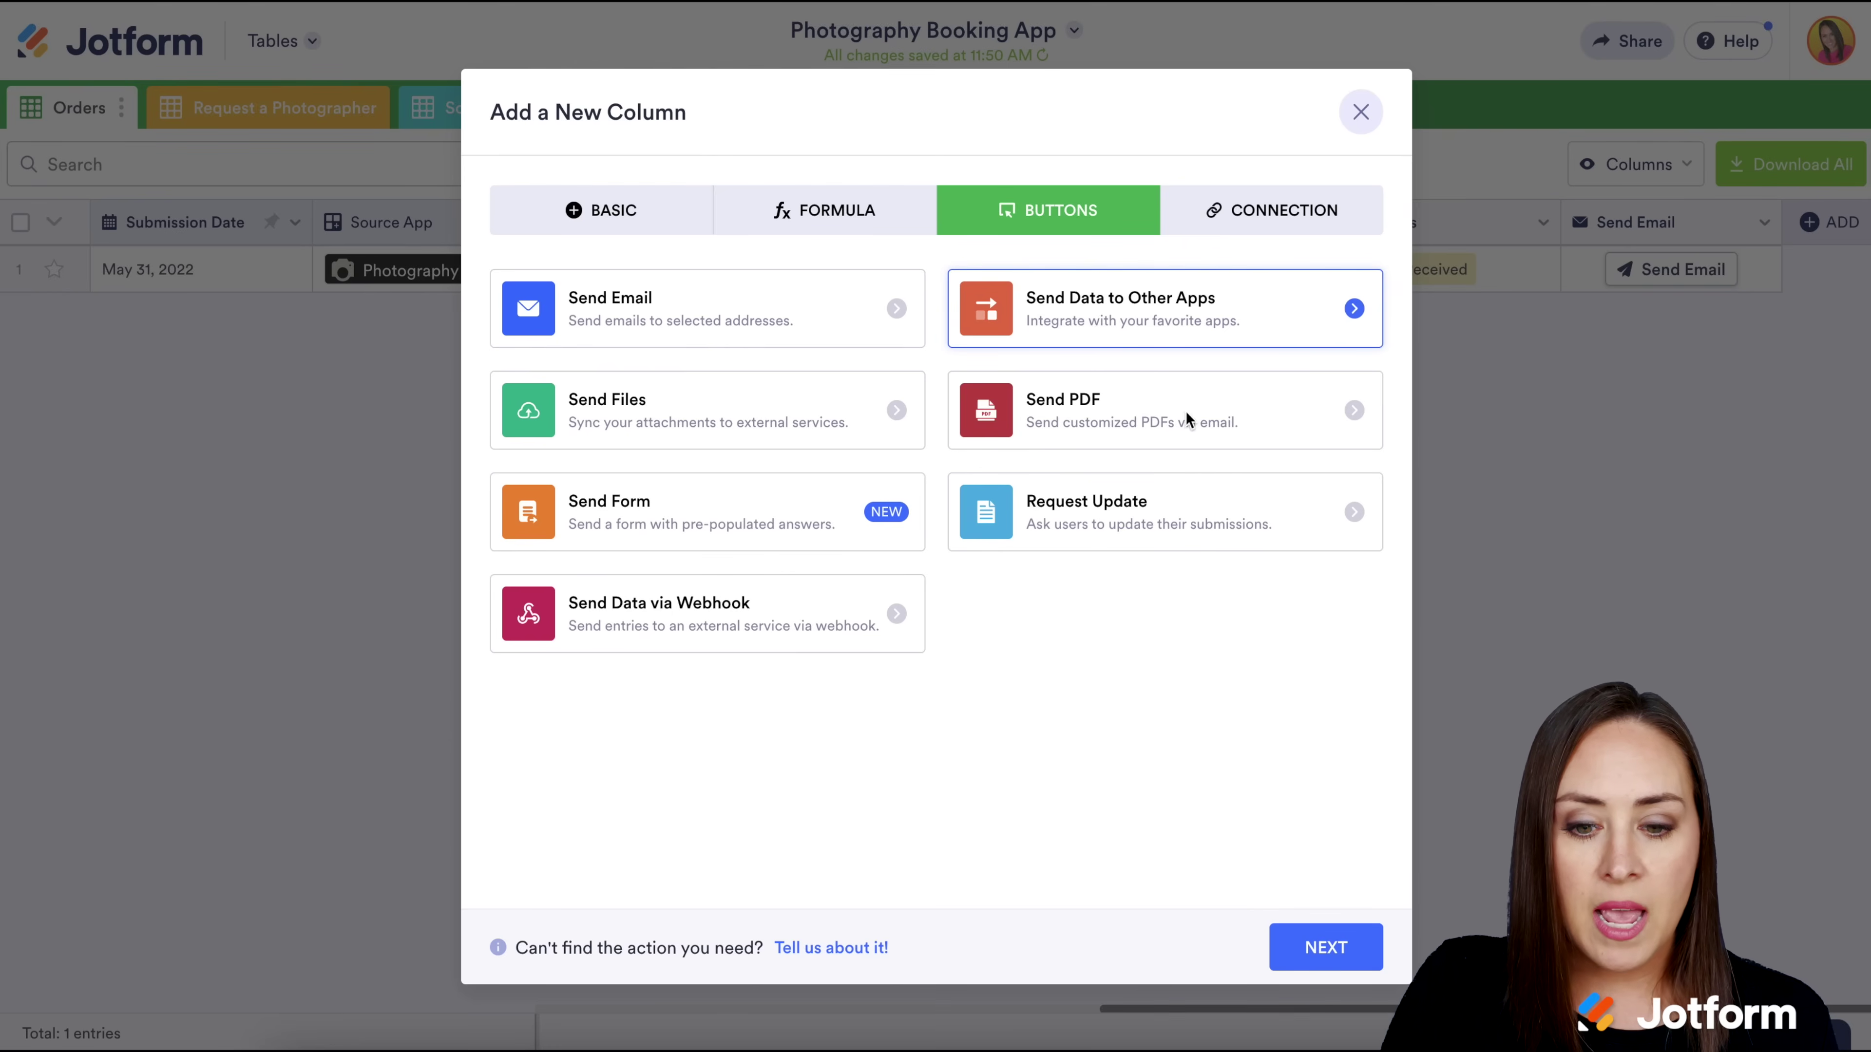
click(1321, 949)
text(Send Data)
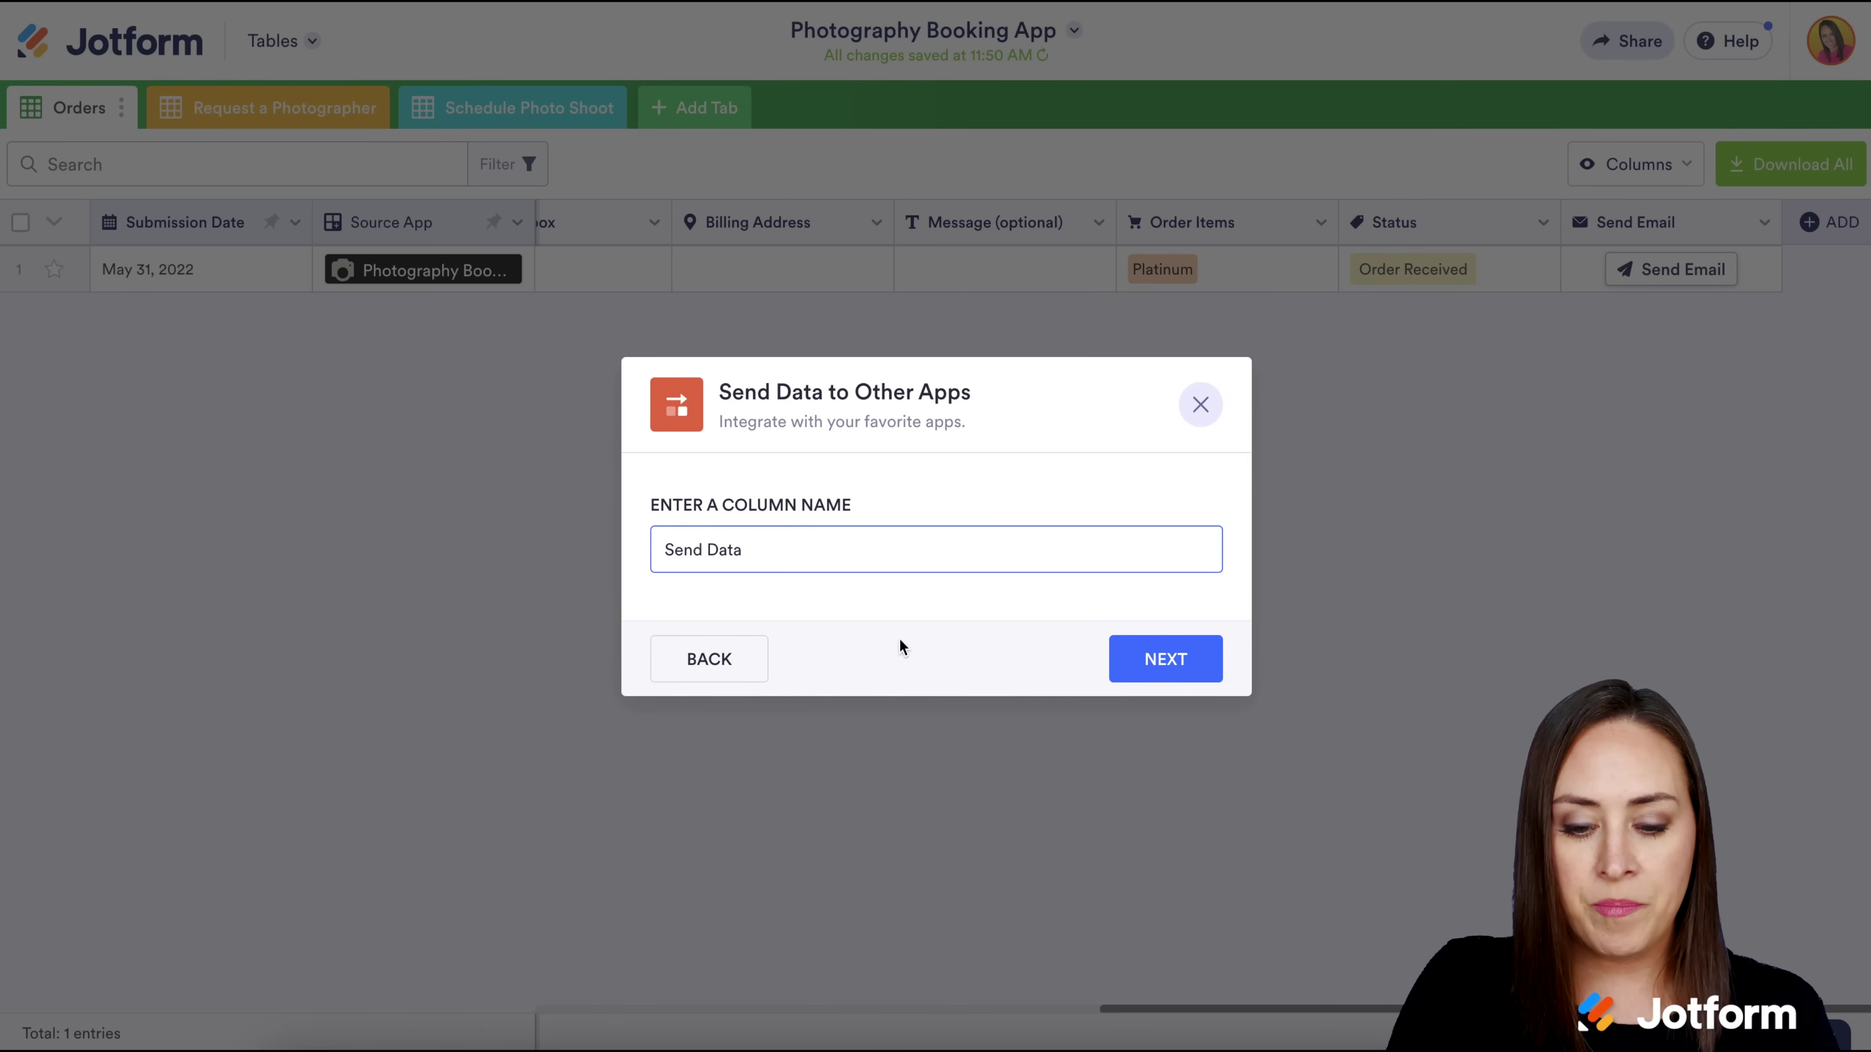
click(1144, 661)
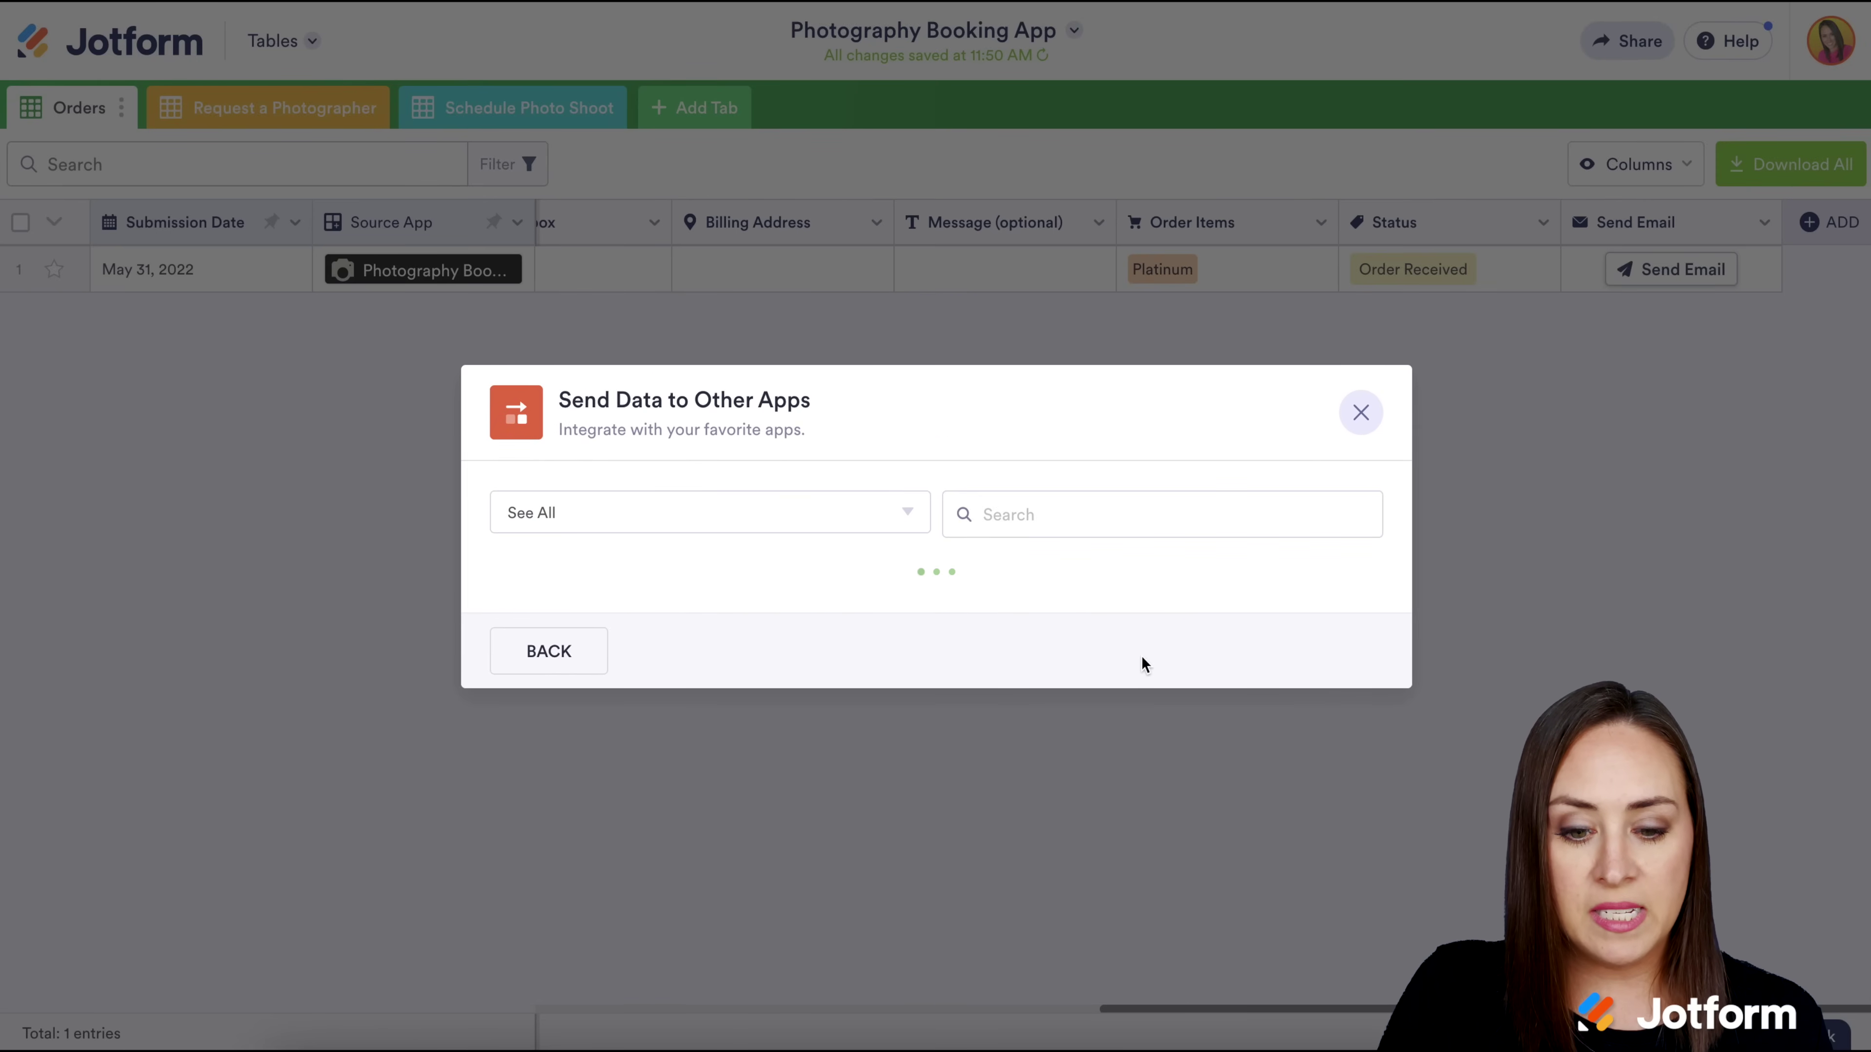